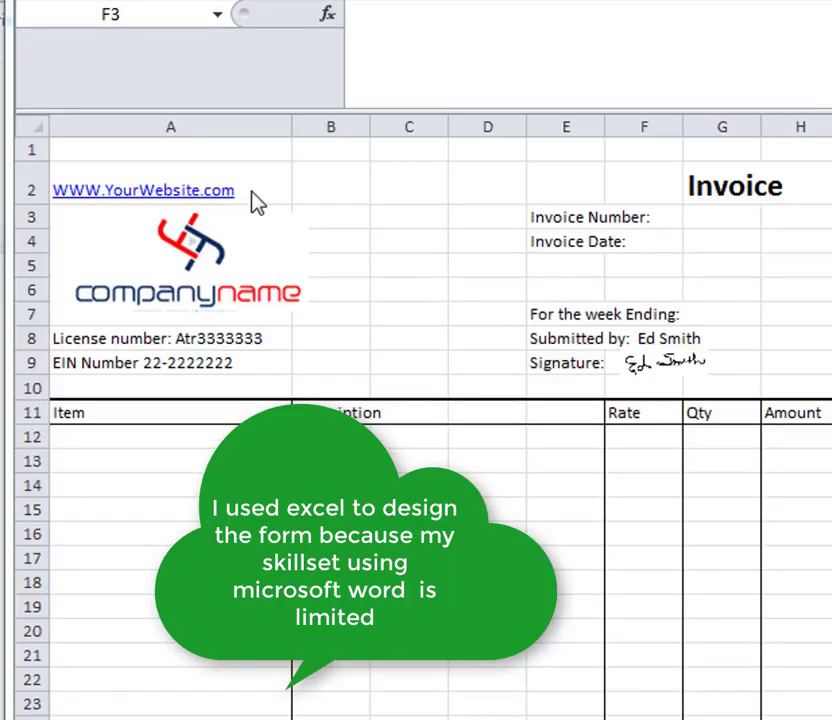
# Point out the logo, license and EIN lines, and the Invoice title and header labels.
pyautogui.click(257, 262)
pyautogui.click(172, 343)
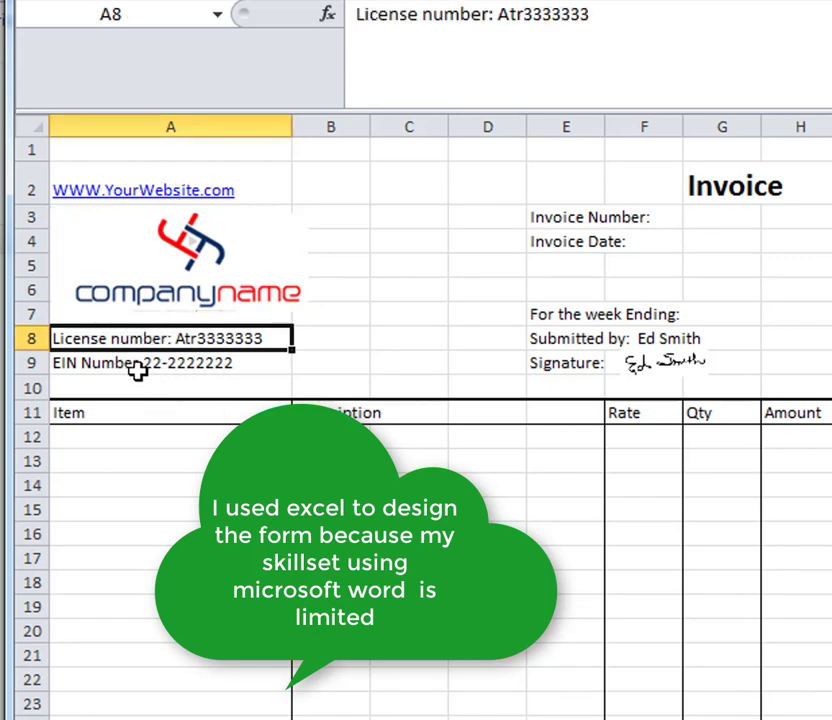
pyautogui.click(139, 368)
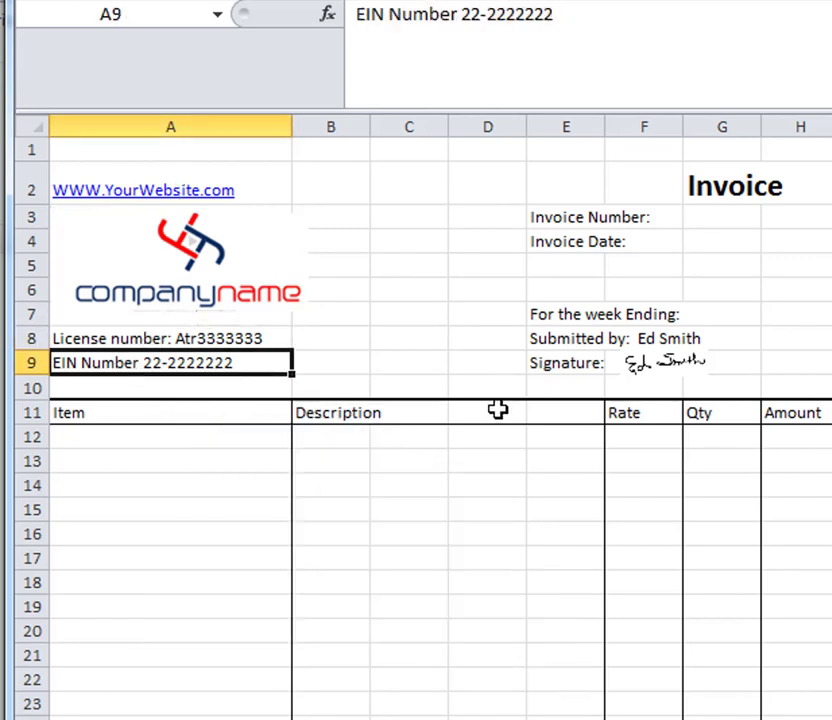
pyautogui.click(712, 188)
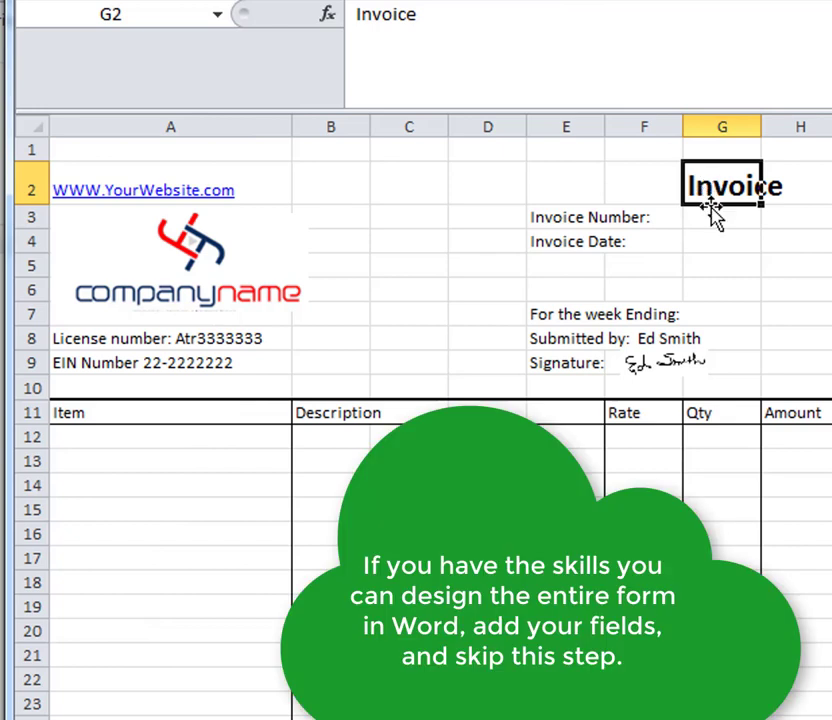
pyautogui.click(551, 222)
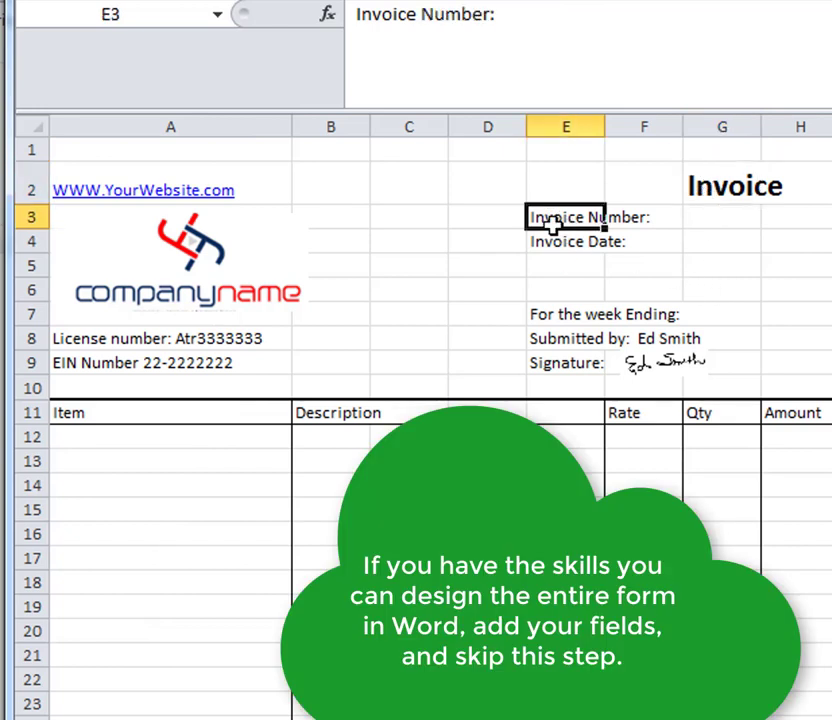
pyautogui.click(556, 242)
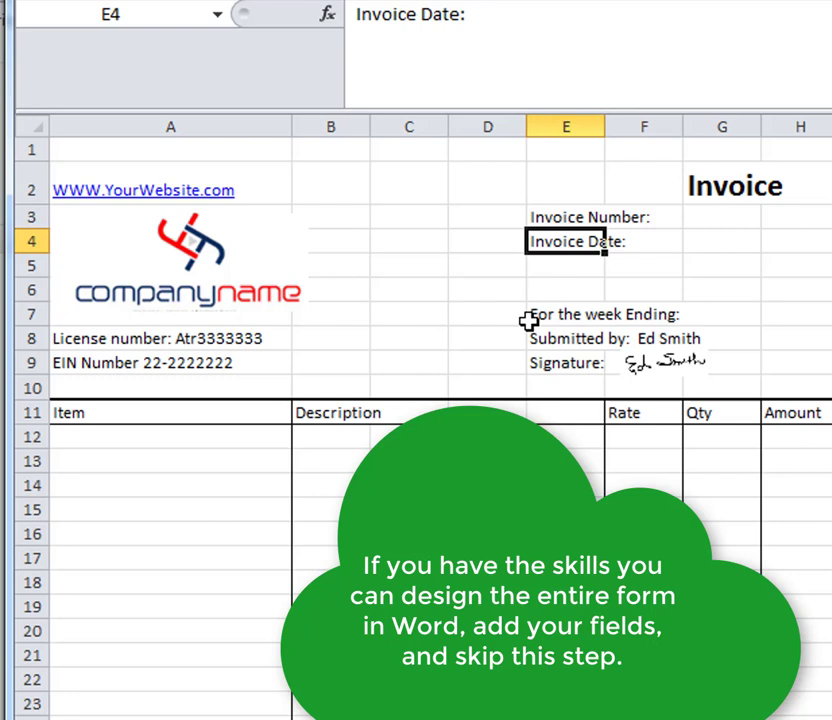
pyautogui.click(539, 314)
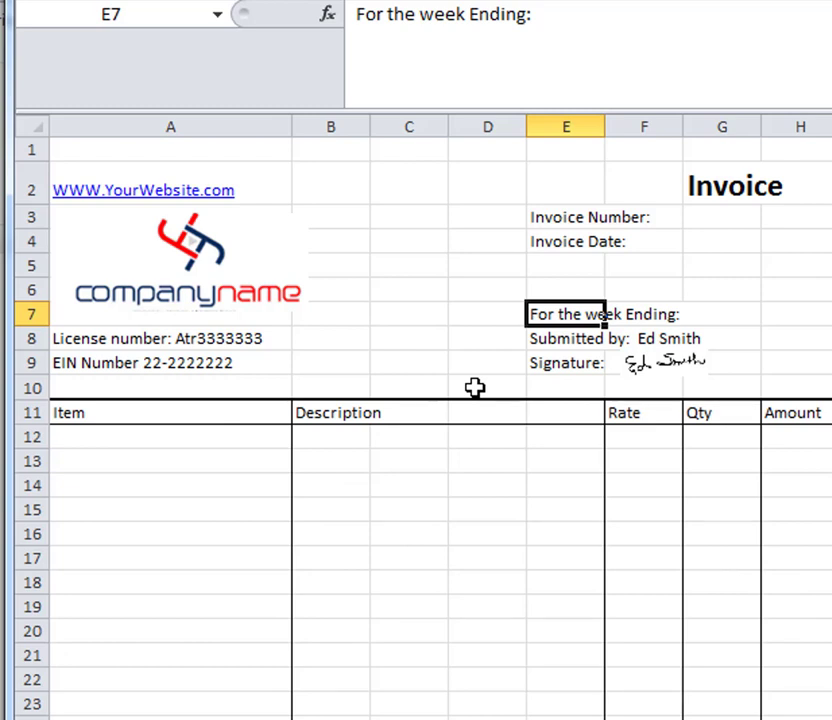
pyautogui.click(549, 340)
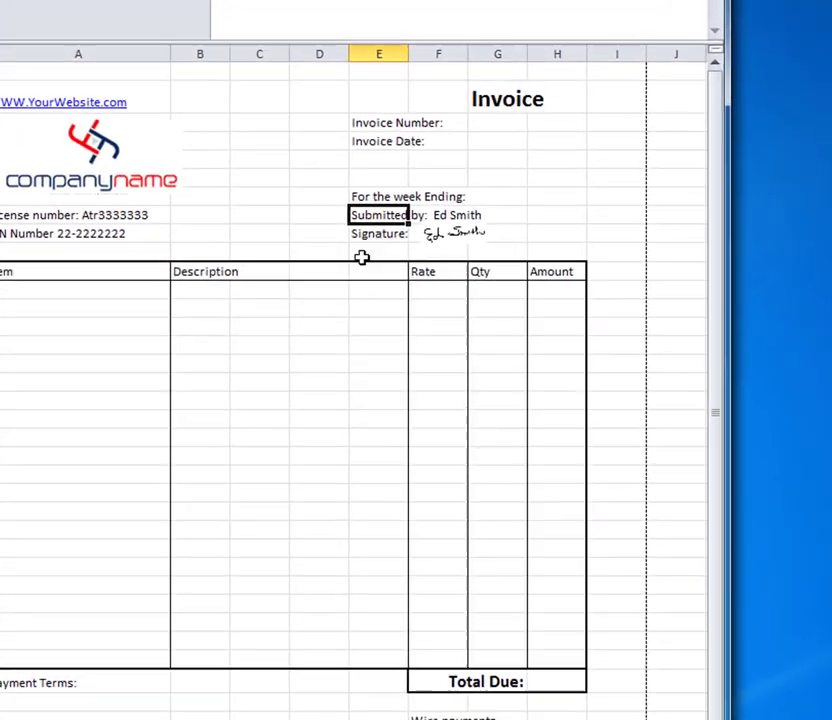
# Point out the Submitted by and Signature labels and the handwritten signature image.
pyautogui.click(381, 213)
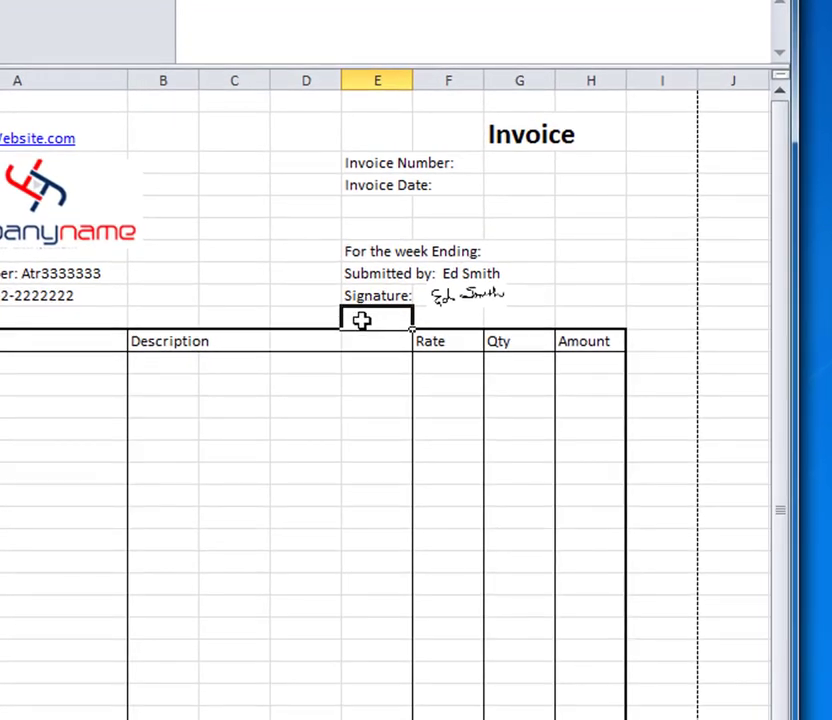
pyautogui.click(405, 276)
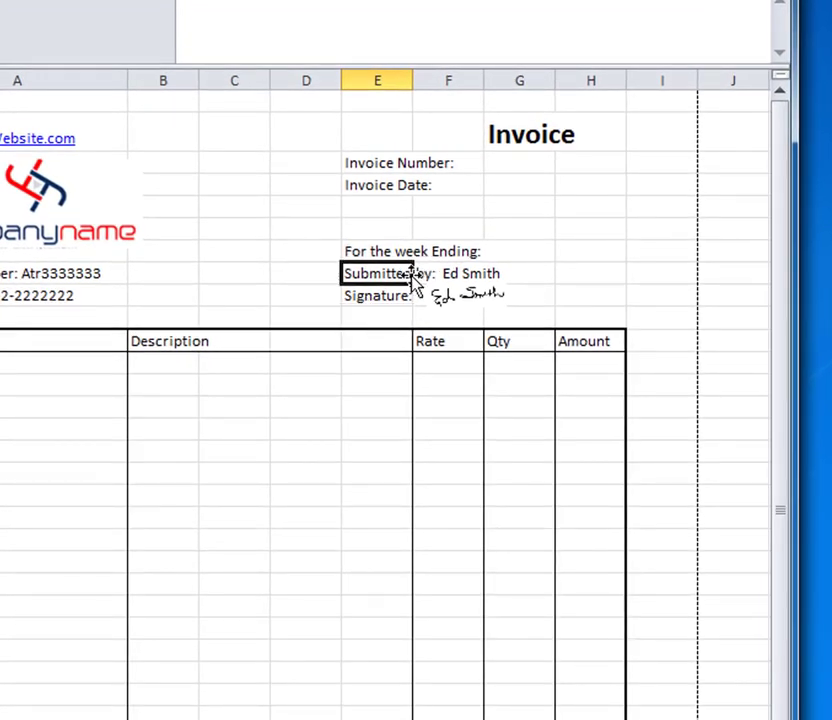
pyautogui.click(405, 298)
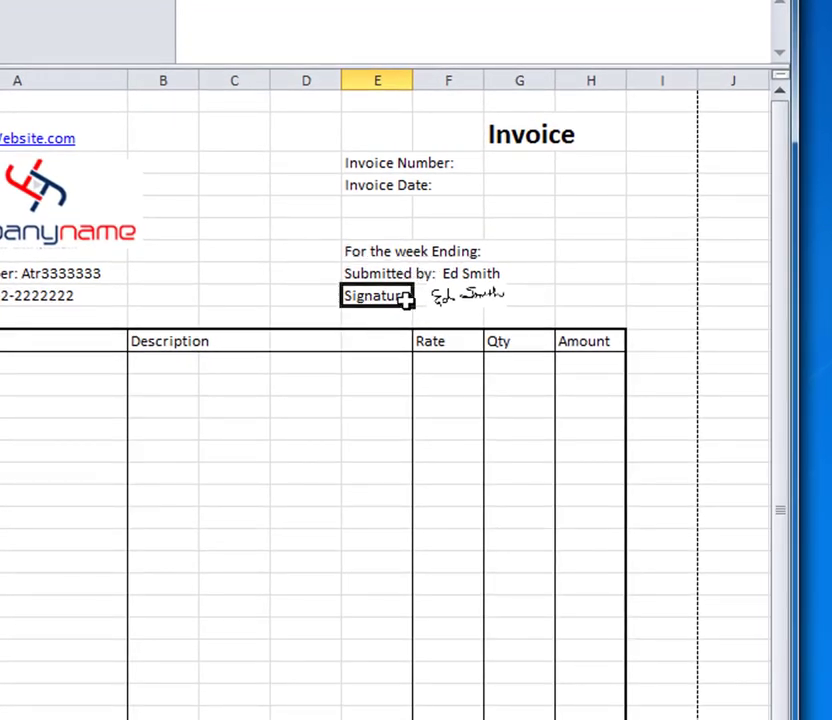
pyautogui.click(492, 303)
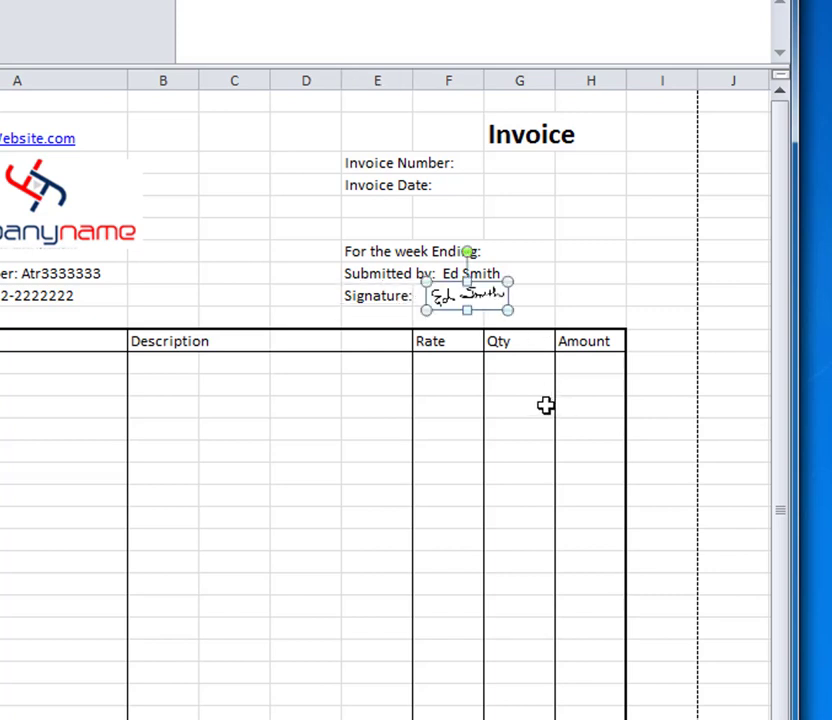
pyautogui.click(287, 304)
# Point out the Item, Description, Rate and Amount columns of the item table.
pyautogui.click(1, 361)
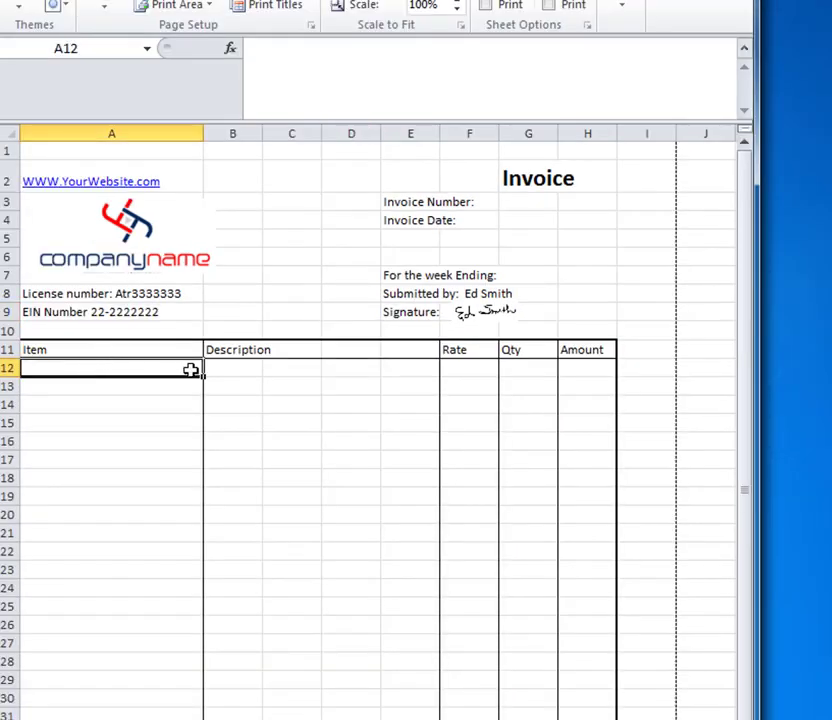
pyautogui.click(228, 368)
pyautogui.click(150, 372)
pyautogui.click(292, 372)
pyautogui.click(472, 353)
pyautogui.click(574, 372)
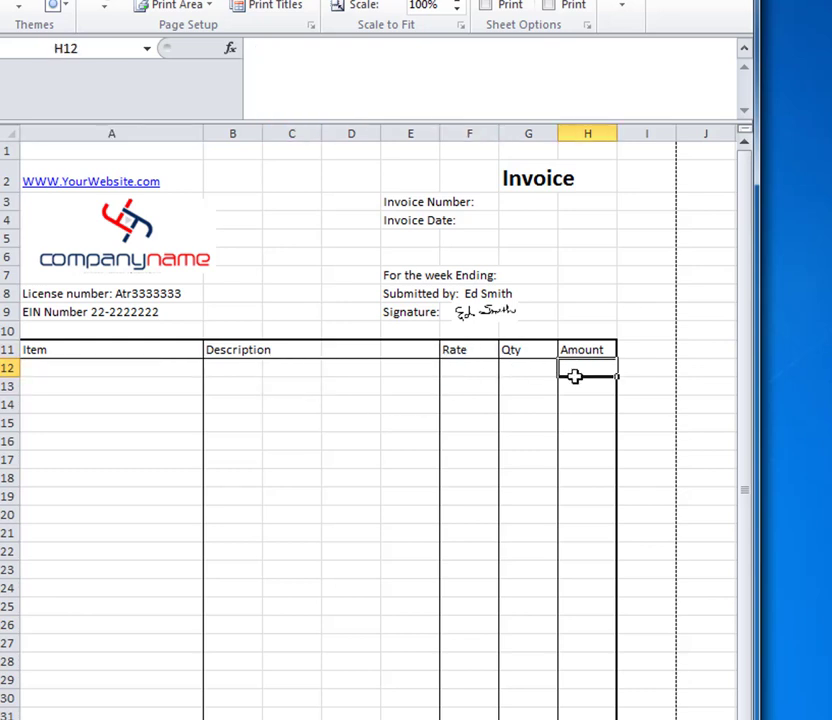
# Highlight the Payment Terms, Conditions and wire payment block below the table, then clear the selection.
pyautogui.scroll(-3, 232, 613)
pyautogui.click(69, 580)
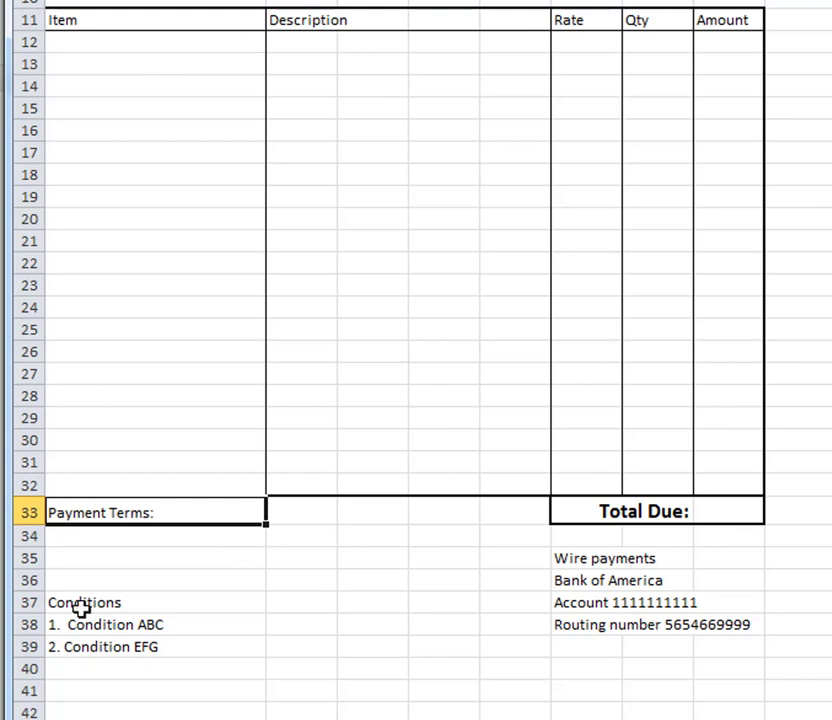
pyautogui.moveTo(82, 606); pyautogui.dragTo(84, 646)
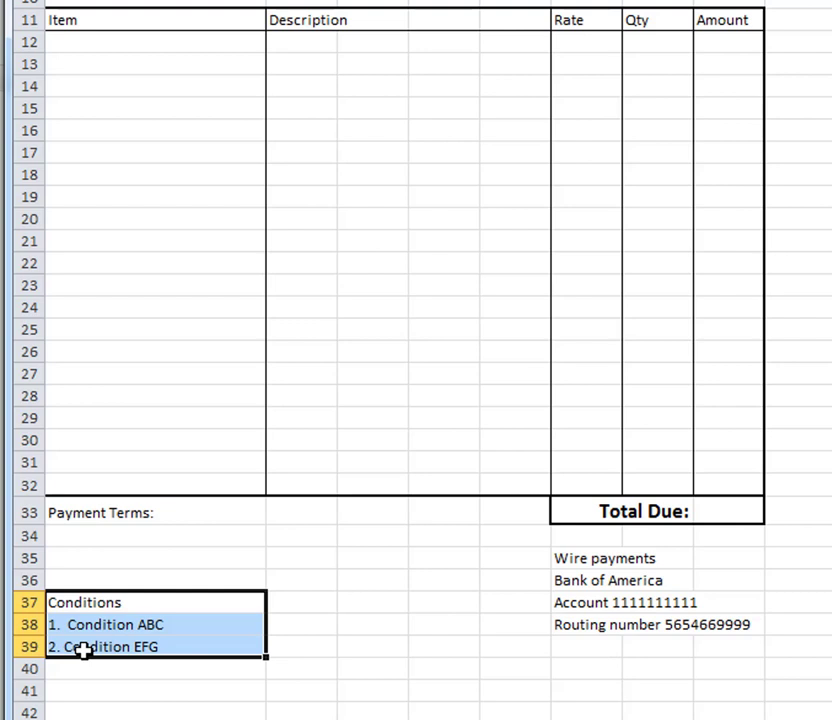
pyautogui.moveTo(605, 566); pyautogui.dragTo(603, 624)
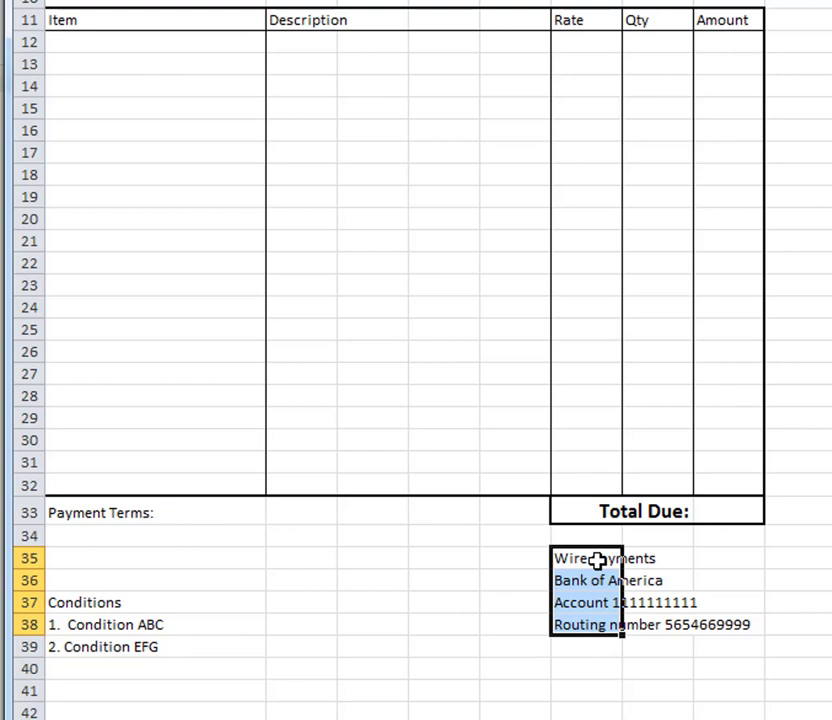
pyautogui.moveTo(597, 561); pyautogui.dragTo(133, 648)
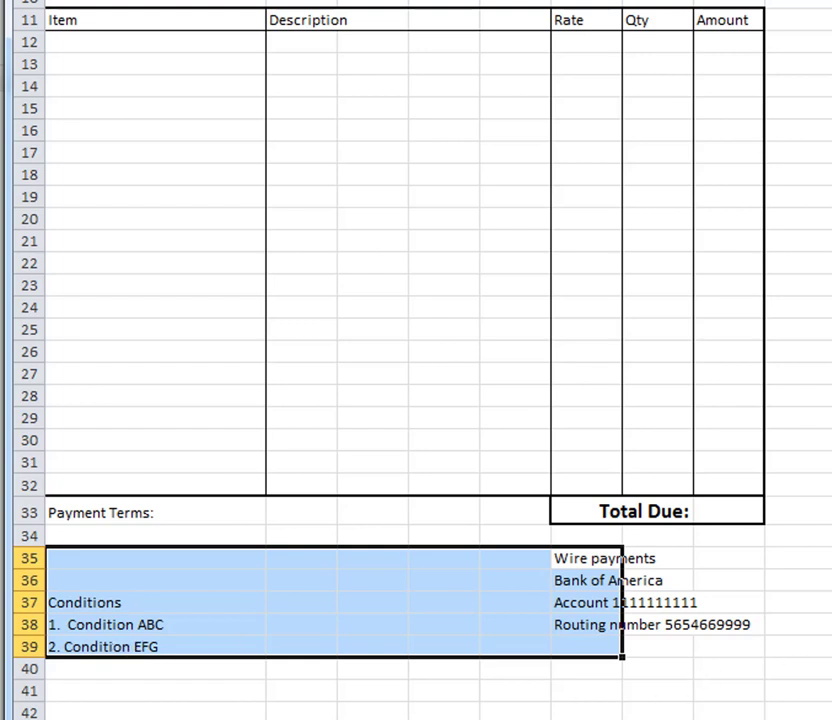
pyautogui.scroll(3, 817, 650)
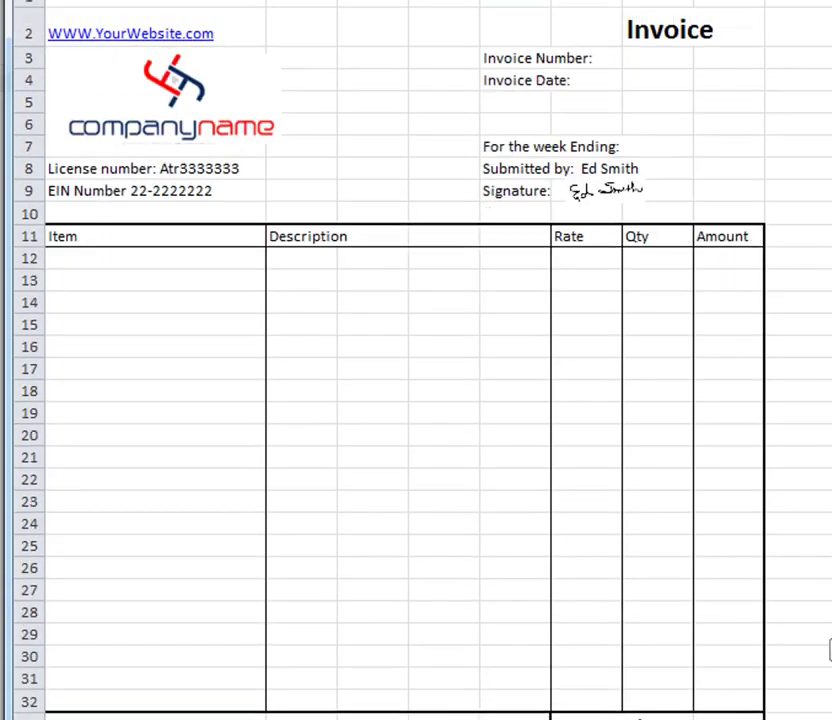
pyautogui.click(306, 186)
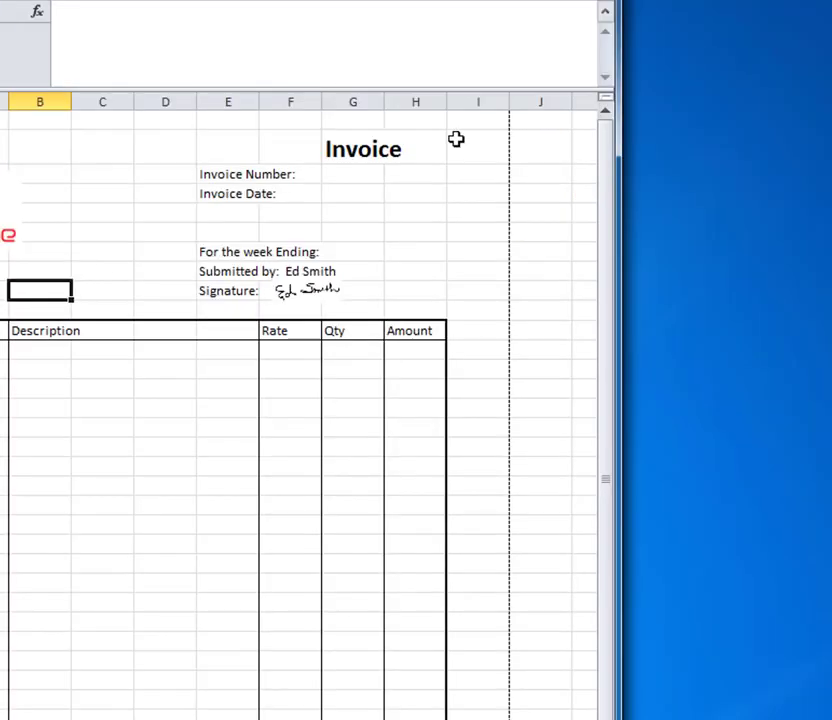
pyautogui.click(782, 145)
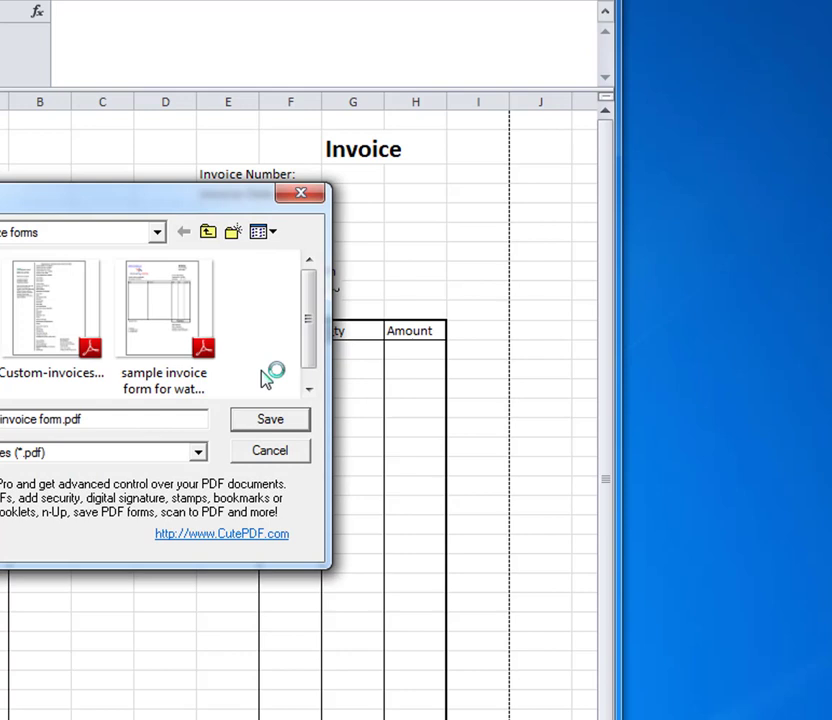
# Save the form as a PDF over 'sample invoice form for watermark.pdf', confirming the replacement.
pyautogui.scroll(-1, 215, 384)
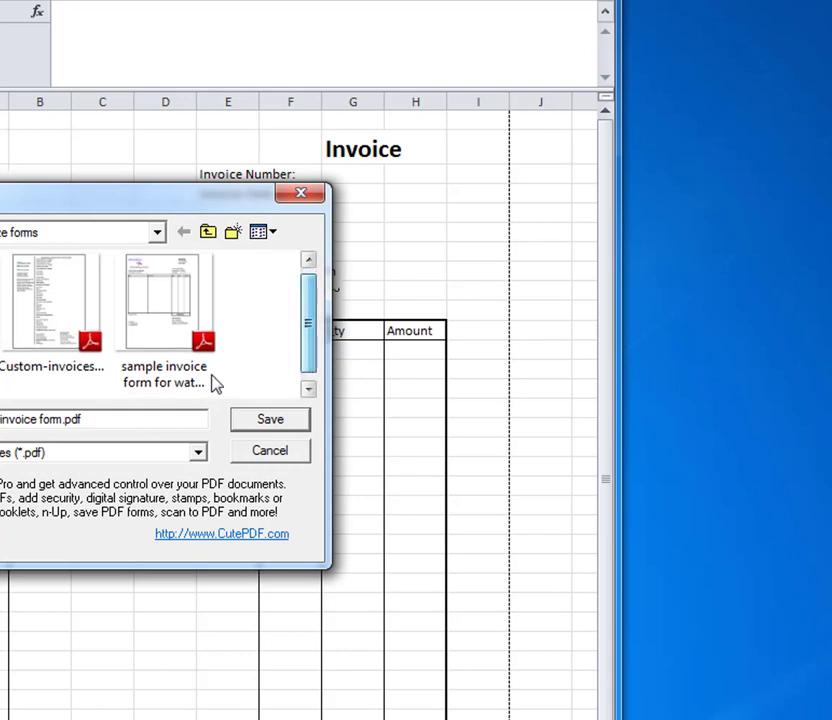
pyautogui.click(166, 333)
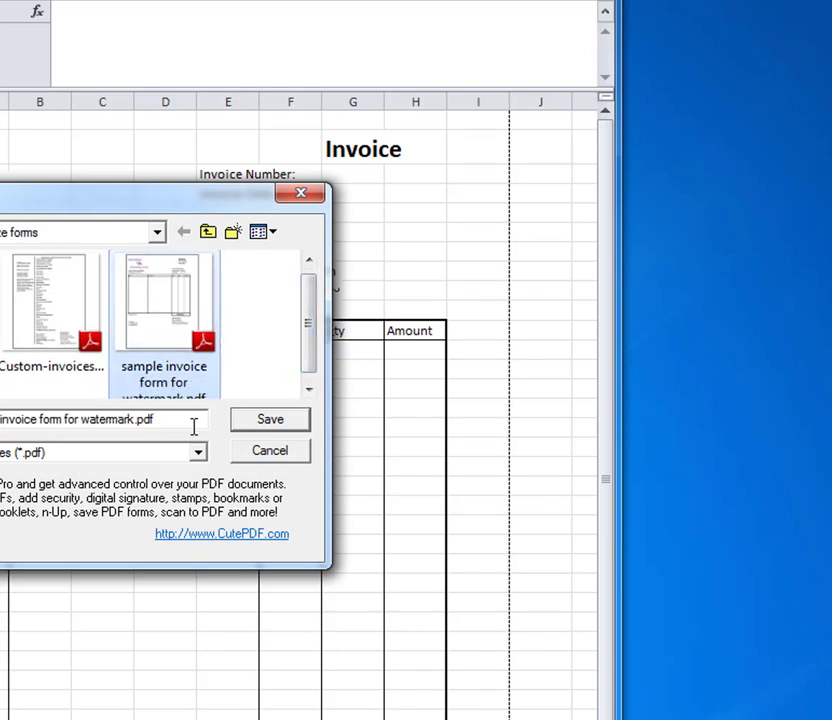
pyautogui.click(279, 420)
pyautogui.click(158, 390)
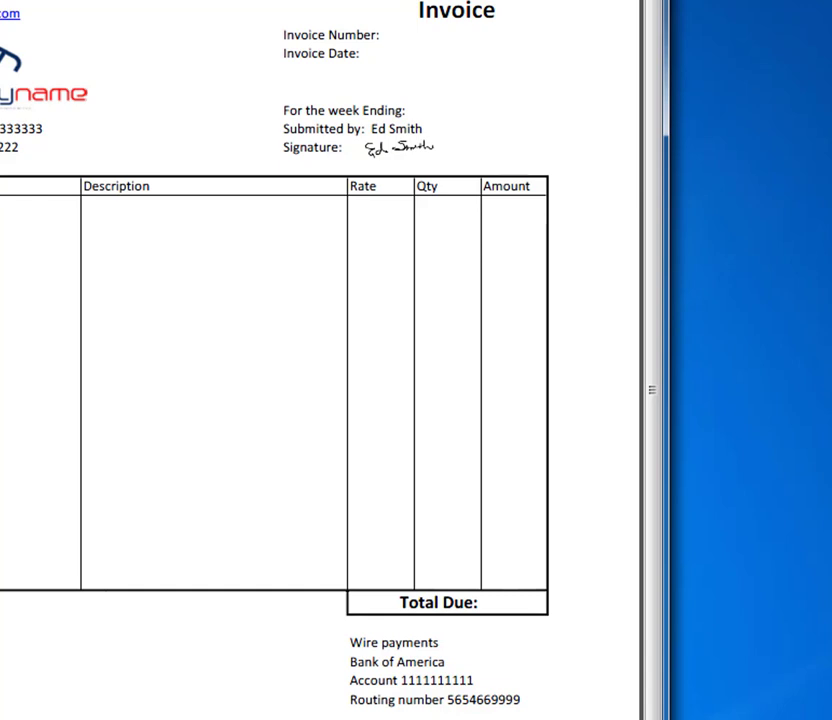
# Save the image over the existing watermark.jpg, accepting the replacement and the merged-image save.
pyautogui.hotkey('alt', 'v')
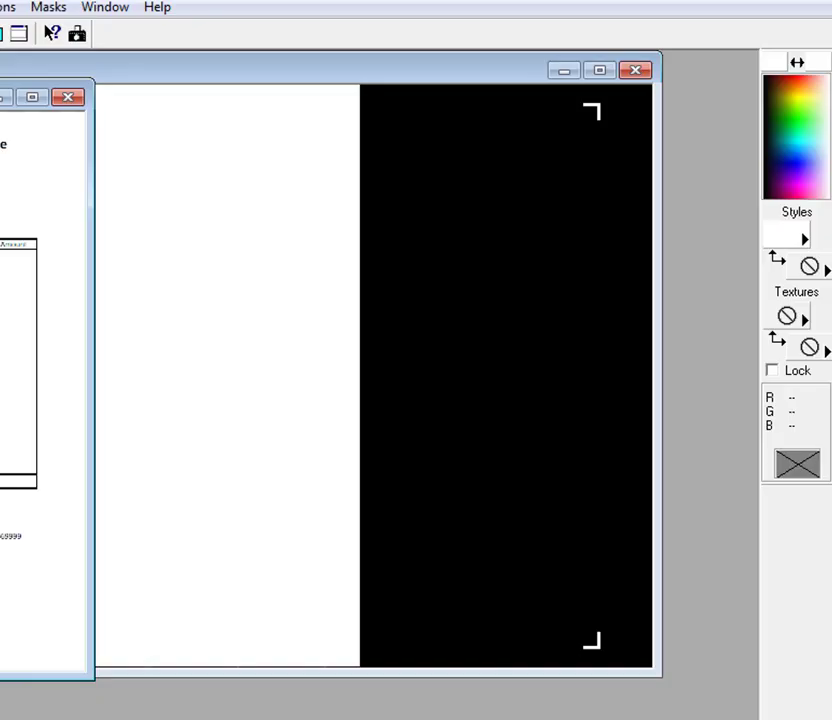
pyautogui.hotkey('ctrl', 's')
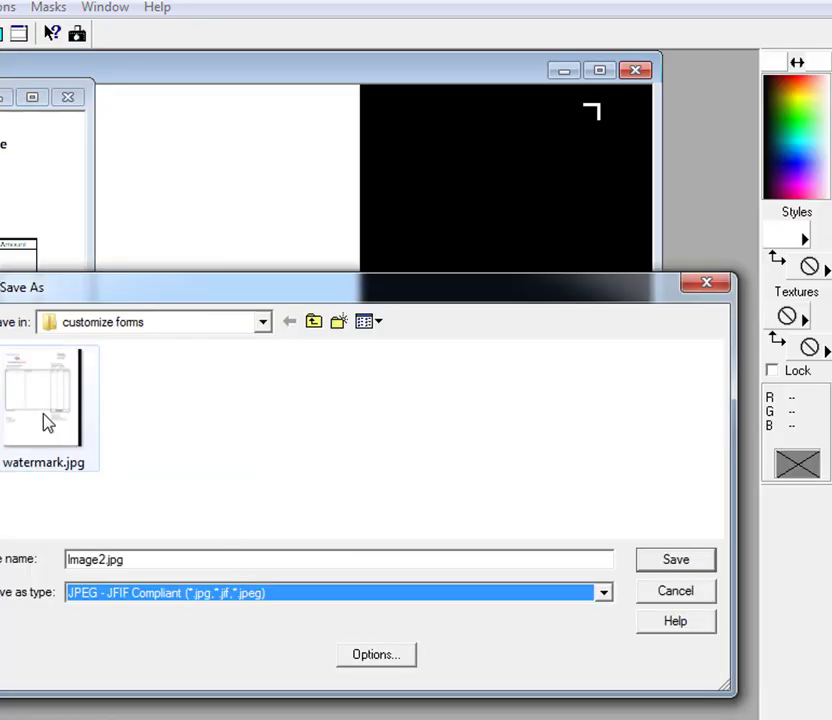
pyautogui.click(45, 423)
pyautogui.click(675, 560)
pyautogui.click(164, 400)
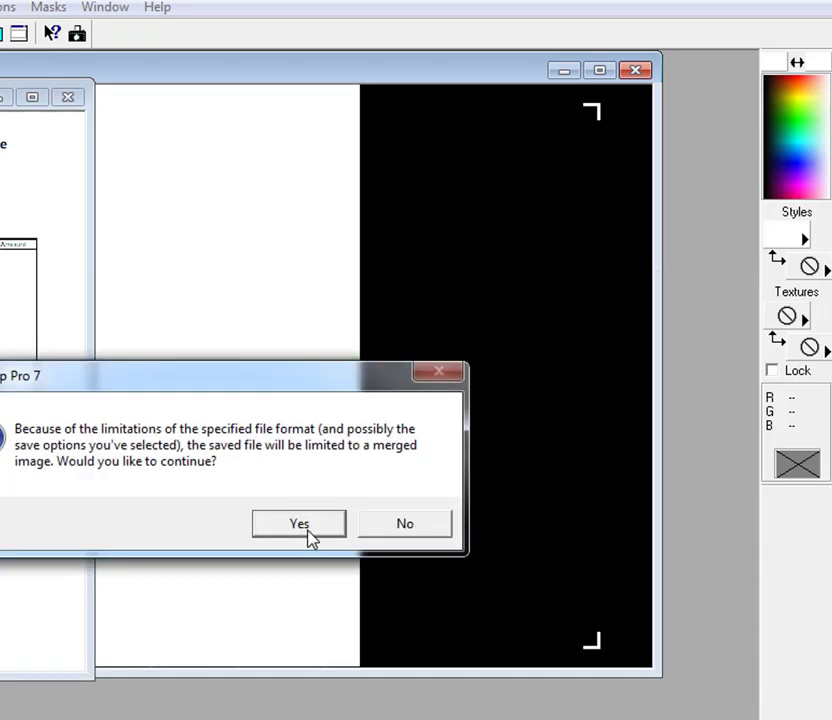
pyautogui.click(300, 524)
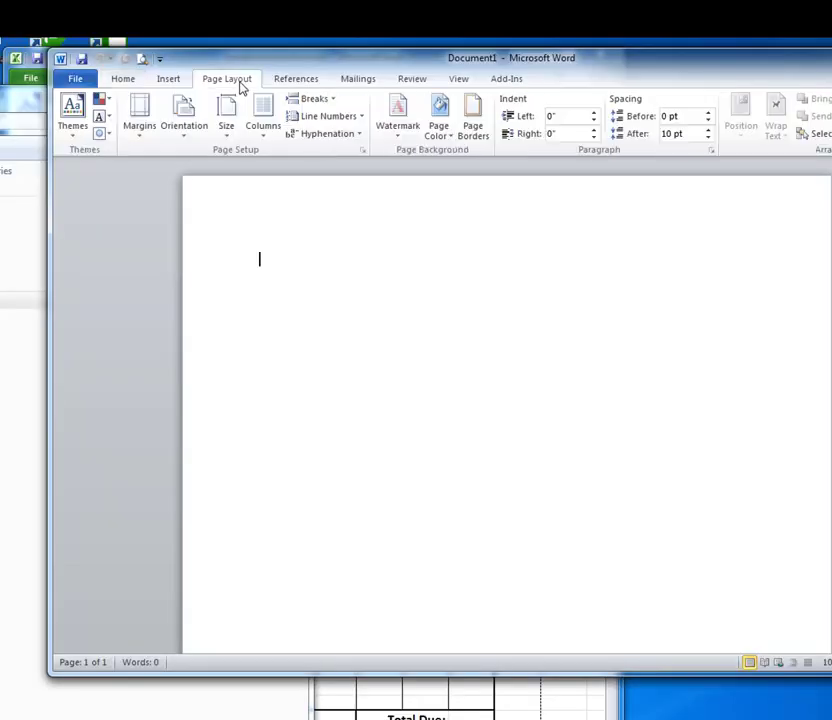
# Apply watermark.jpg as a custom picture watermark at 100% scale with Washout turned off.
pyautogui.click(411, 141)
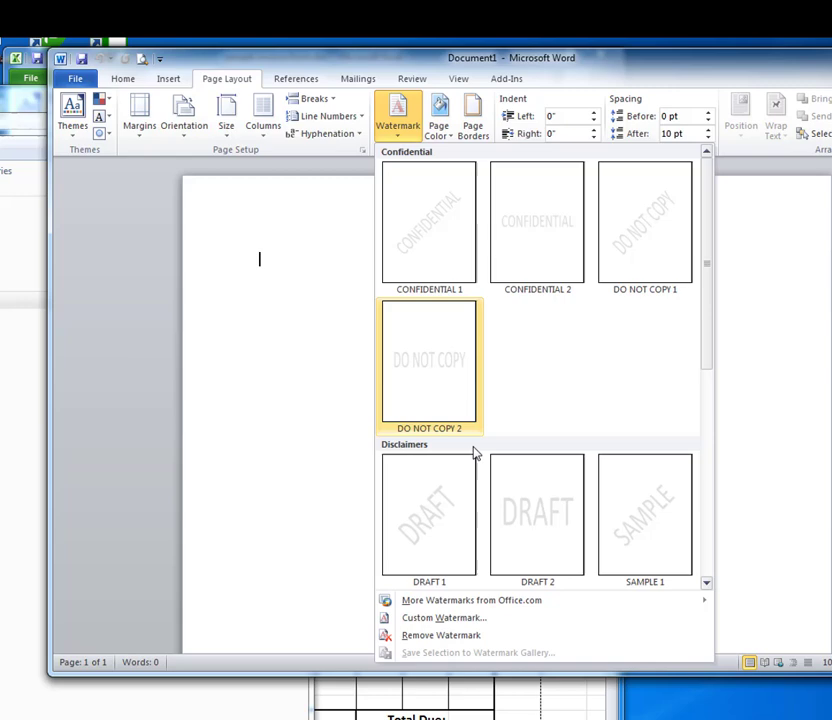
pyautogui.click(440, 618)
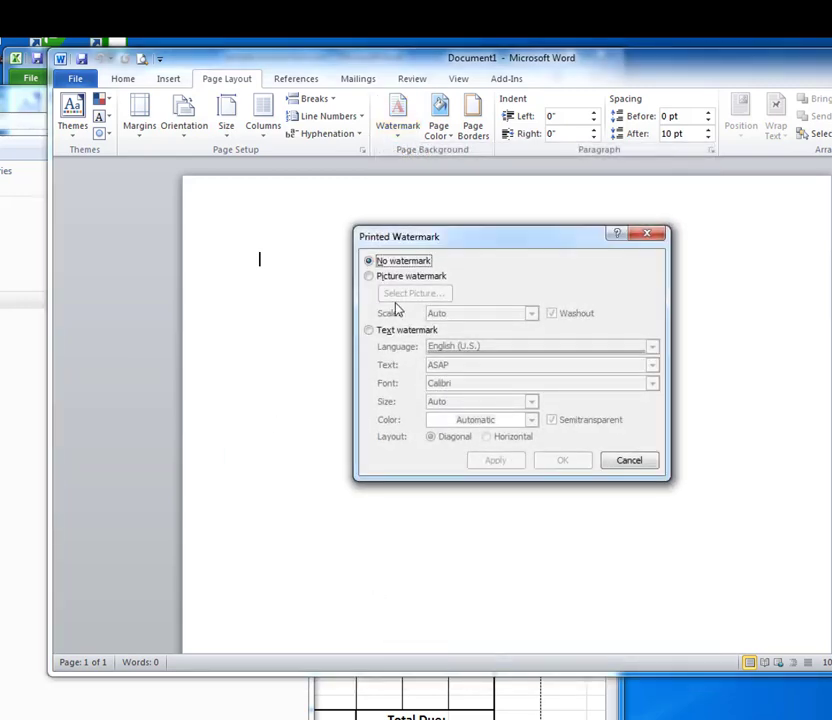
pyautogui.click(370, 277)
pyautogui.click(418, 294)
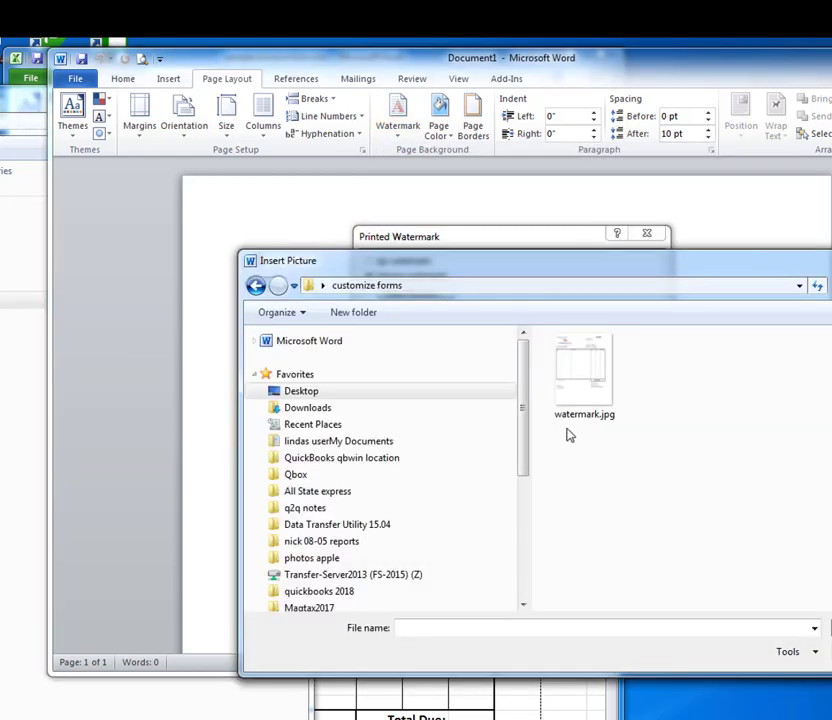
pyautogui.click(580, 410)
pyautogui.scroll(-2, 520, 404)
pyautogui.press('Return')
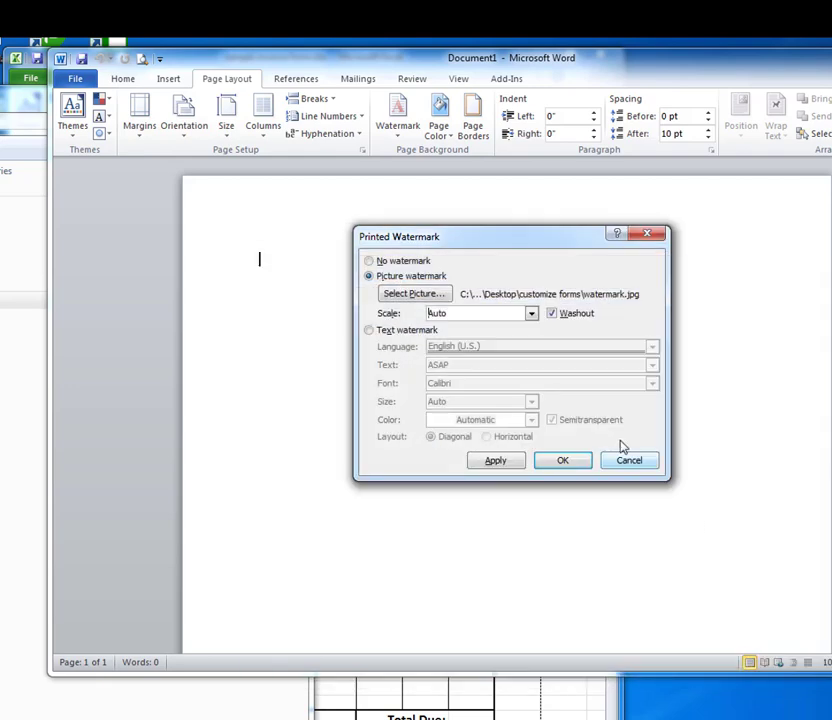
pyautogui.click(553, 314)
pyautogui.click(531, 313)
pyautogui.click(472, 370)
pyautogui.click(494, 460)
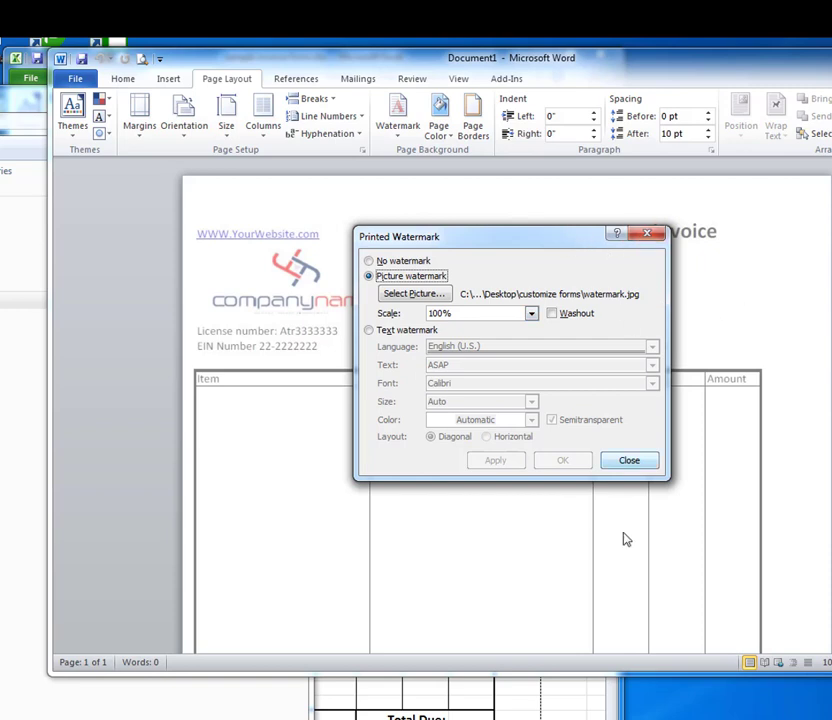
pyautogui.click(631, 461)
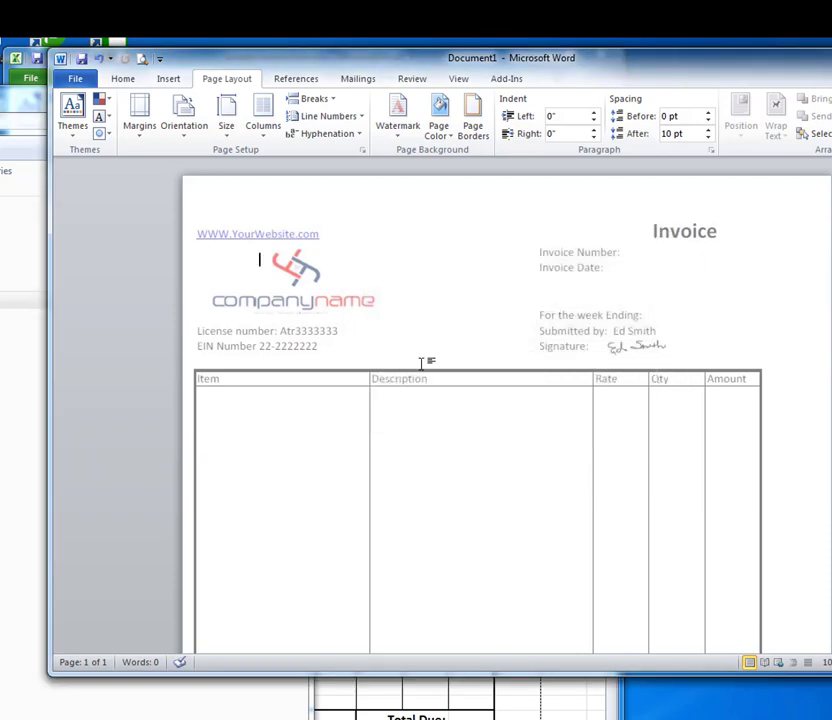
# Set the page margins to Top .25", Bottom .25", Left 1.5" and Right .1".
pyautogui.click(363, 150)
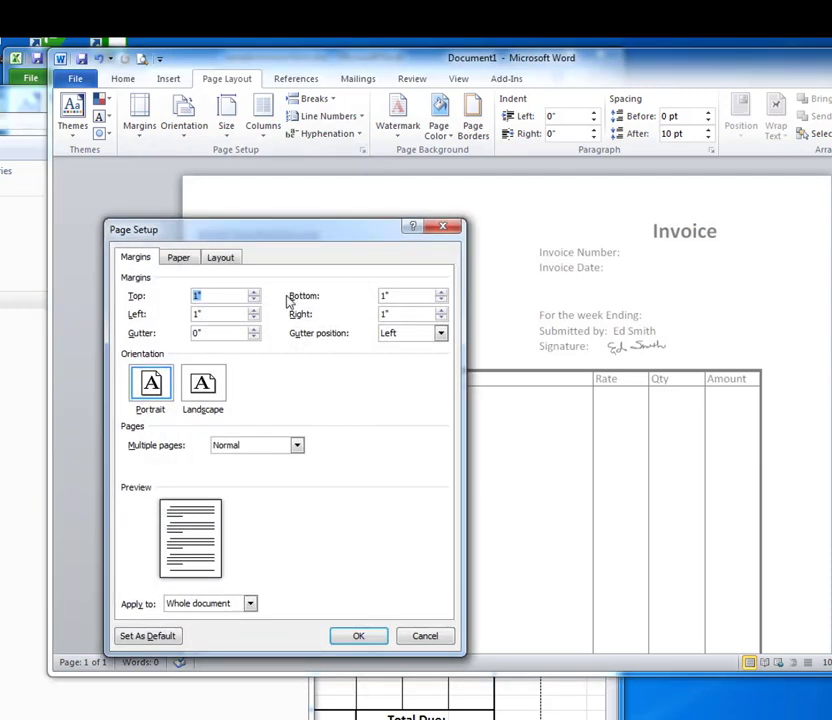
pyautogui.doubleClick(210, 316)
pyautogui.write('1.5')
pyautogui.press('Tab')
pyautogui.moveTo(208, 296); pyautogui.dragTo(78, 297)
pyautogui.write('.25')
pyautogui.press('Tab')
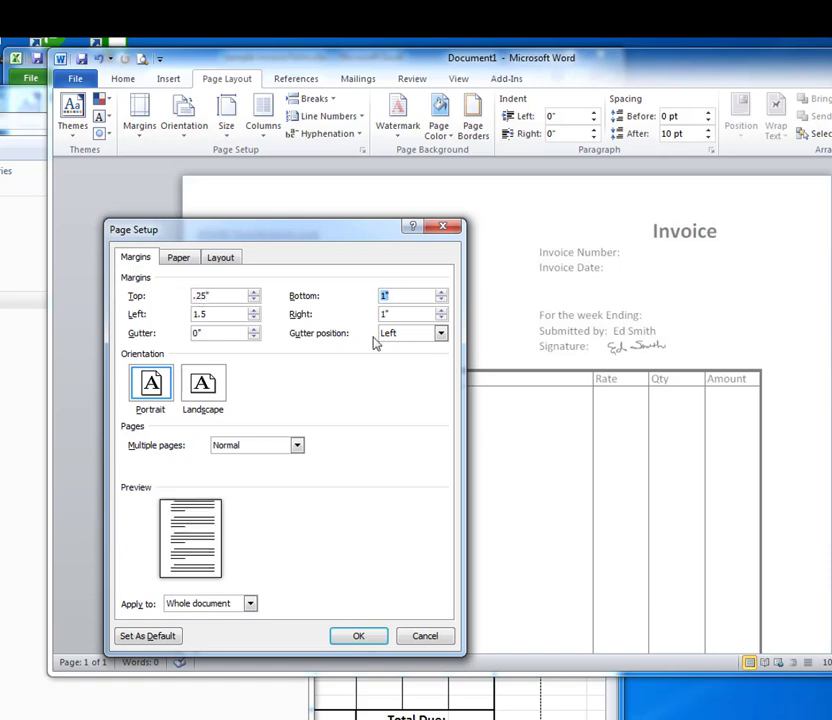
pyautogui.write('.25')
pyautogui.press('Tab')
pyautogui.press('Tab')
pyautogui.write('.1')
pyautogui.press('Tab')
pyautogui.click(360, 636)
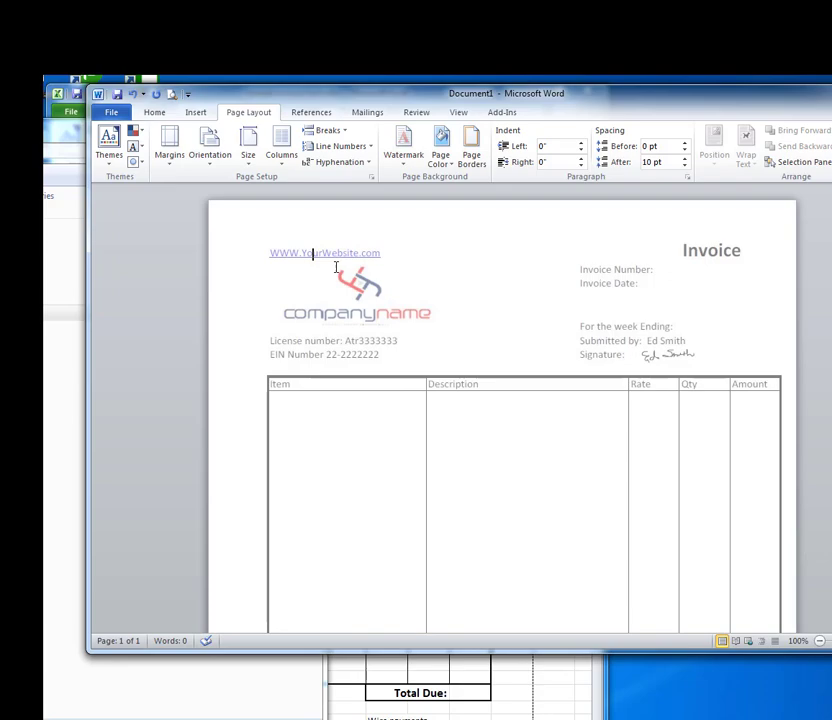
# Place the field-mapping PDF beside the Word invoice, selecting the address and Custom Field 1 names.
pyautogui.hotkey('alt', 'Tab')
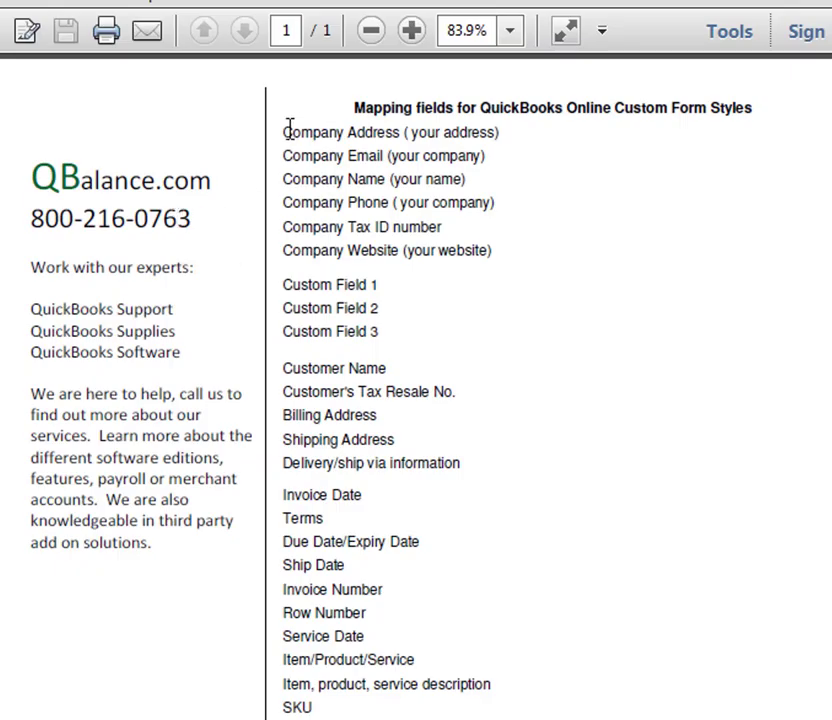
pyautogui.moveTo(286, 131); pyautogui.dragTo(448, 249)
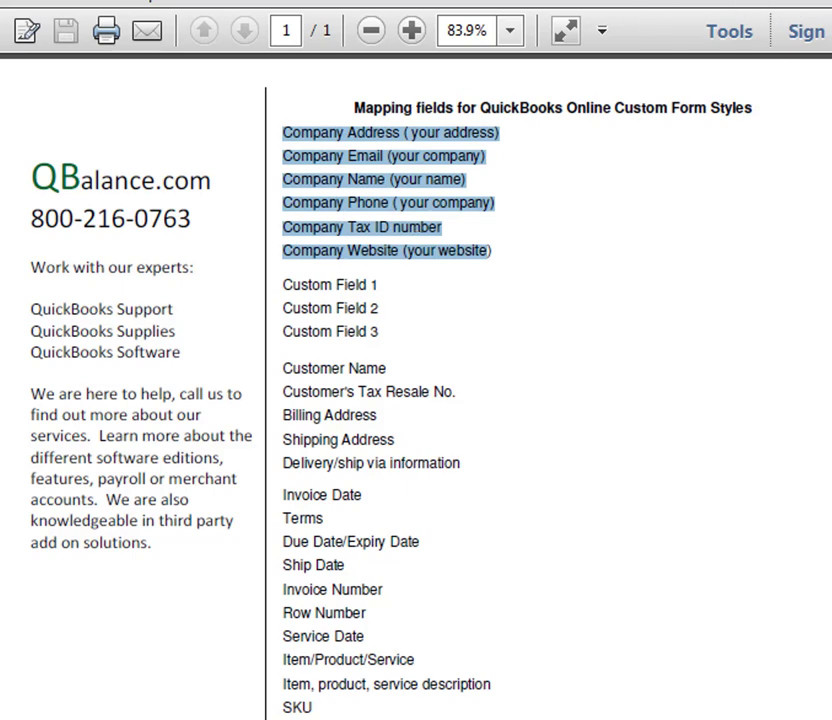
pyautogui.moveTo(760, 360); pyautogui.dragTo(587, 360)
pyautogui.click(711, 6)
pyautogui.moveTo(0, 355); pyautogui.dragTo(395, 355)
pyautogui.click(166, 412)
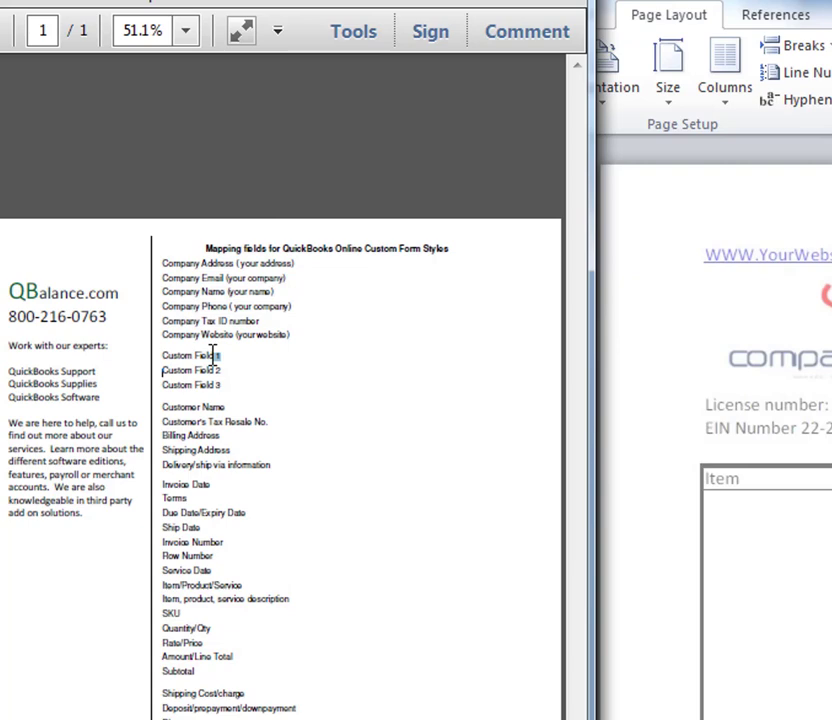
pyautogui.moveTo(212, 355); pyautogui.dragTo(154, 356)
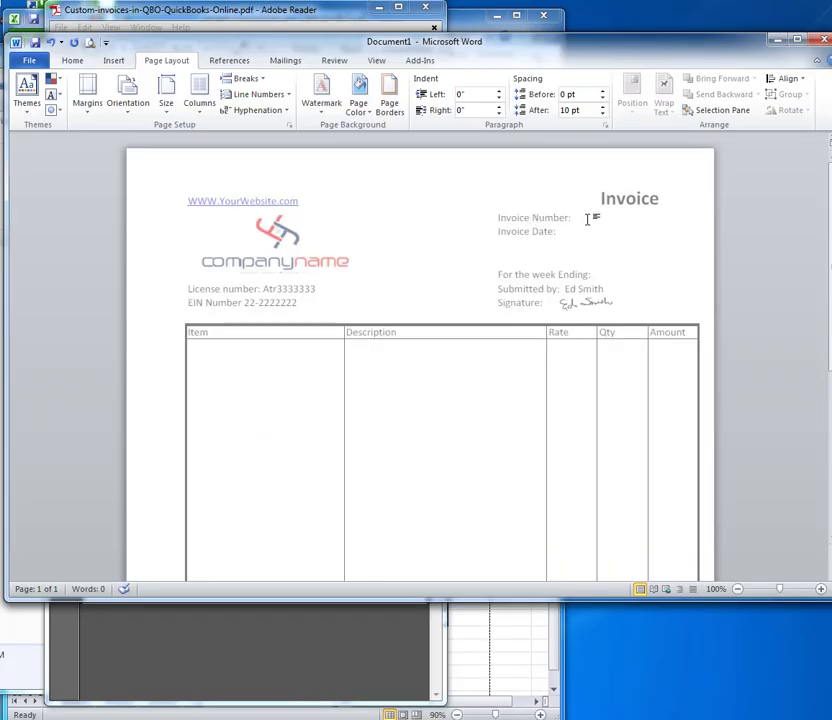
# Insert a 2x1 table beside Invoice Number and stretch it down over the Invoice Date label.
pyautogui.press('Right')
pyautogui.press('Right')
pyautogui.press('Right')
pyautogui.press('Right')
pyautogui.press('Right')
pyautogui.press('Right')
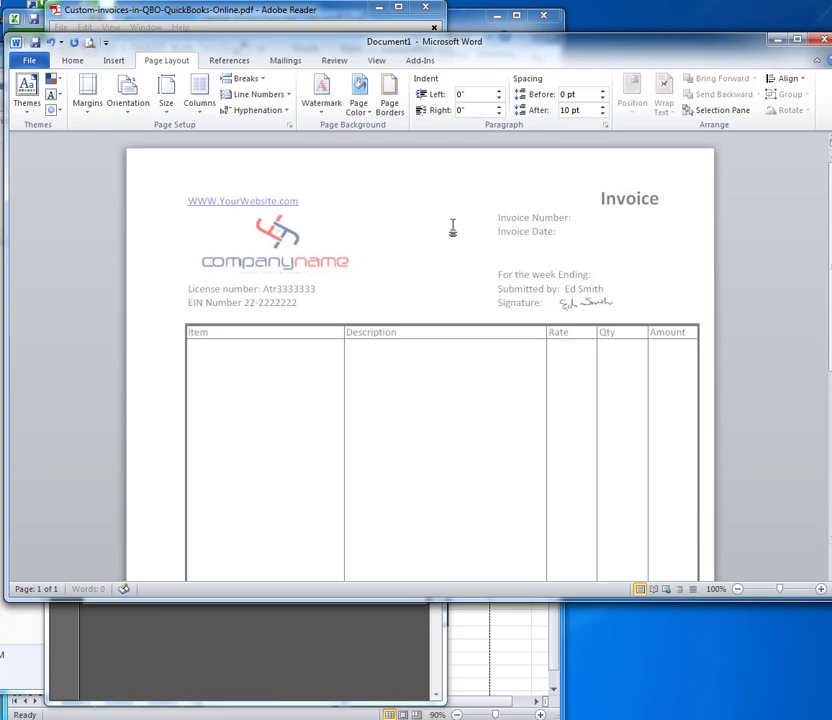
pyautogui.click(123, 63)
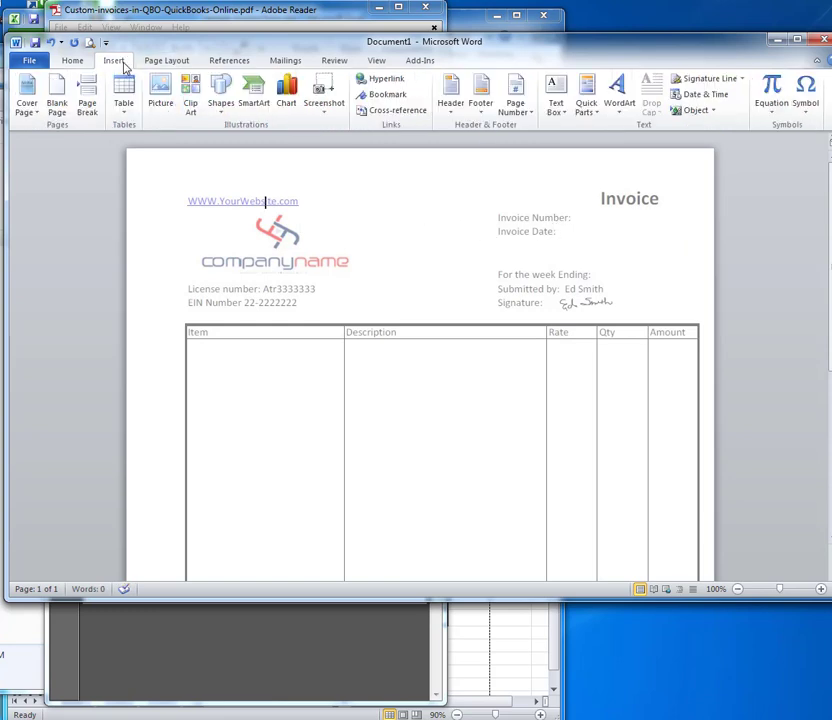
pyautogui.click(122, 96)
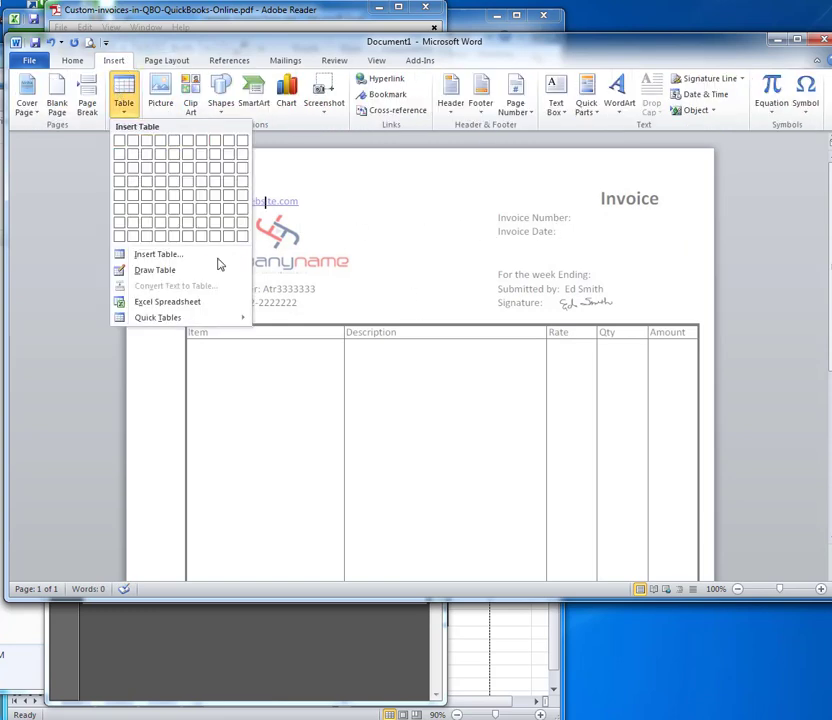
pyautogui.click(124, 158)
pyautogui.moveTo(711, 232); pyautogui.dragTo(549, 197)
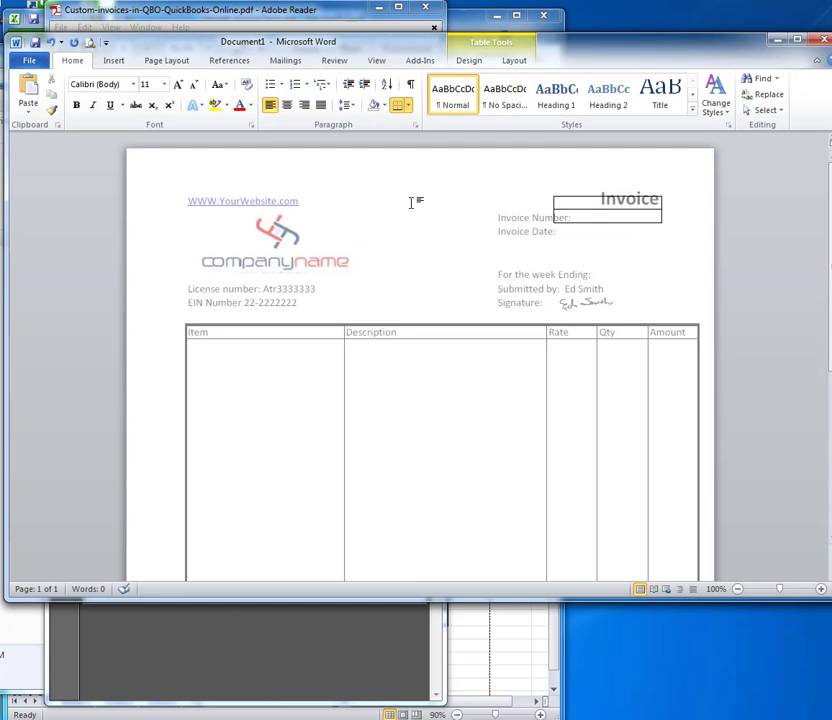
pyautogui.moveTo(609, 222)
pyautogui.mouseDown()
pyautogui.moveTo(601, 250)
pyautogui.moveTo(601, 240)
pyautogui.mouseUp()
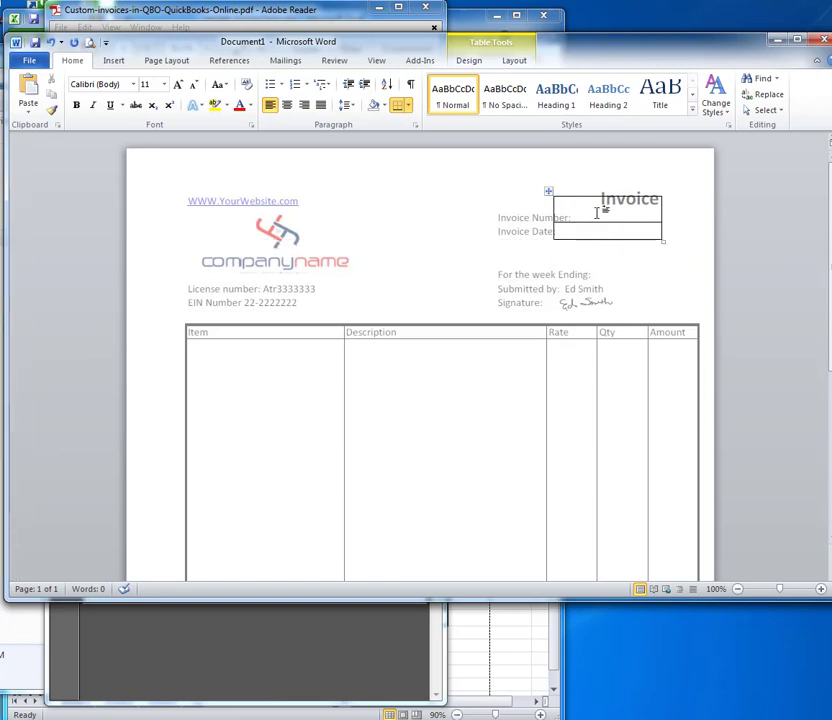
# Set the small table's borders to None in Borders and Shading.
pyautogui.click(598, 239)
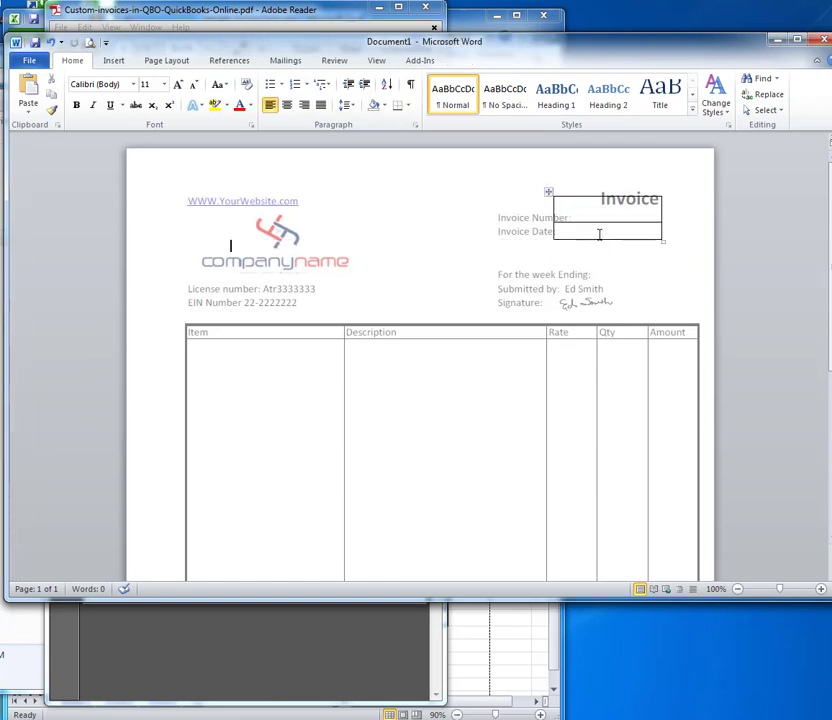
pyautogui.rightClick(594, 217)
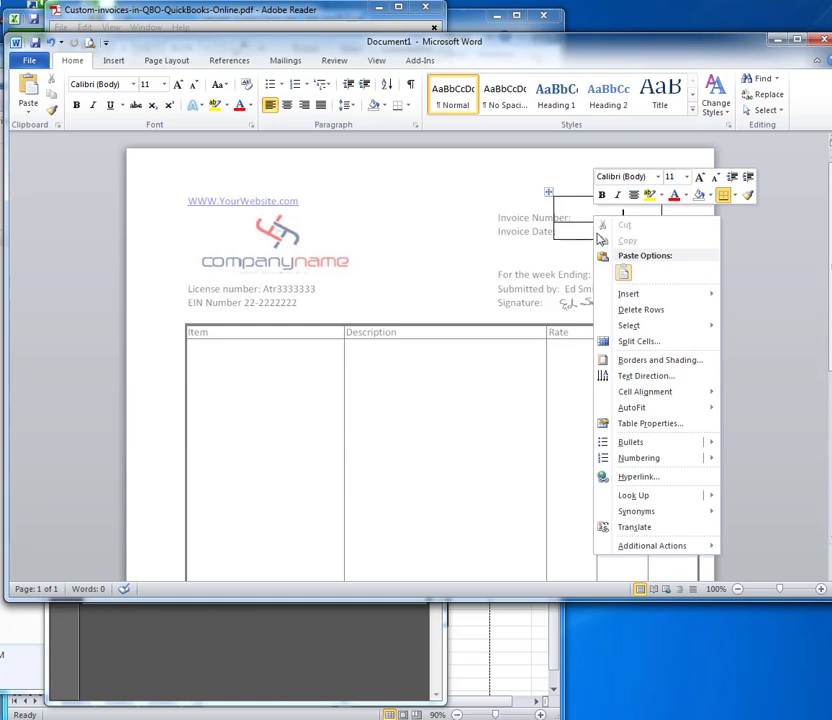
pyautogui.click(664, 366)
pyautogui.click(262, 233)
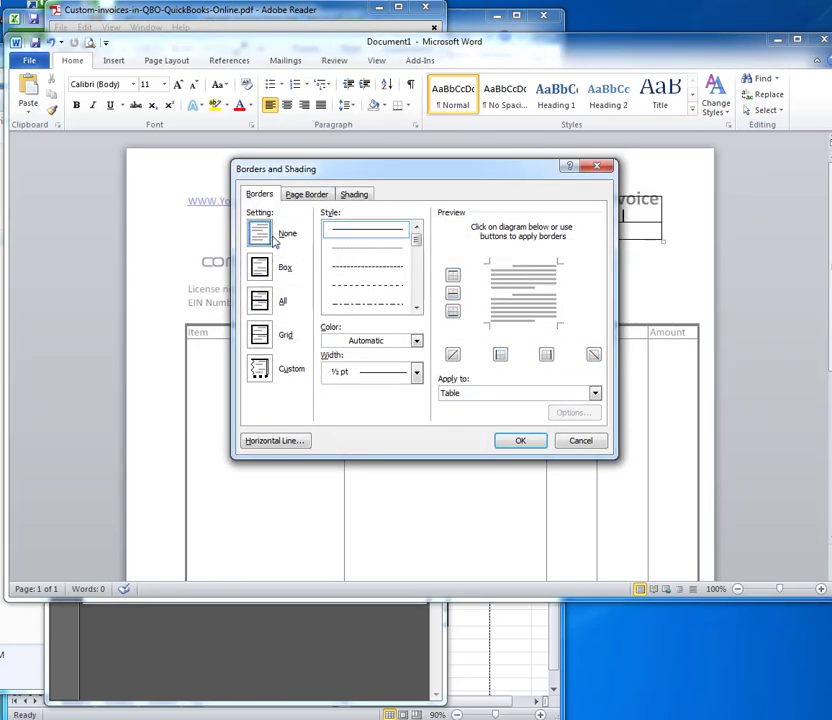
pyautogui.click(517, 440)
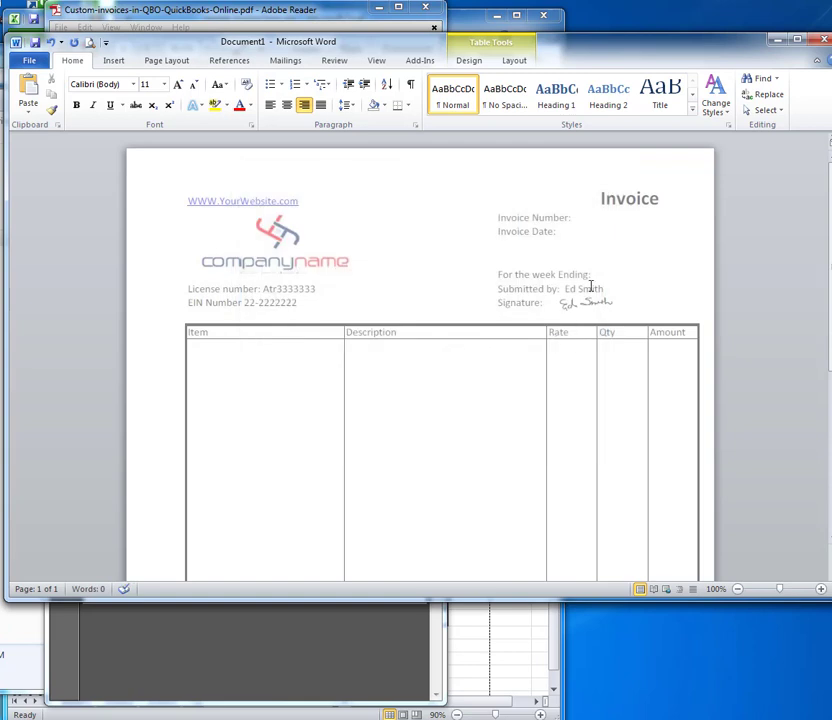
# Type the placeholders '<inv No>' and '<Inv Date>' on separate left-aligned lines in the table.
pyautogui.click(625, 215)
pyautogui.write('1')
pyautogui.press('BackSpace')
pyautogui.write('<inv No>')
pyautogui.hotkey('ctrl', 'l')
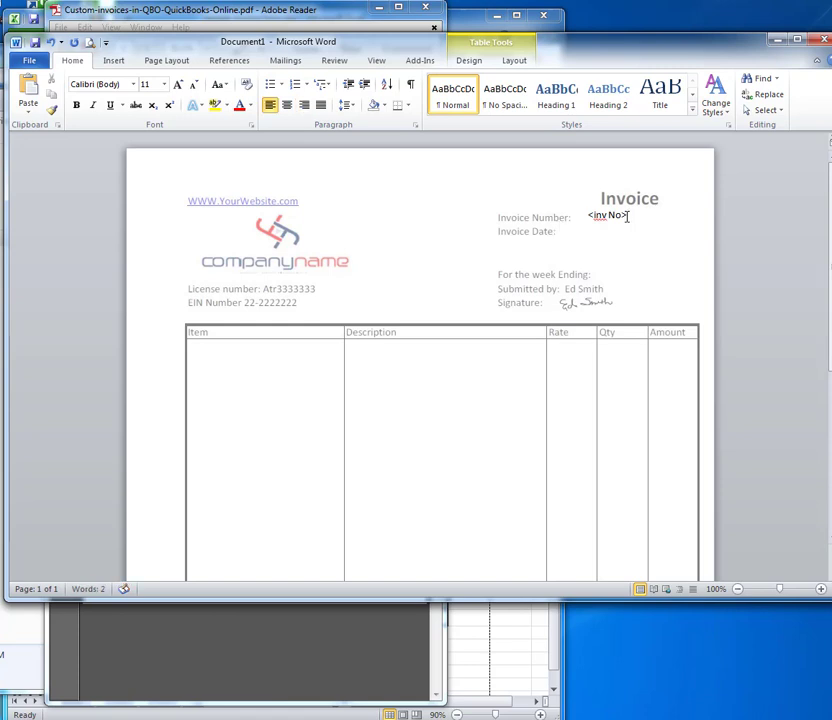
pyautogui.press('Return')
pyautogui.write('<Inv Date>')
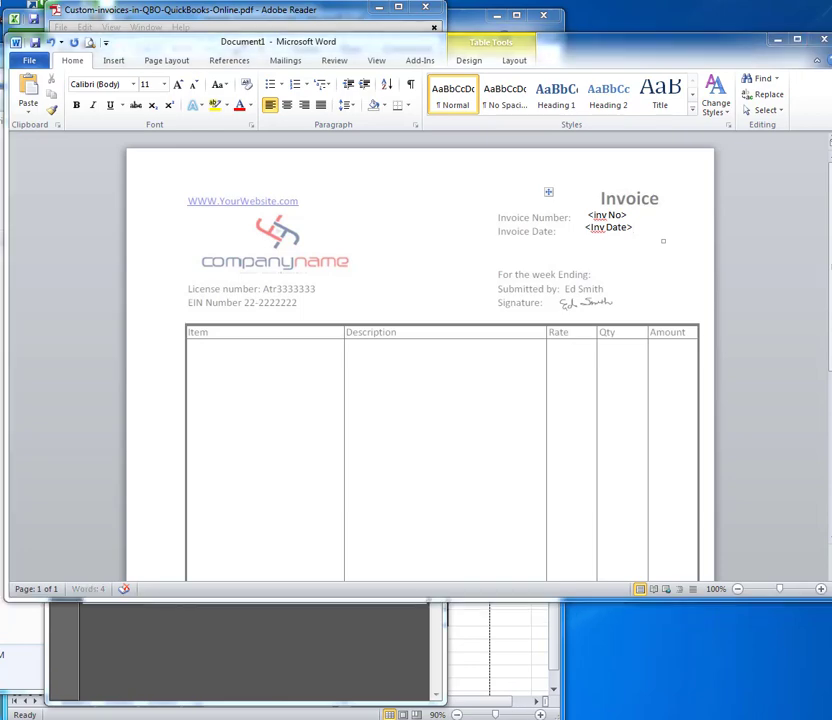
# Find the Invoice Date and Invoice Number field names in the mapping PDF, then move it aside.
pyautogui.hotkey('alt', 'Tab')
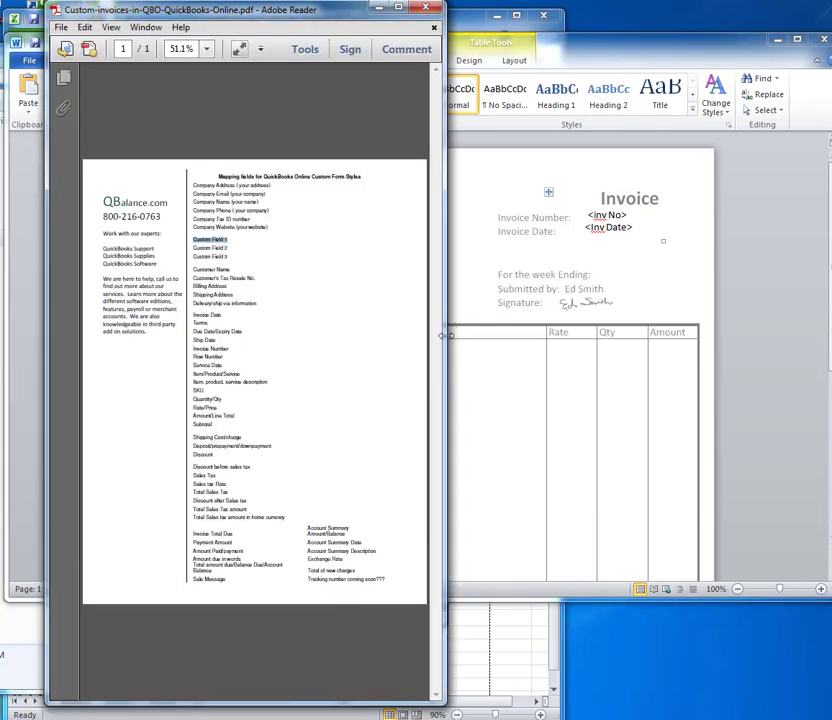
pyautogui.moveTo(445, 334); pyautogui.dragTo(576, 322)
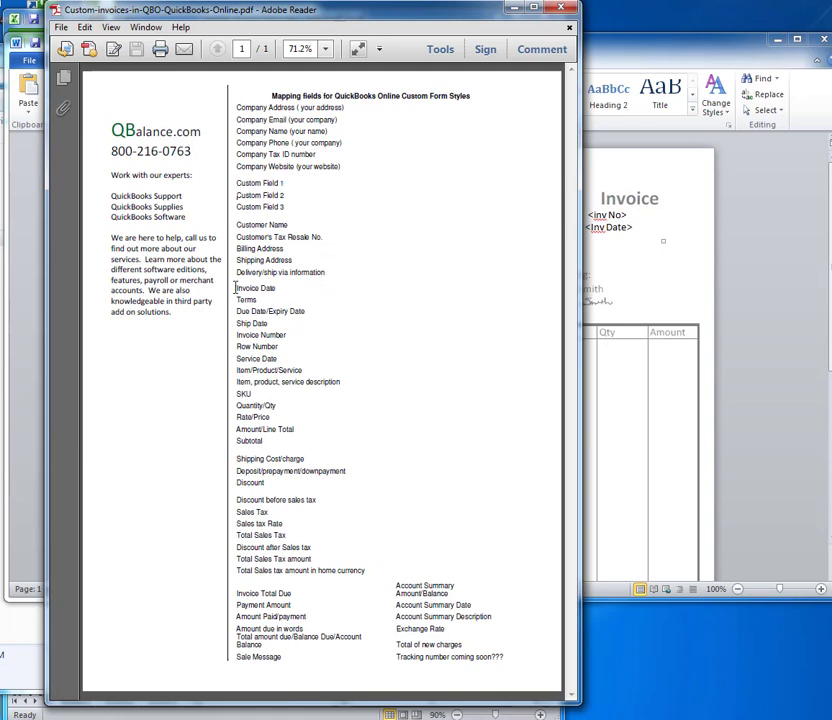
pyautogui.moveTo(236, 288); pyautogui.dragTo(276, 289)
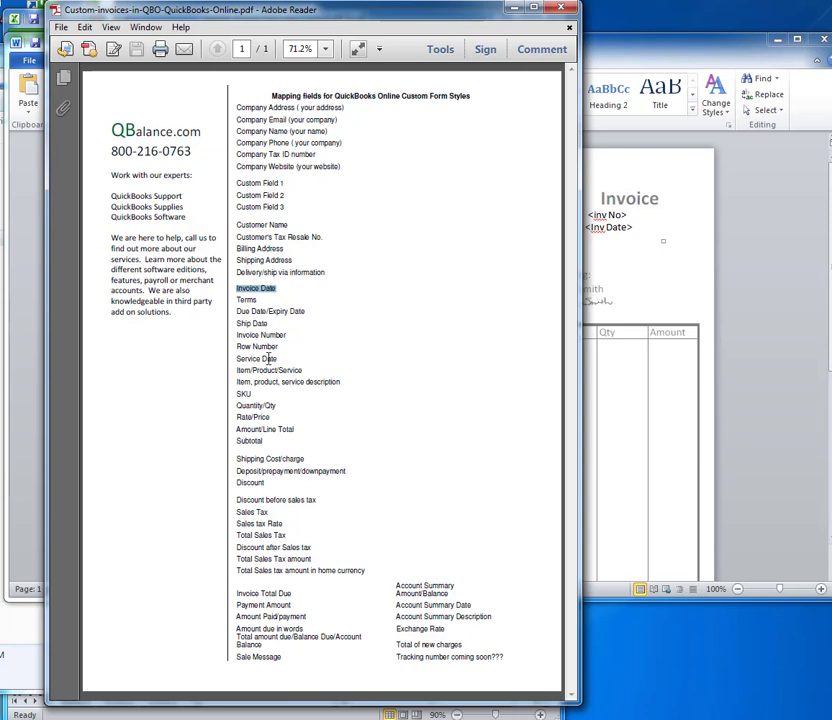
pyautogui.moveTo(237, 335); pyautogui.dragTo(288, 337)
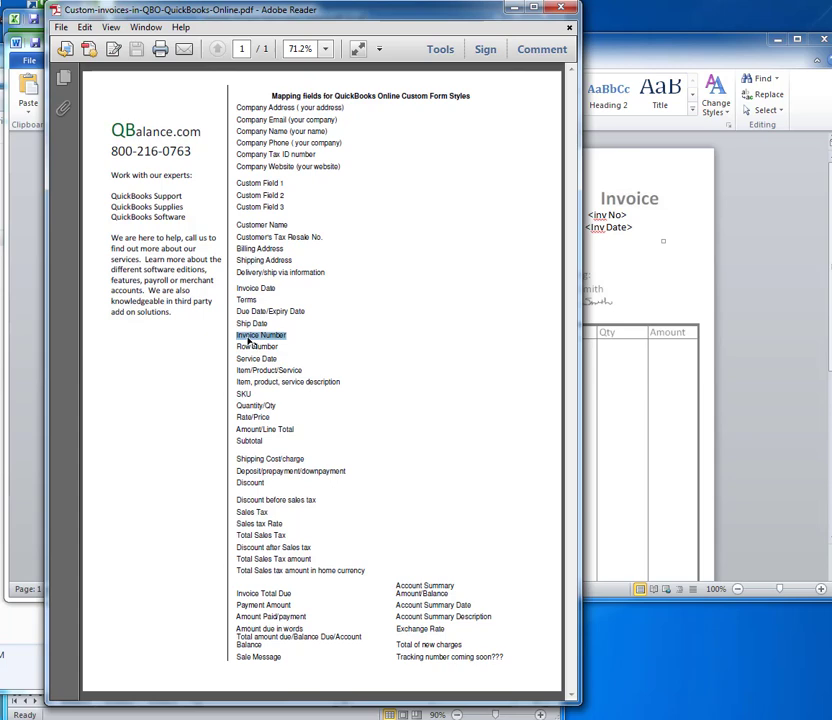
pyautogui.moveTo(355, 16); pyautogui.dragTo(2, 27)
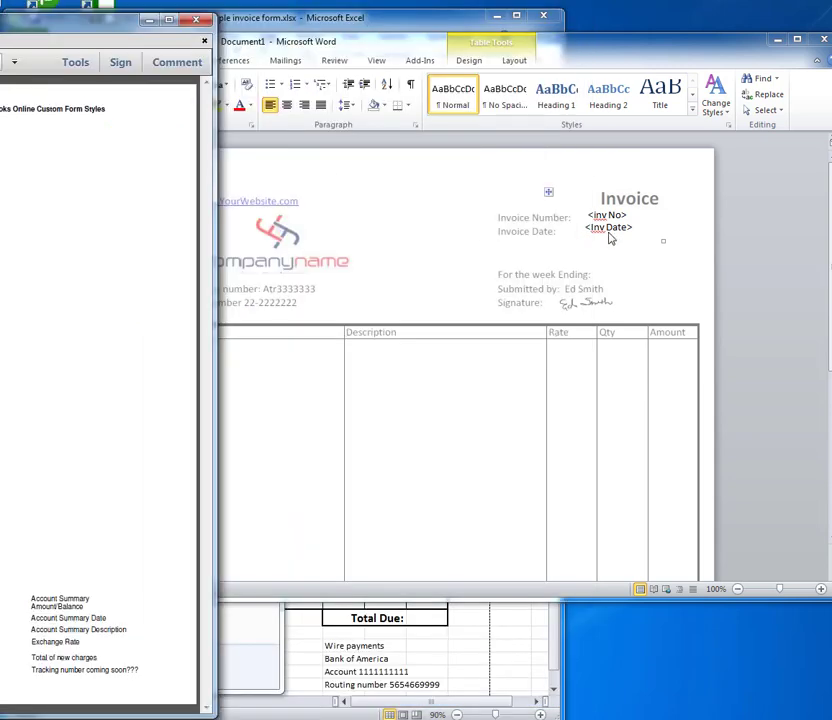
# Change the invoice number placeholder to '<inv Number>'.
pyautogui.click(625, 228)
pyautogui.click(600, 234)
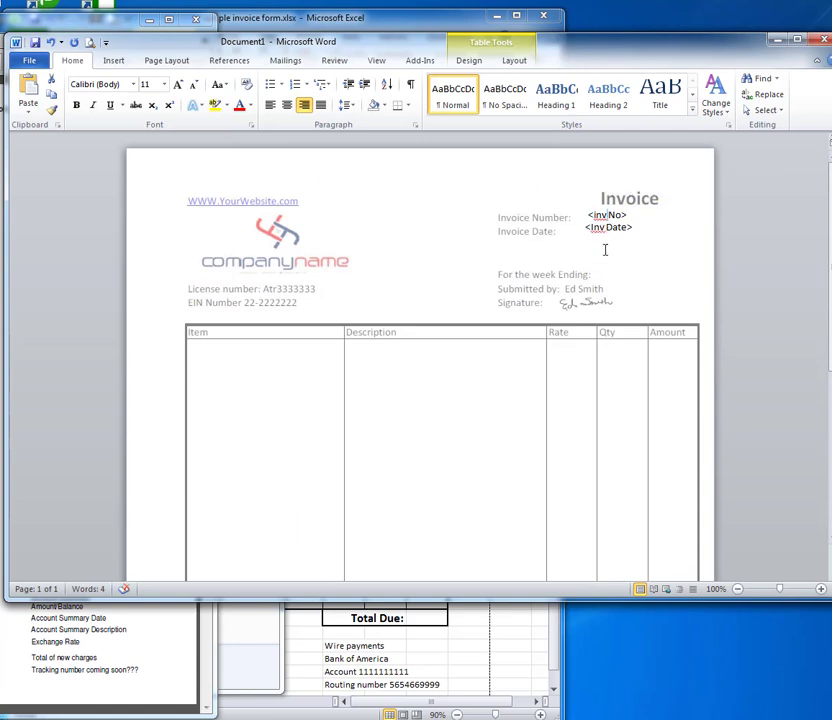
pyautogui.write('oice N')
pyautogui.write('umber')
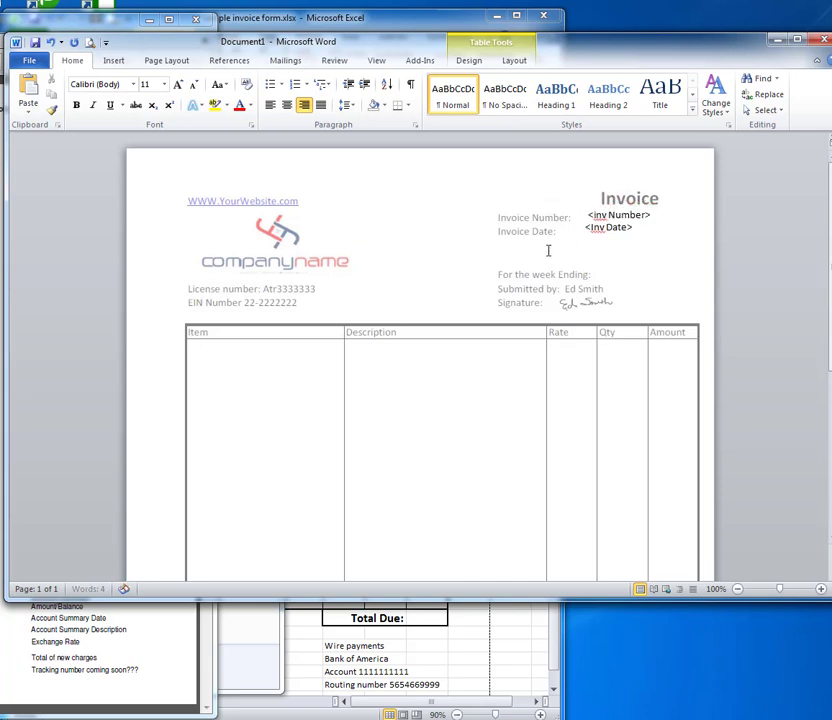
# Type '<Custom 1>' after the For the week Ending label and select it.
pyautogui.click(633, 230)
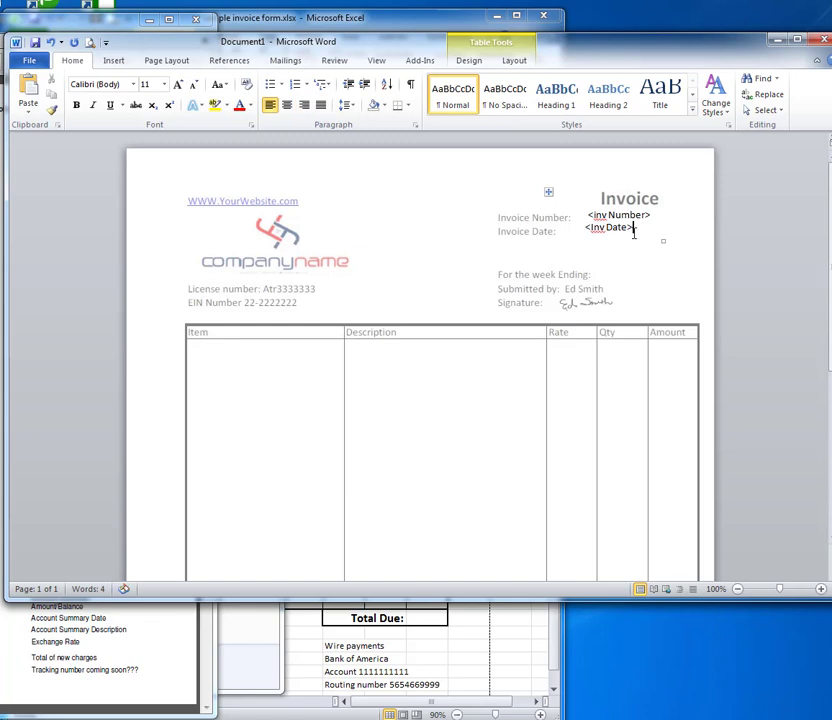
pyautogui.click(604, 274)
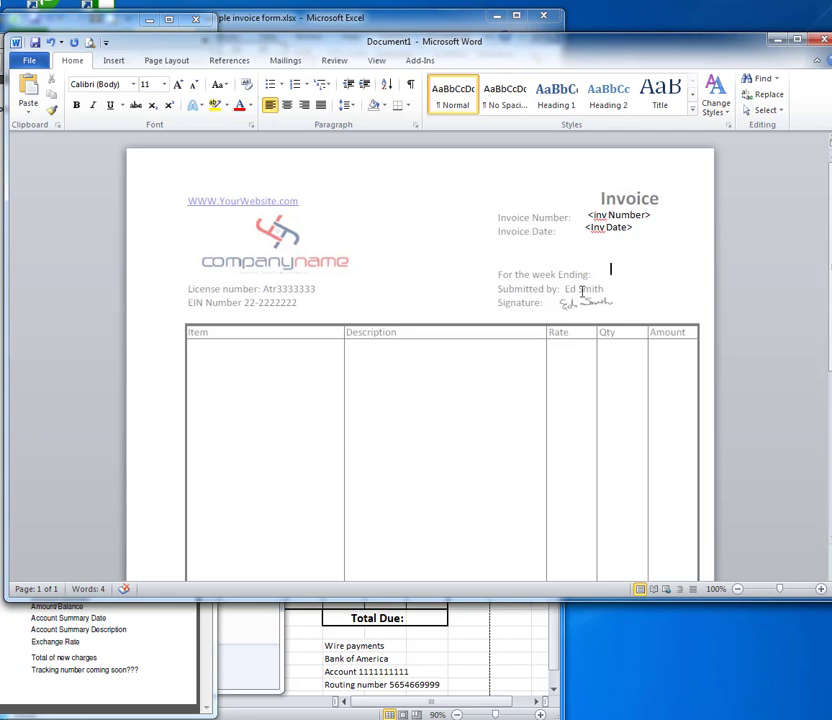
pyautogui.write('<Custom 1>')
pyautogui.moveTo(610, 273); pyautogui.dragTo(664, 270)
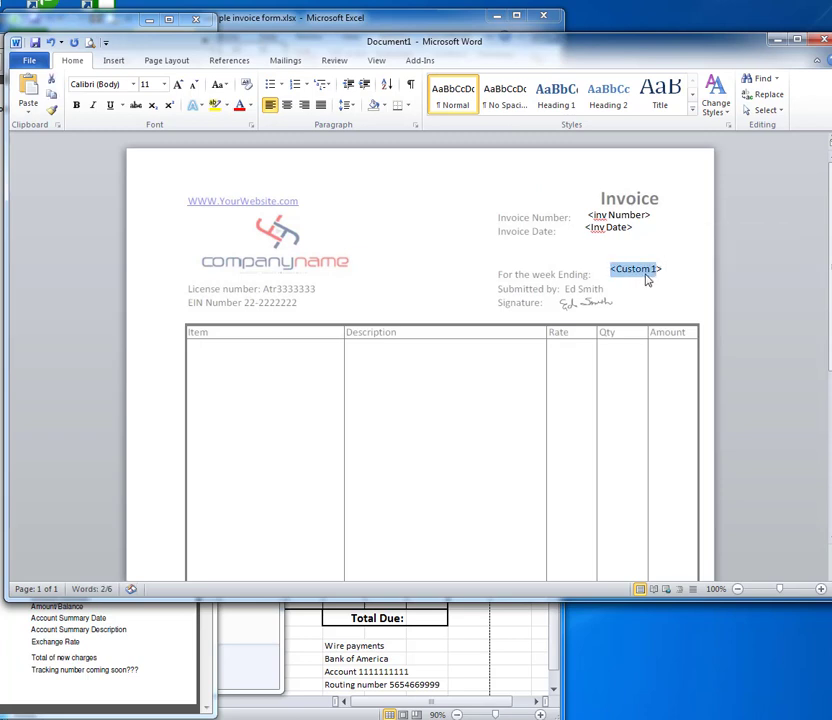
pyautogui.scroll(-1, 640, 300)
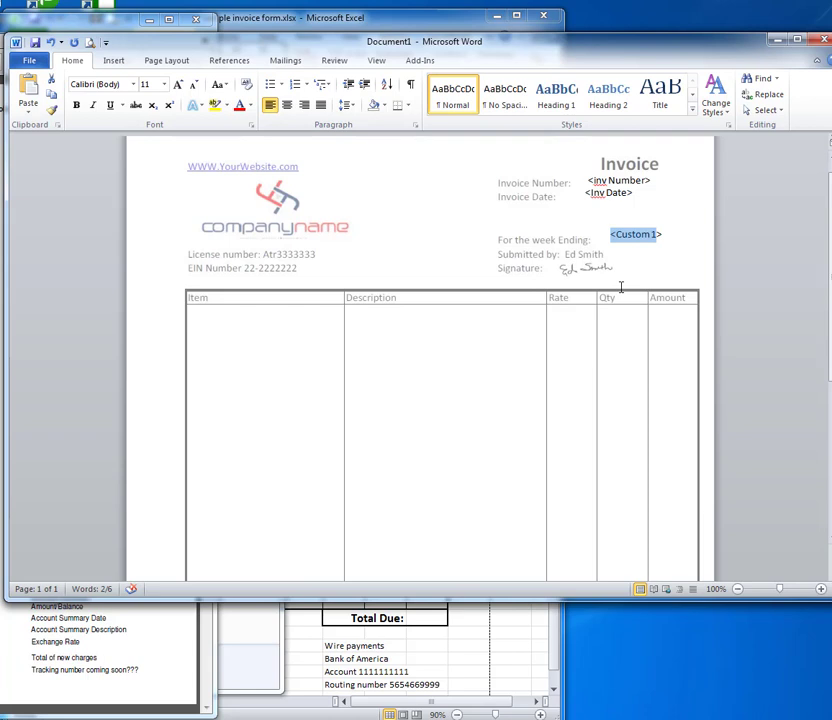
# Check the line spacing options of the paragraph beside the logo, leaving them unchanged.
pyautogui.click(230, 210)
pyautogui.keyDown('shift'); pyautogui.click(427, 236); pyautogui.keyUp('shift')
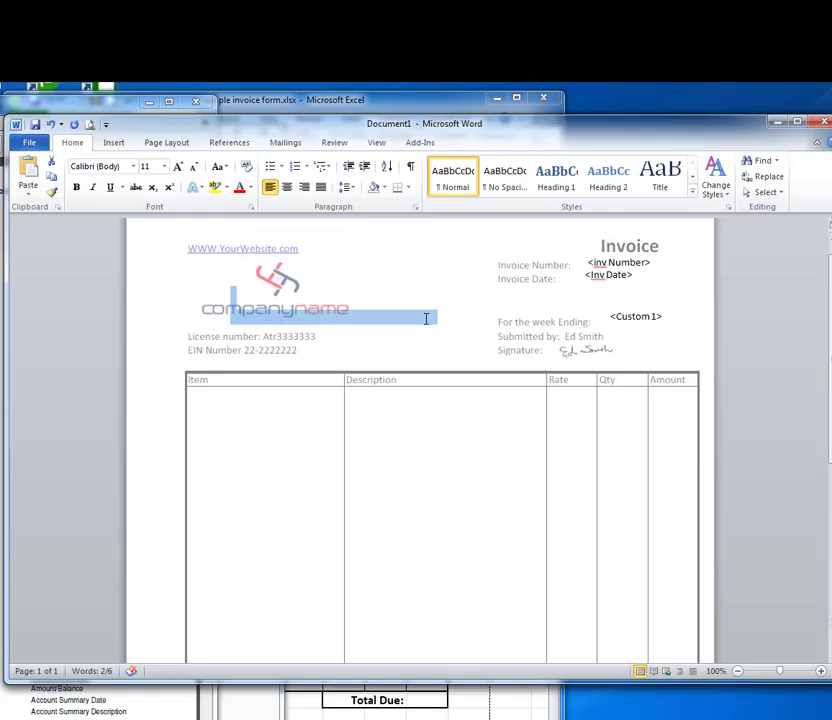
pyautogui.click(268, 187)
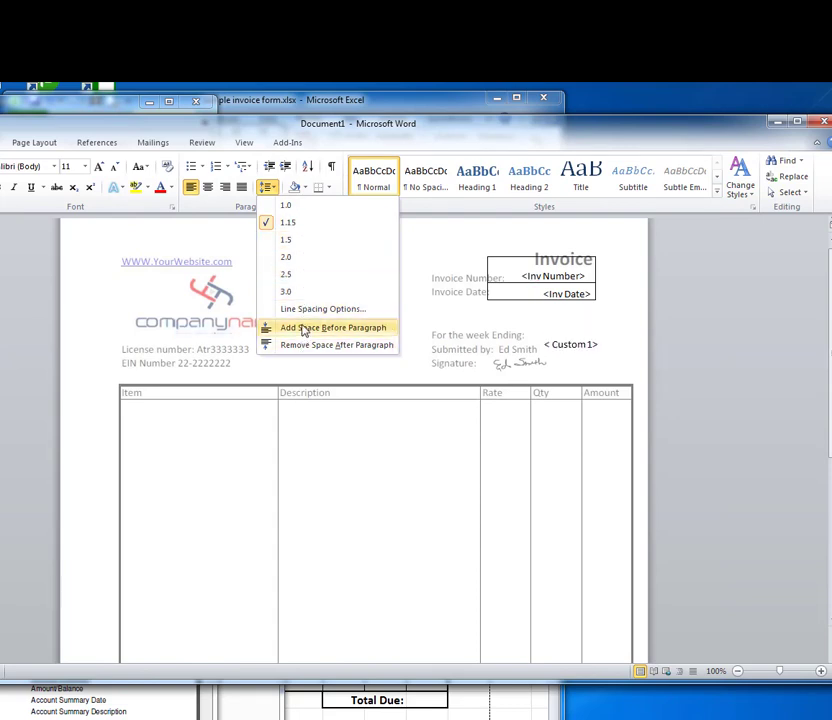
pyautogui.click(310, 309)
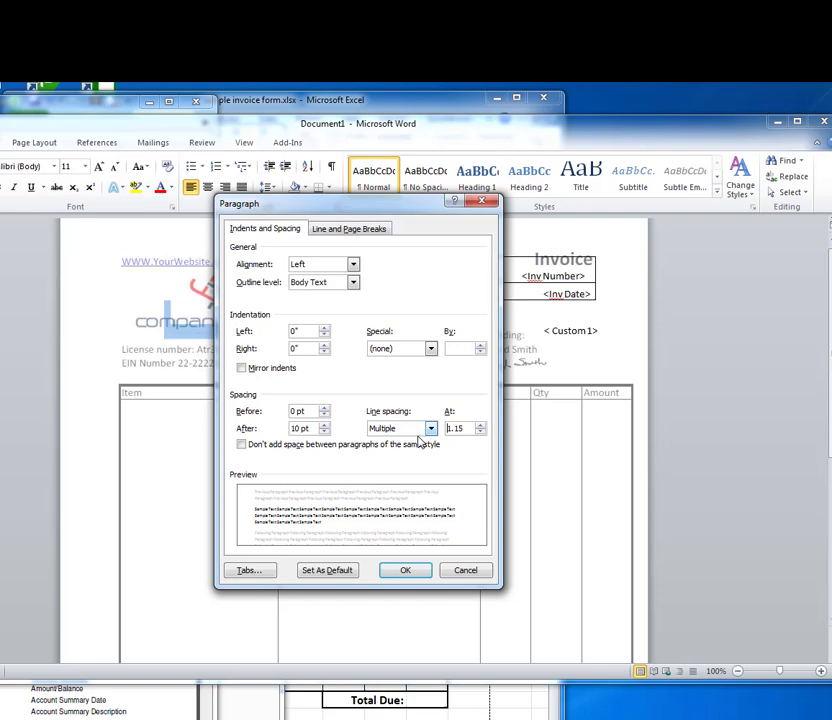
pyautogui.click(406, 573)
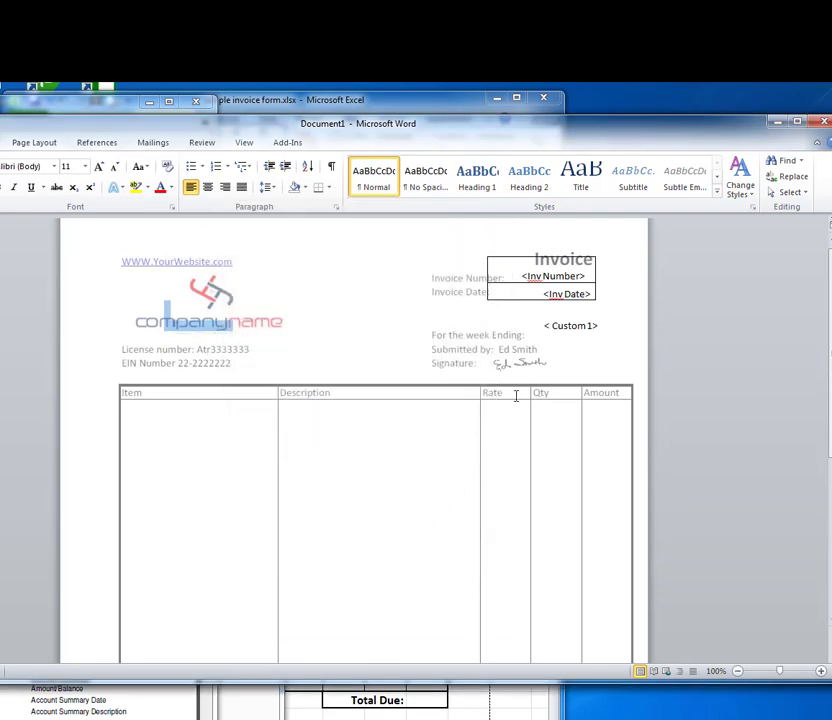
# Pull <Custom 1> onto the For the week Ending line and tab it clear of the label.
pyautogui.click(394, 335)
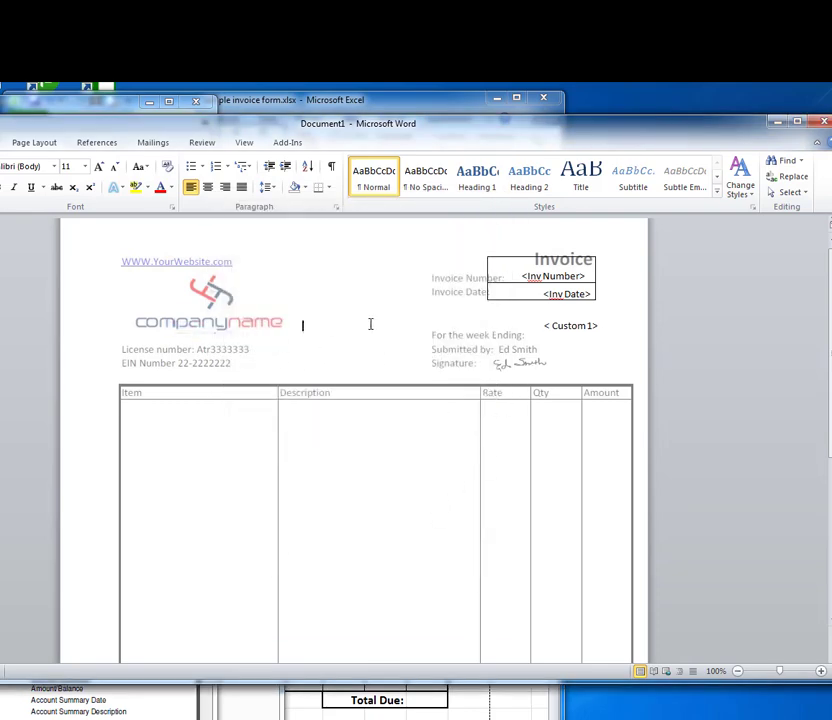
pyautogui.hotkey('ctrl', 'l')
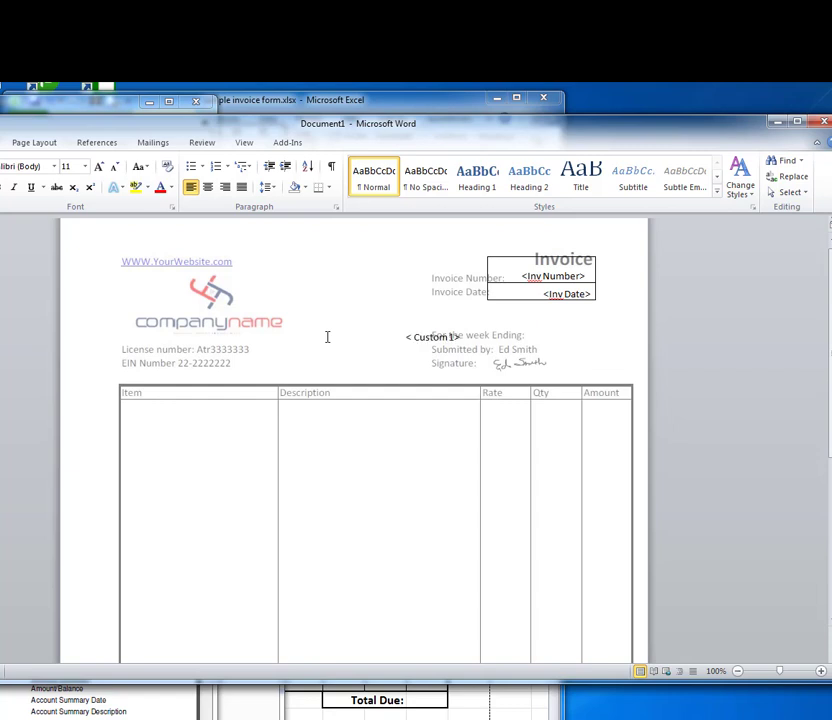
pyautogui.press('Tab')
pyautogui.moveTo(429, 336)
pyautogui.mouseDown()
pyautogui.moveTo(431, 347)
pyautogui.moveTo(425, 336)
pyautogui.mouseUp()
pyautogui.press('Tab')
pyautogui.press('Tab')
pyautogui.press('Tab')
# Delete the stray < character in the Item area and insert a new table there.
pyautogui.scroll(-1, 126, 414)
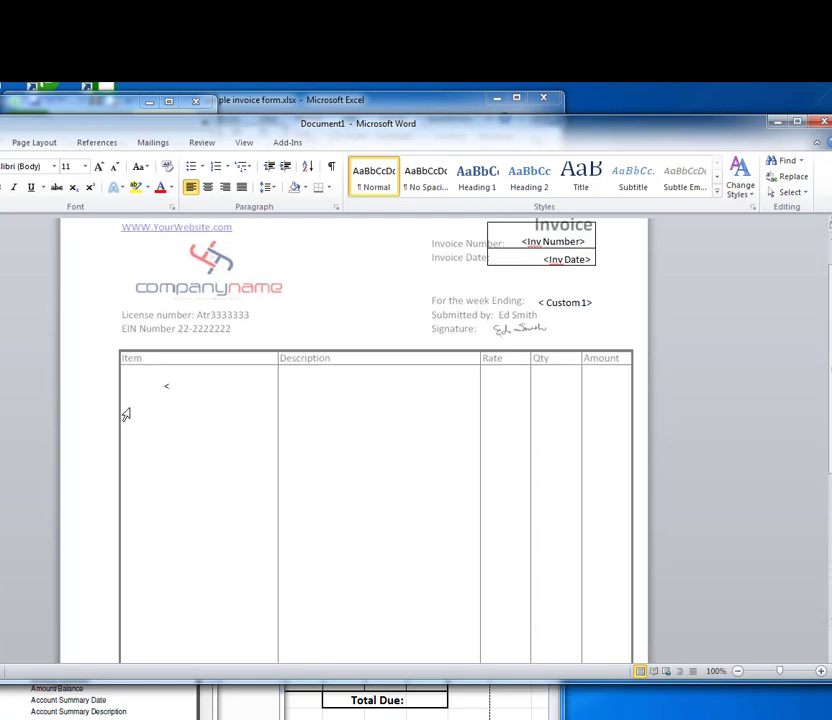
pyautogui.click(115, 384)
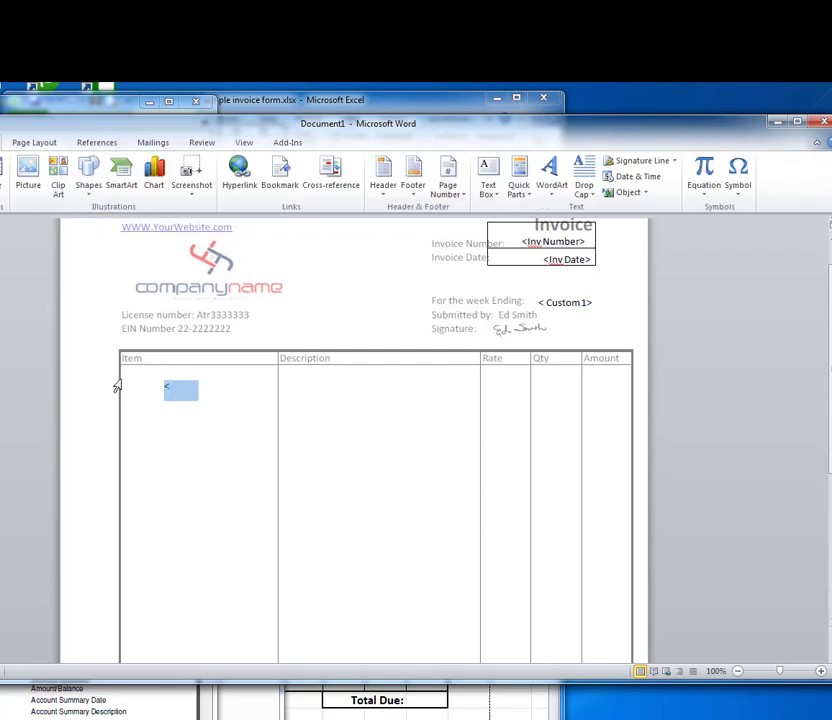
pyautogui.press('Delete')
pyautogui.click(4, 178)
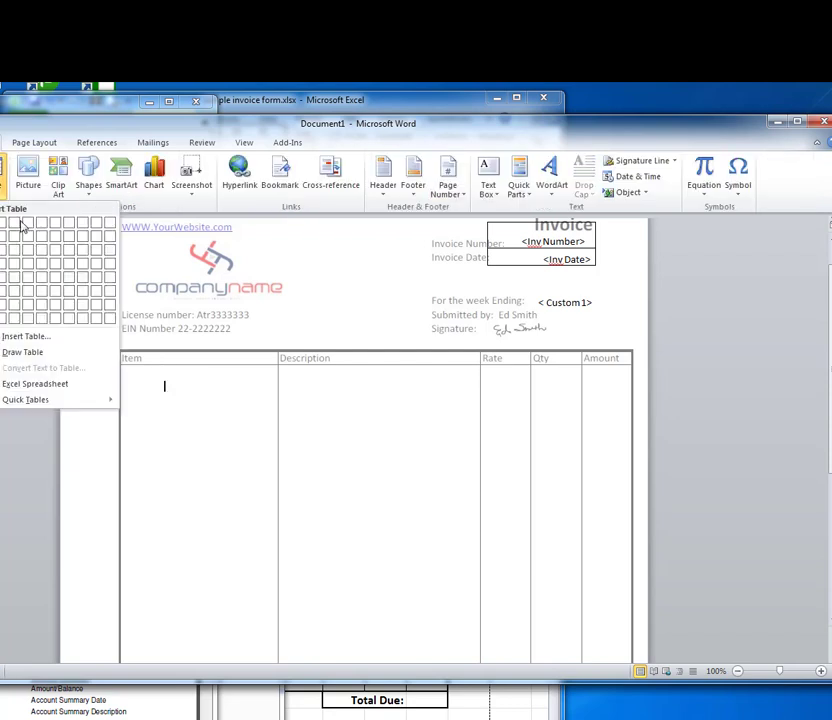
pyautogui.click(48, 319)
# Insert extra rows below the selected cells of the table's first column.
pyautogui.moveTo(167, 362); pyautogui.dragTo(174, 385)
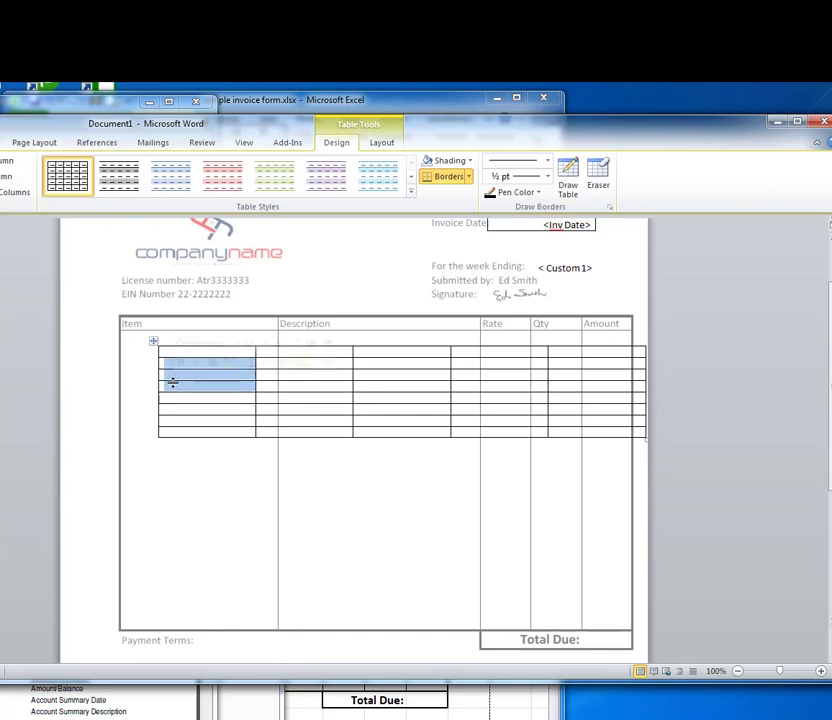
pyautogui.rightClick(172, 382)
pyautogui.moveTo(230, 461)
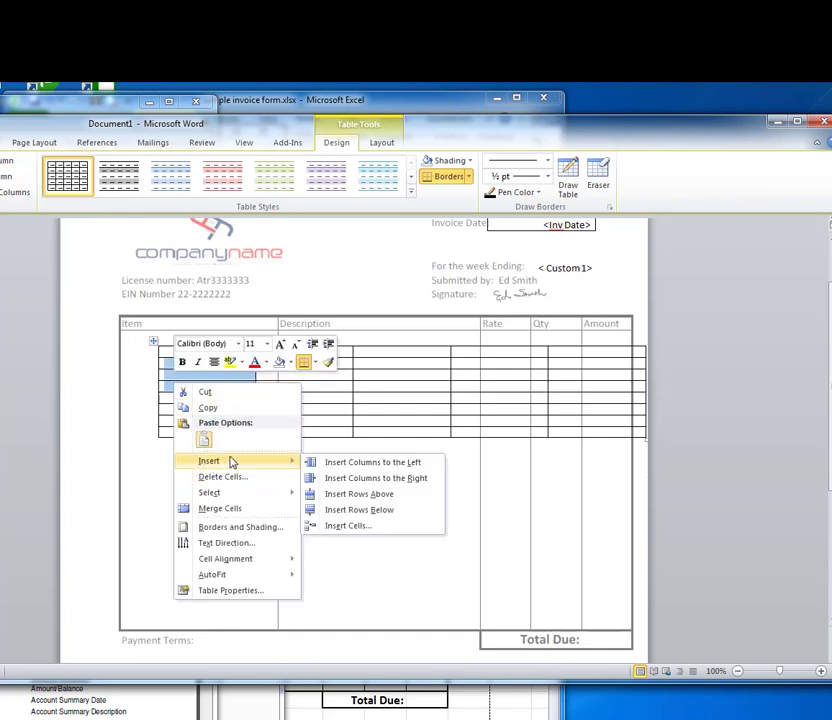
pyautogui.click(357, 509)
# Line the table's columns up under Item, Description, Qty and Amount, and lower its bottom border.
pyautogui.click(167, 344)
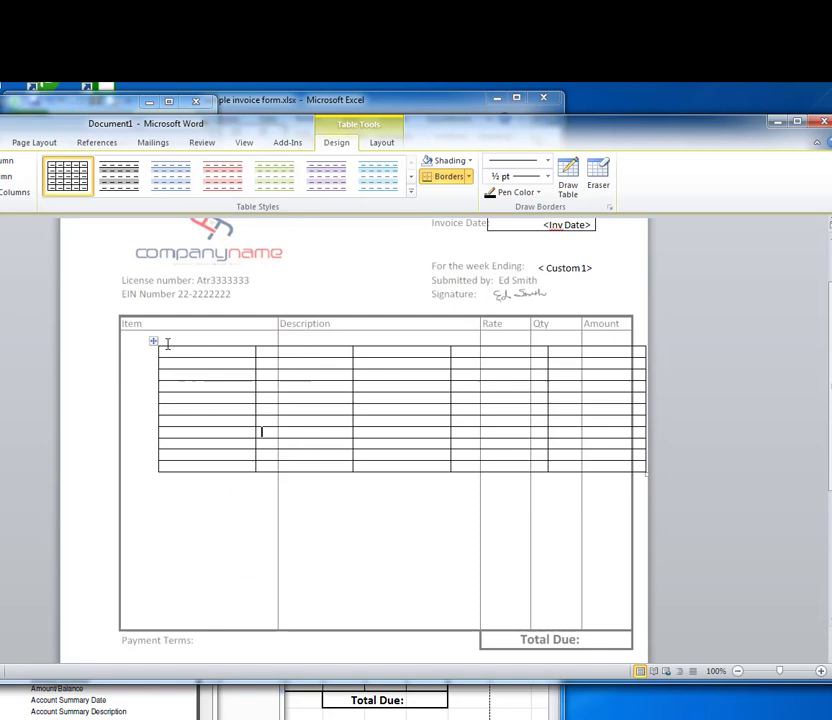
pyautogui.moveTo(158, 340); pyautogui.dragTo(114, 369)
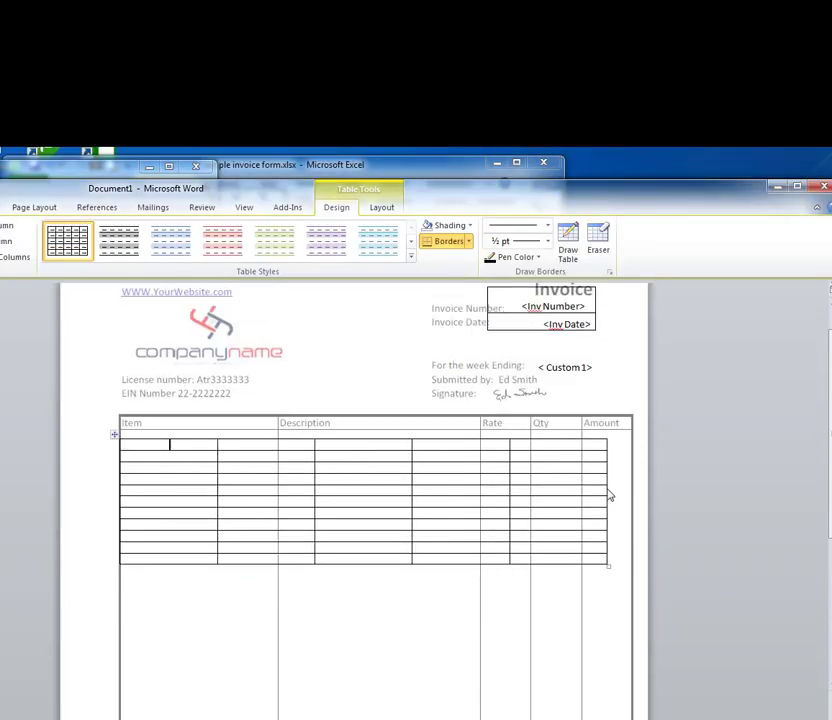
pyautogui.moveTo(609, 498); pyautogui.dragTo(627, 499)
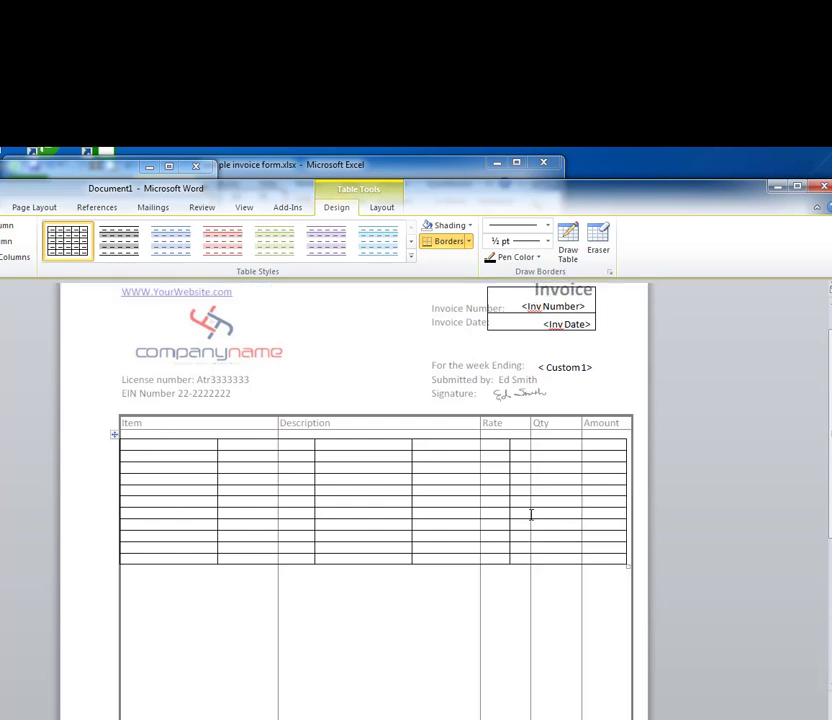
pyautogui.moveTo(510, 513); pyautogui.dragTo(531, 504)
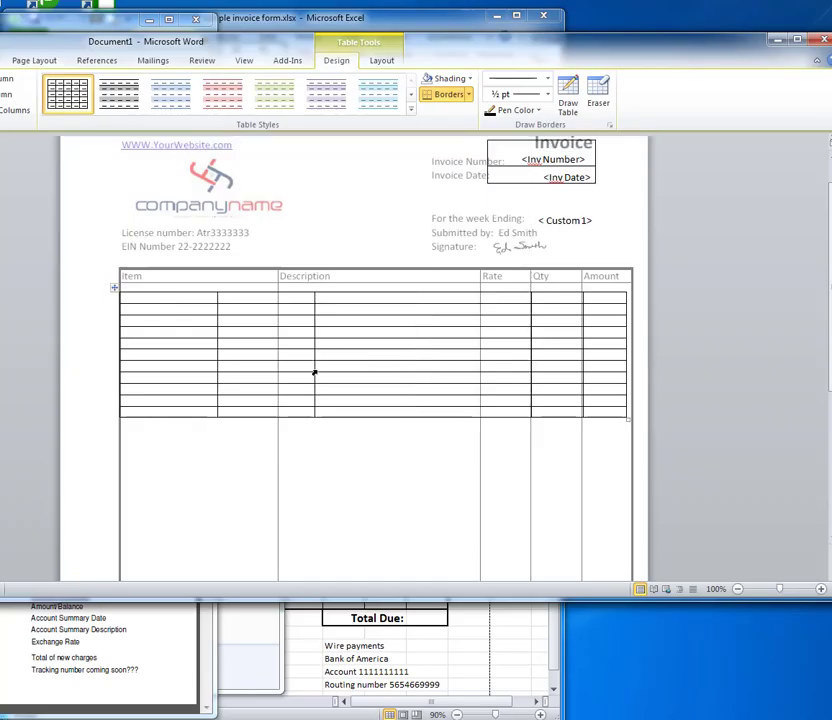
pyautogui.moveTo(314, 367)
pyautogui.mouseDown()
pyautogui.moveTo(217, 357)
pyautogui.moveTo(280, 352)
pyautogui.mouseUp()
pyautogui.moveTo(170, 297); pyautogui.dragTo(167, 520)
pyautogui.press('Left')
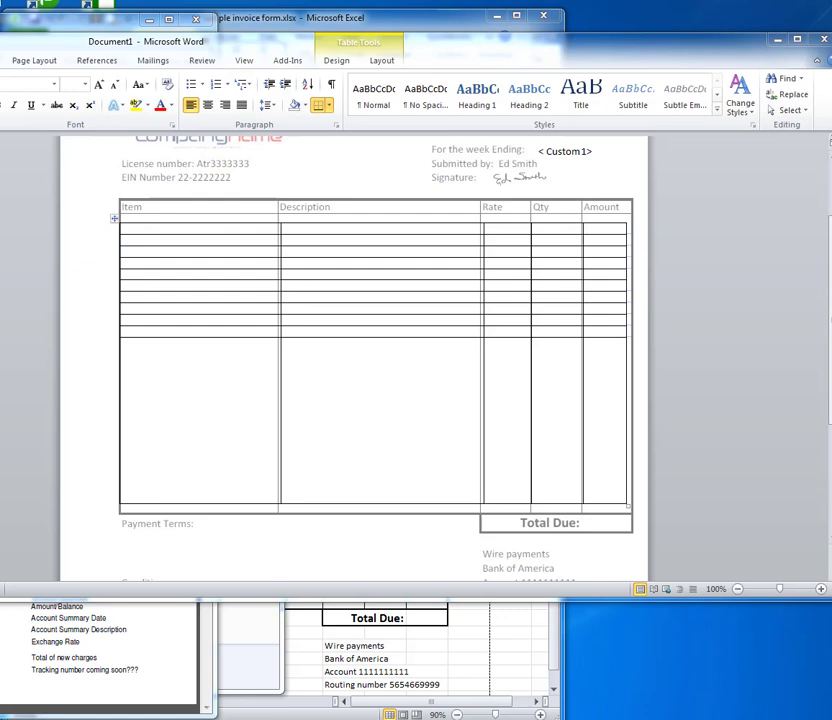
# Distribute the table rows evenly, centre the cell contents and shift the Qty/Amount border left.
pyautogui.click(114, 221)
pyautogui.rightClick(114, 221)
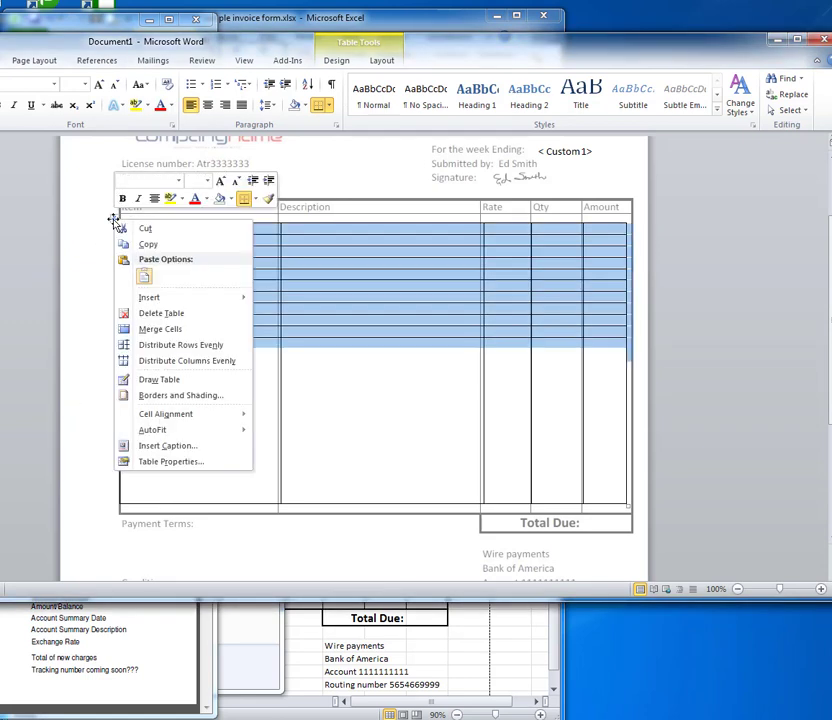
pyautogui.click(175, 344)
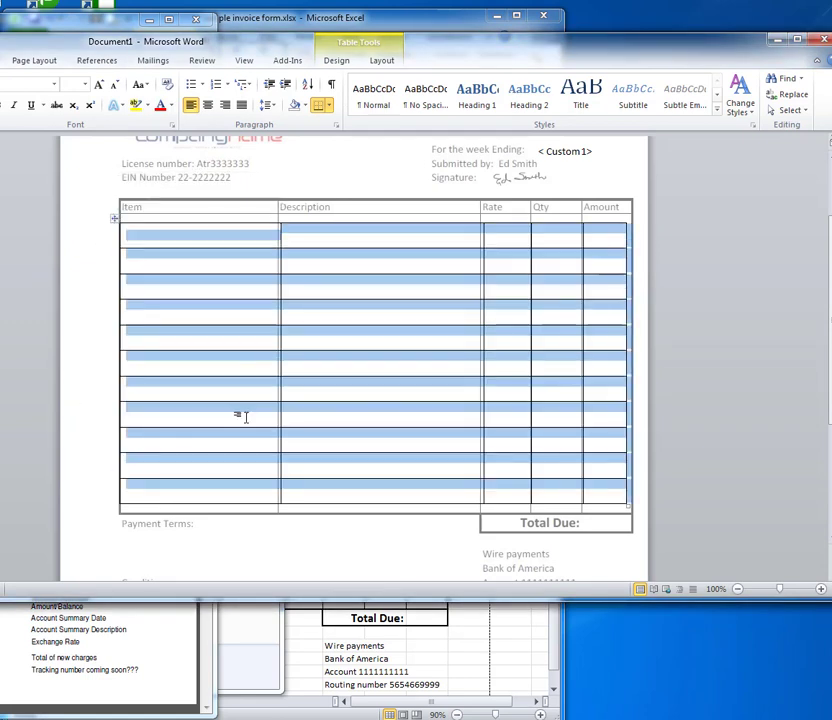
pyautogui.rightClick(251, 240)
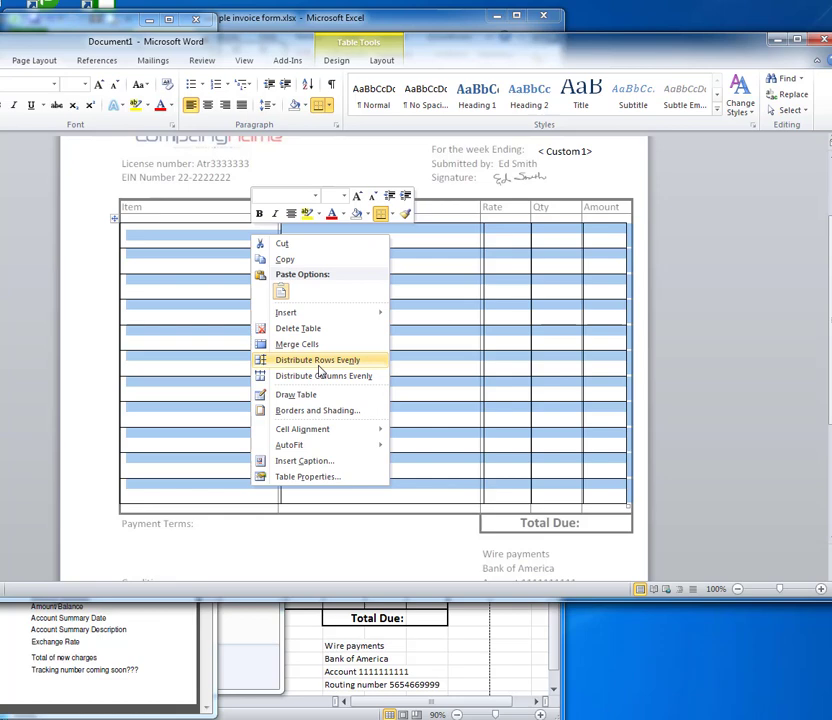
pyautogui.moveTo(332, 438)
pyautogui.click(411, 445)
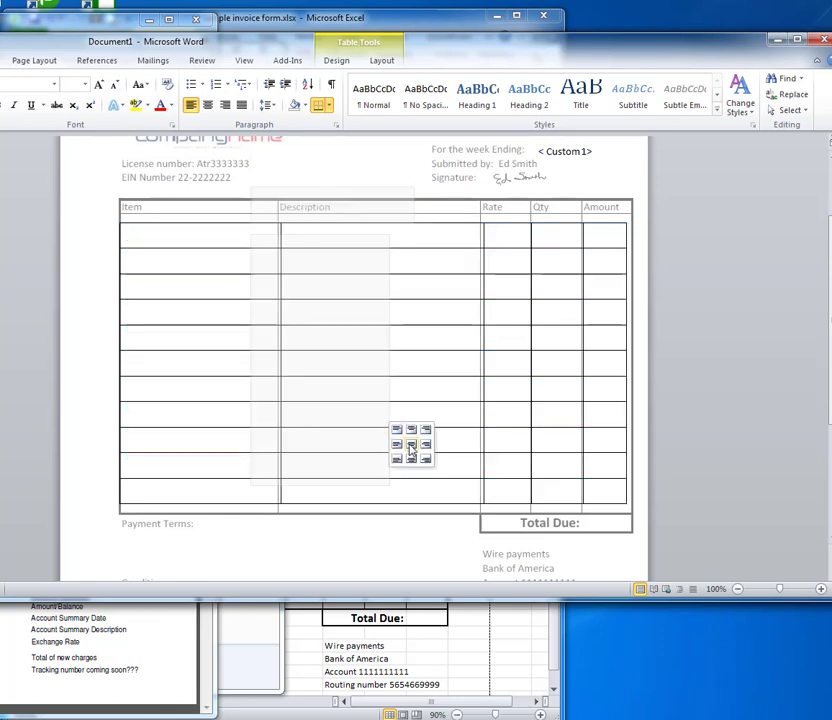
pyautogui.moveTo(581, 238); pyautogui.dragTo(185, 241)
# Set the first row's borders to None and type <Item> in its first cell.
pyautogui.rightClick(185, 241)
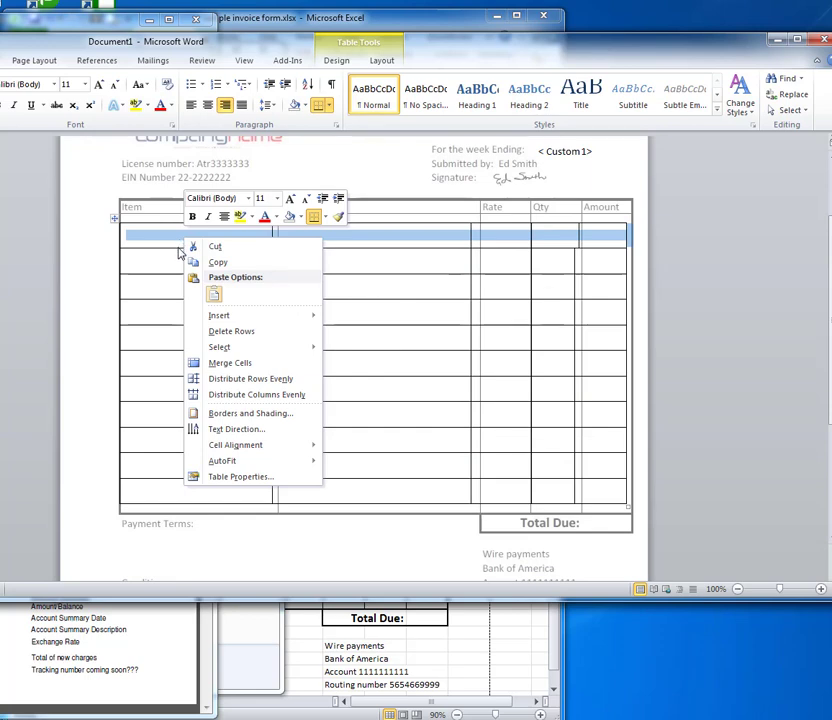
pyautogui.click(240, 414)
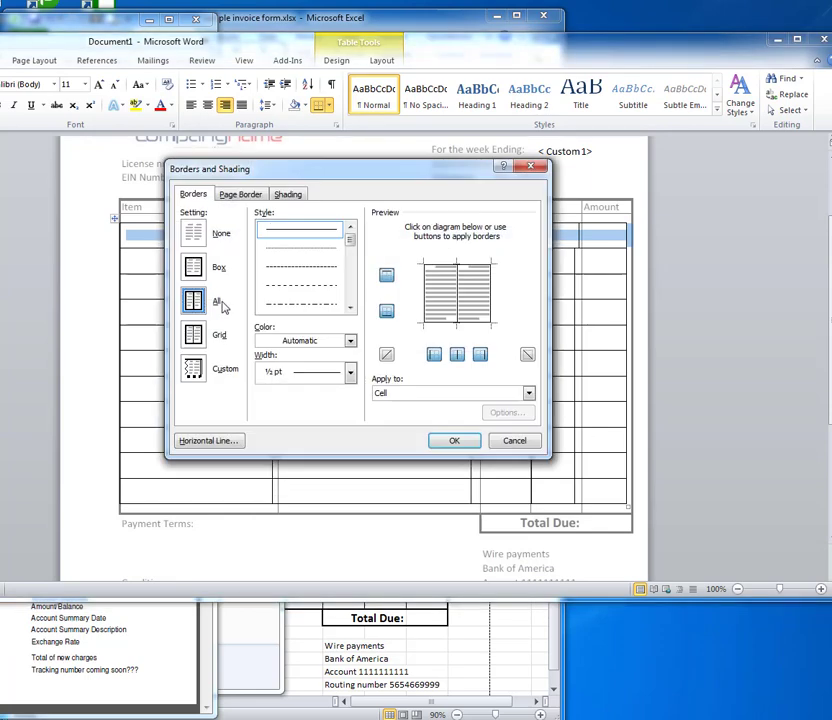
pyautogui.click(212, 237)
pyautogui.click(454, 440)
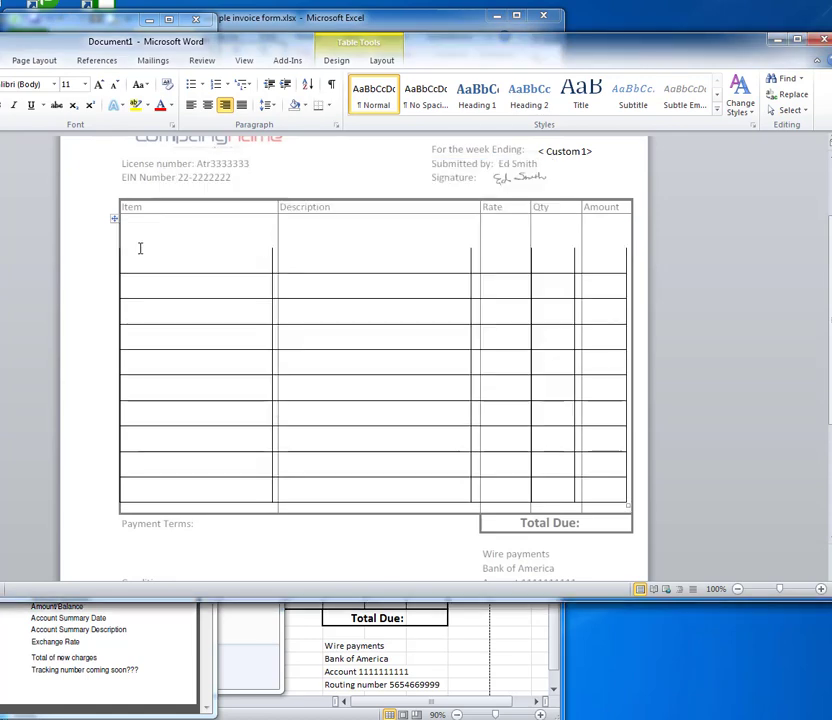
pyautogui.write('<Item>')
pyautogui.press('Tab')
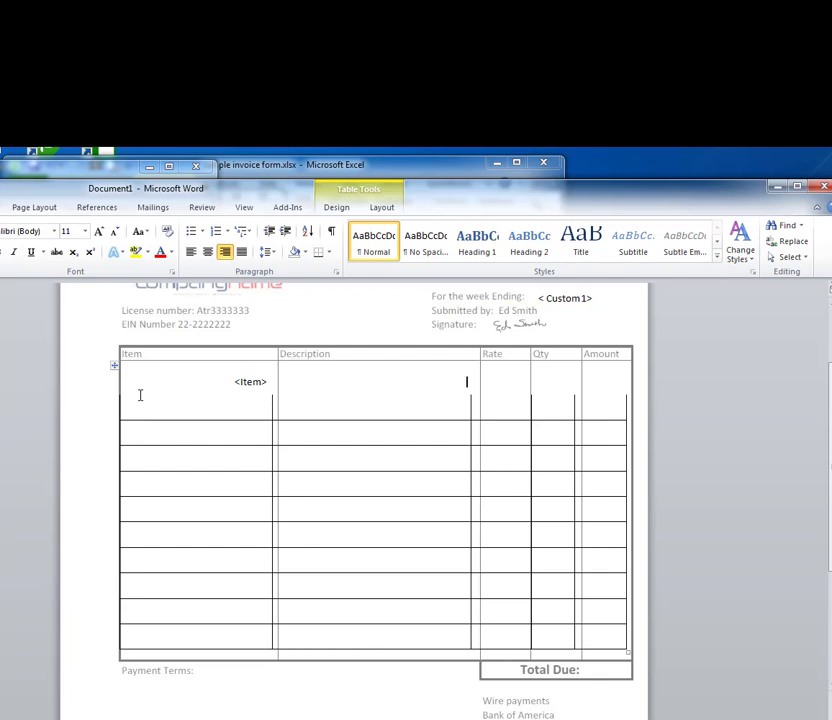
# Fill the first row with Description, <Rate>, <Qty> and < Amt> placeholders, then select the whole table.
pyautogui.write('Description')
pyautogui.press('Tab')
pyautogui.write('<Rate>')
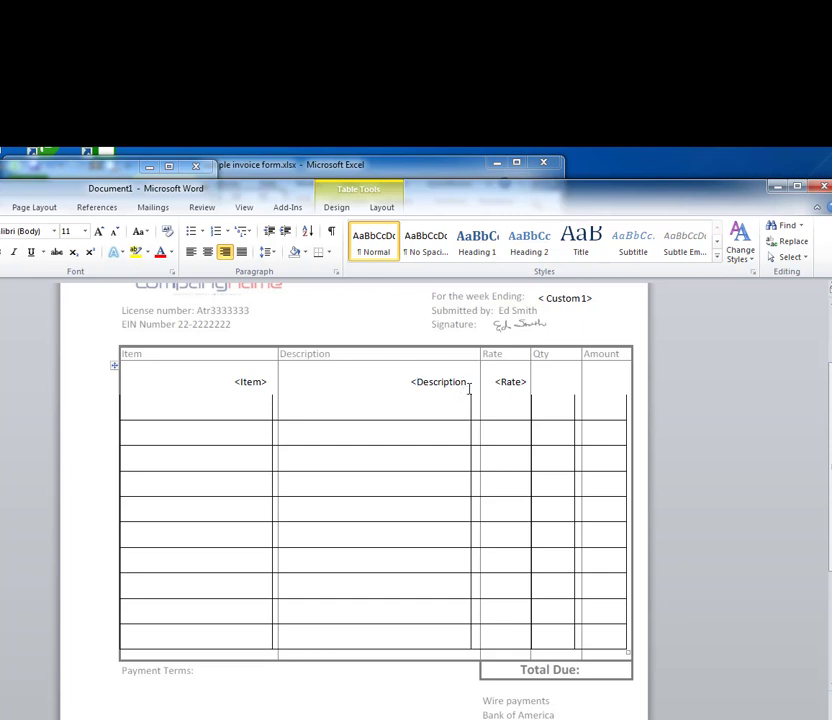
pyautogui.write('>')
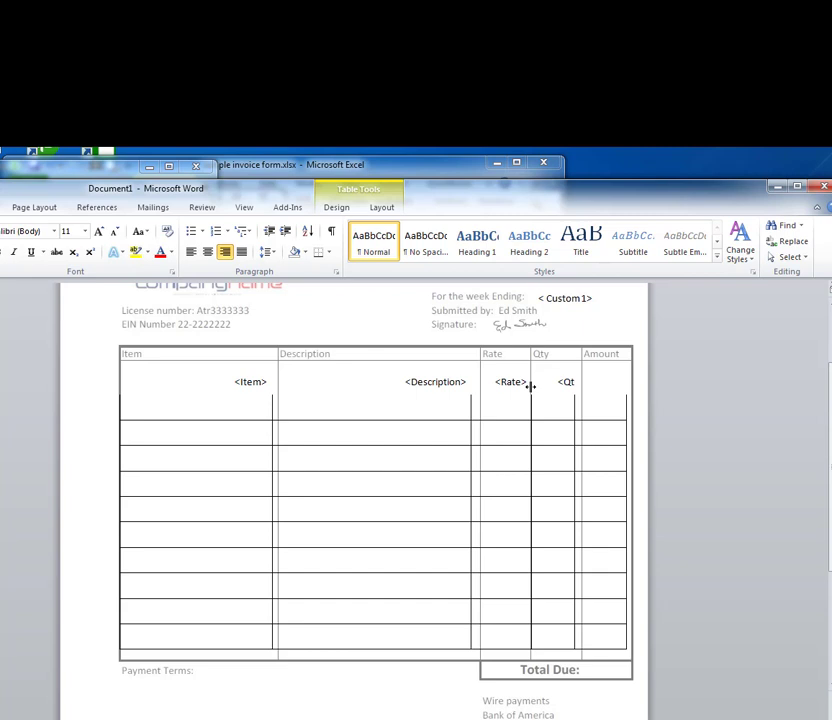
pyautogui.write('<Qty>')
pyautogui.write('<')
pyautogui.write('Line Amt>')
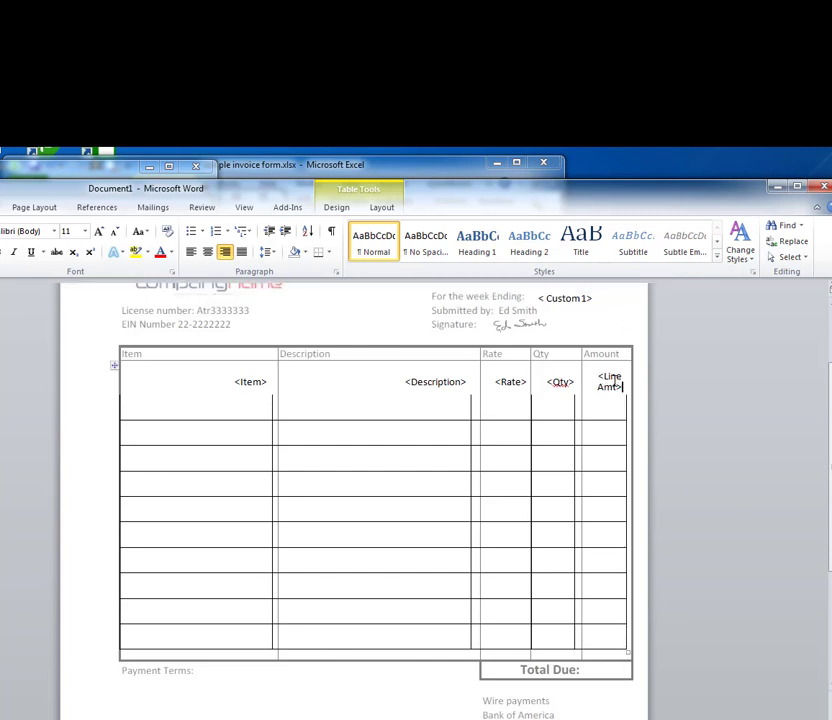
pyautogui.press('Delete')
pyautogui.press('Delete')
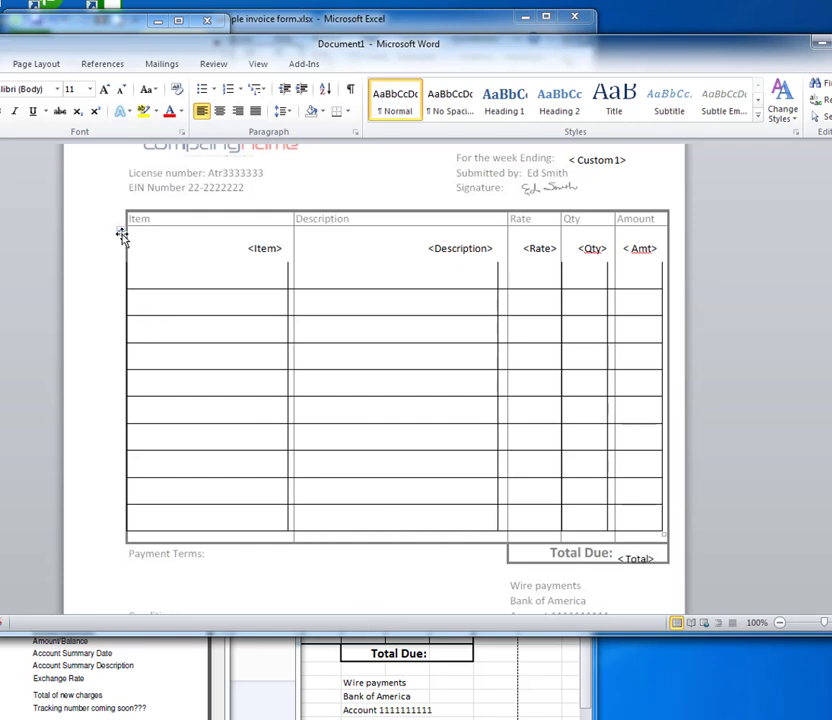
pyautogui.click(120, 232)
pyautogui.rightClick(121, 232)
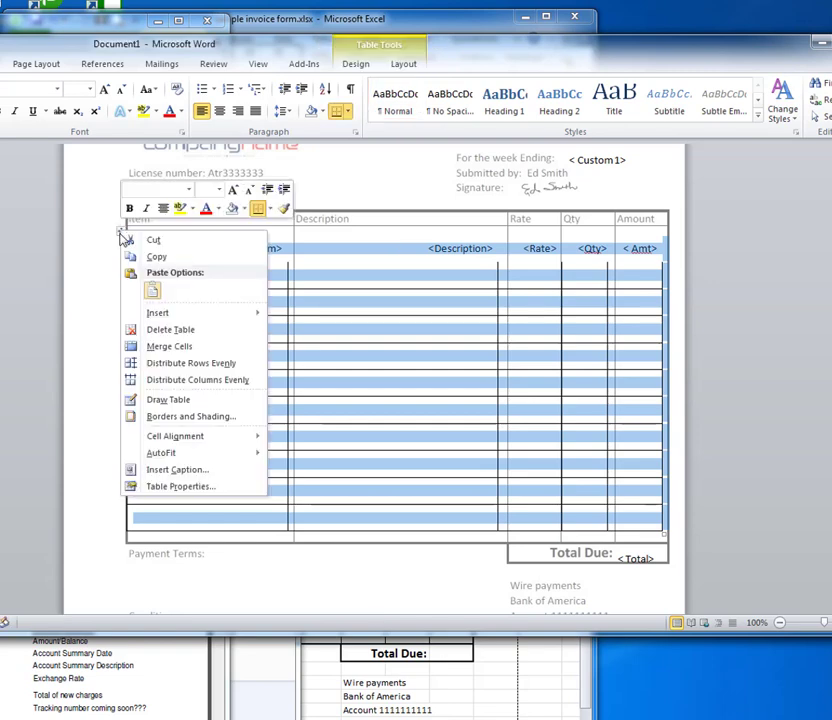
# Remove the item table's row borders and add <Terms> after 'Payment Terms:'.
pyautogui.click(204, 417)
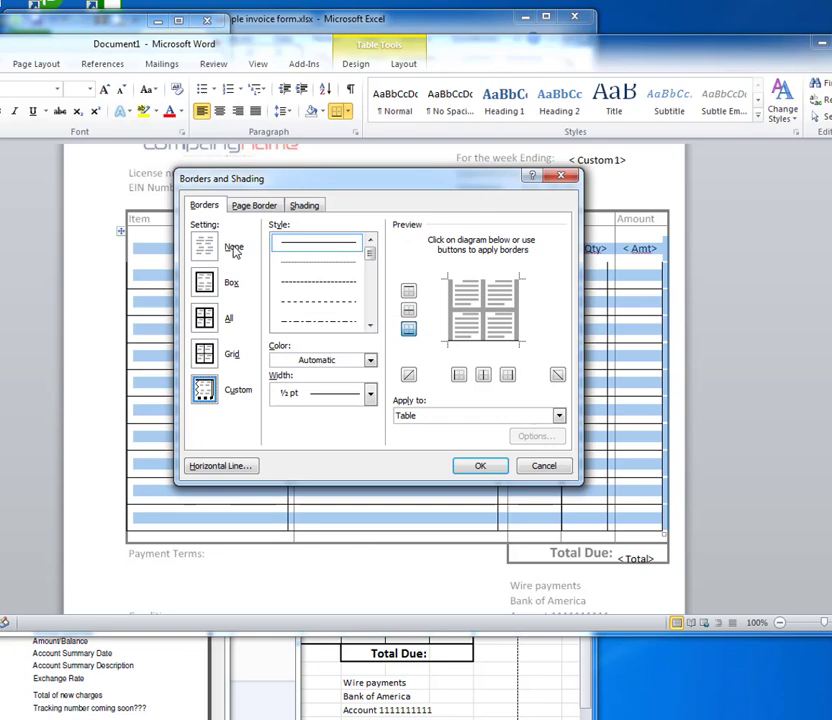
pyautogui.click(479, 466)
pyautogui.click(462, 565)
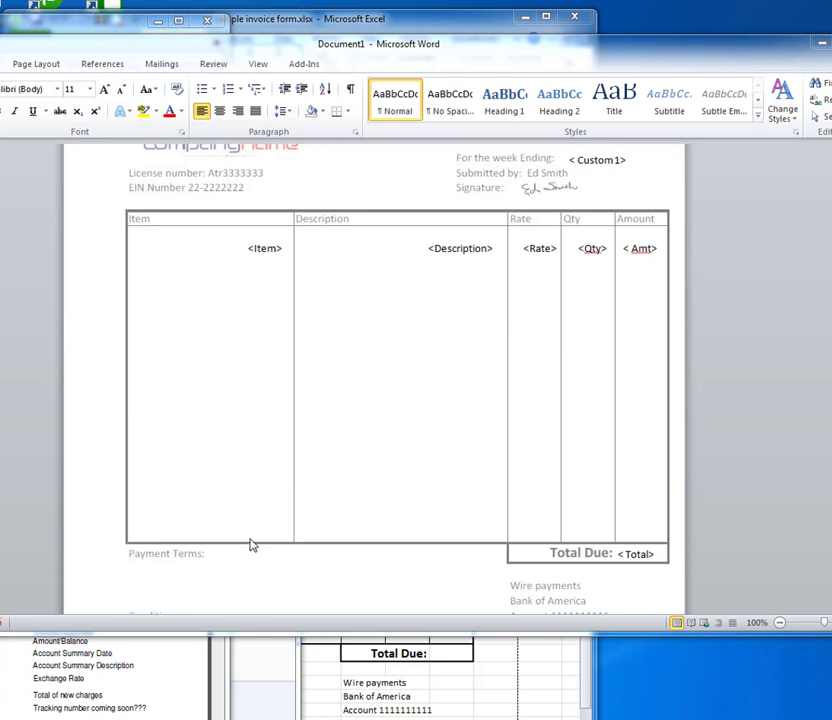
pyautogui.click(219, 554)
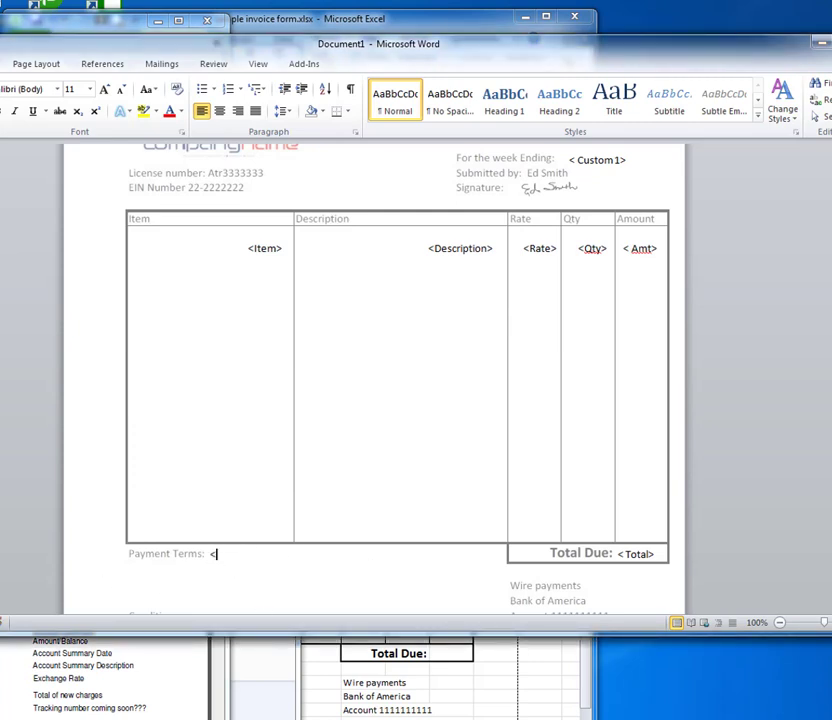
pyautogui.write('<Terms>')
# Save the document as 'Invoice 1 template.docx' and switch to the QuickBooks browser window.
pyautogui.hotkey('ctrl', 's')
pyautogui.click(37, 384)
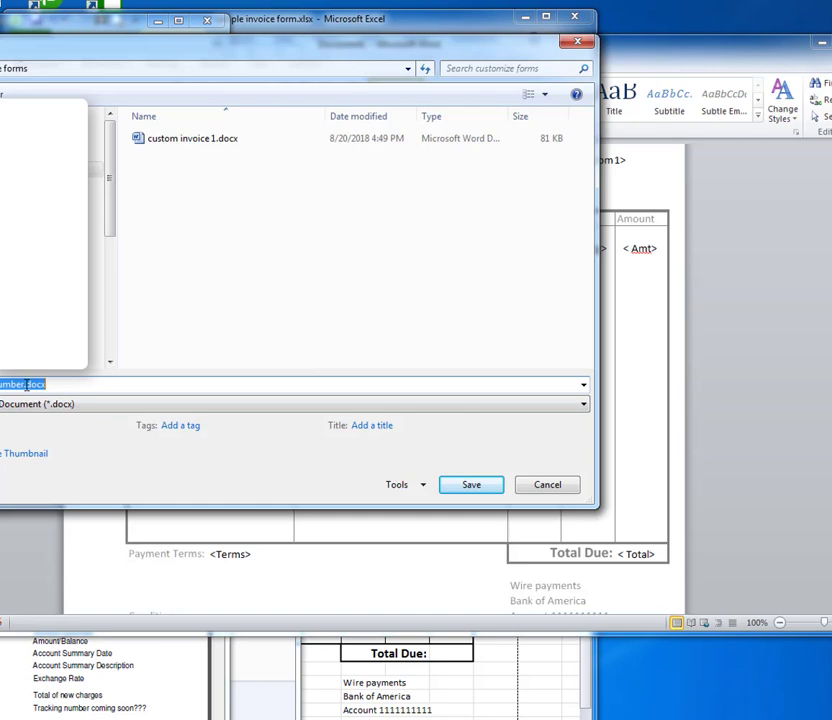
pyautogui.moveTo(24, 384); pyautogui.dragTo(10, 384)
pyautogui.press('BackSpace')
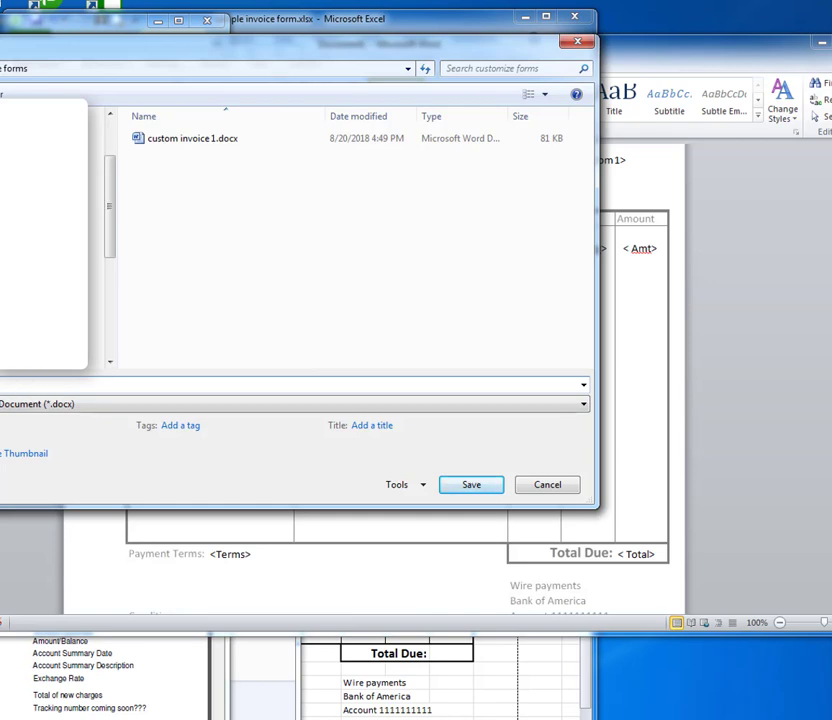
pyautogui.write('1 template')
pyautogui.click(466, 485)
pyautogui.hotkey('alt', 'Tab')
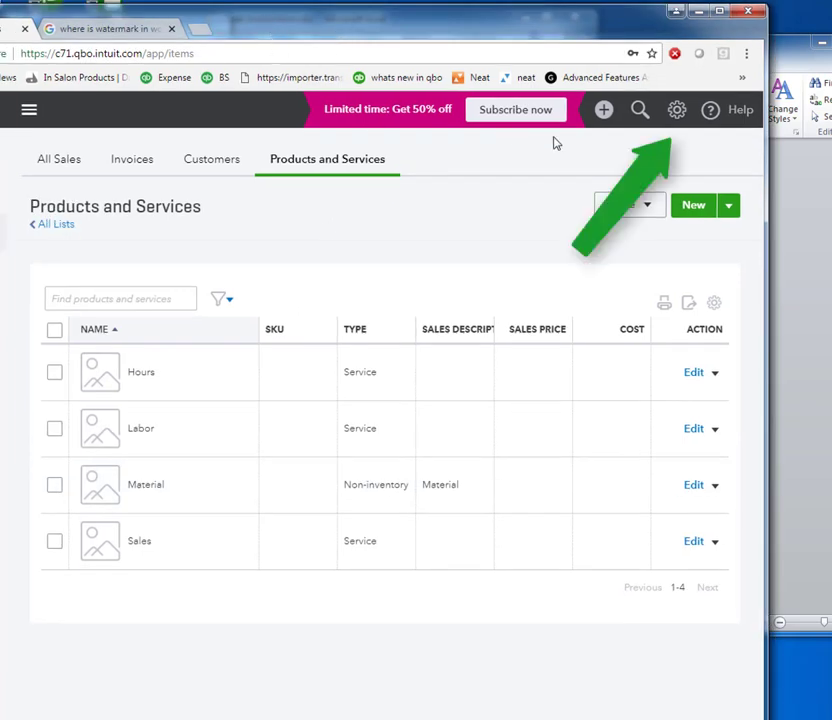
# In Sales form content, add a 'Week Ending' custom field, enable custom transaction numbers, and save.
pyautogui.click(676, 110)
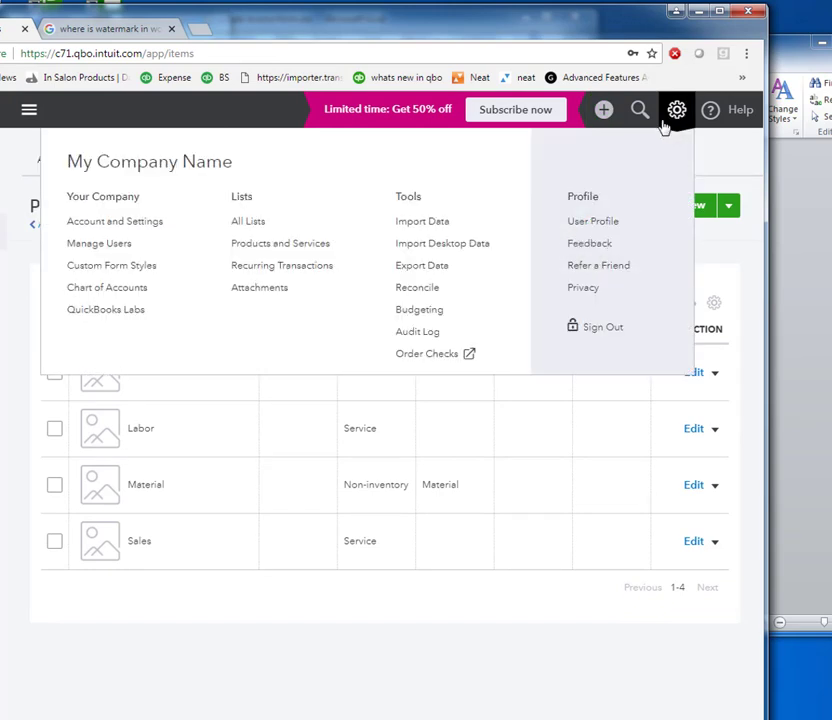
pyautogui.click(108, 234)
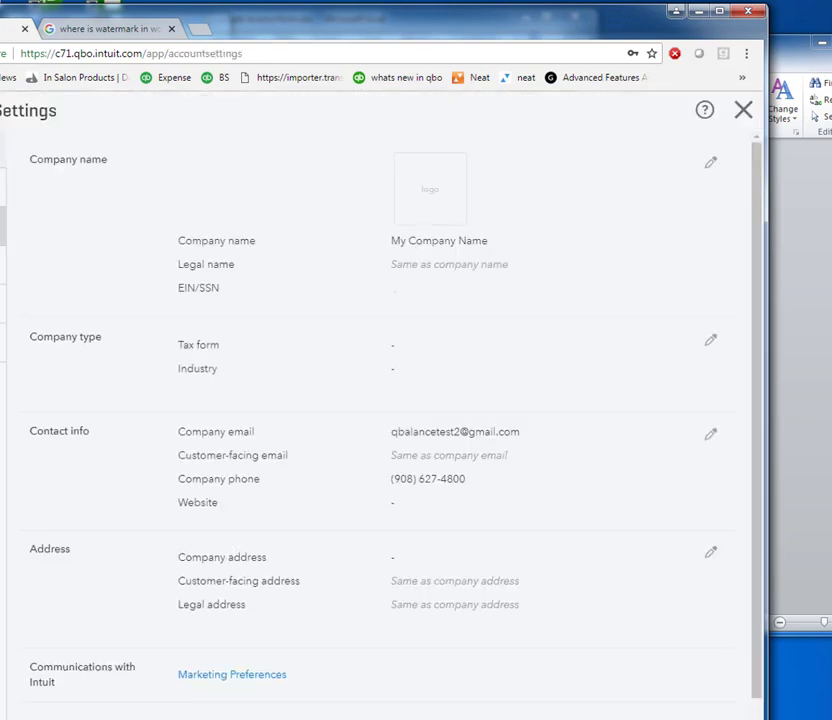
pyautogui.click(2, 265)
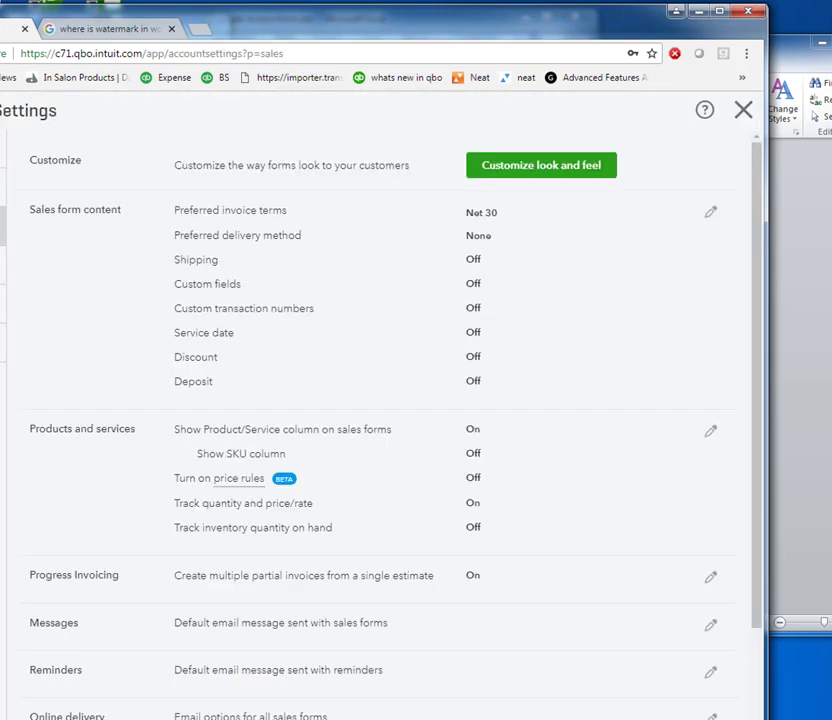
pyautogui.click(710, 216)
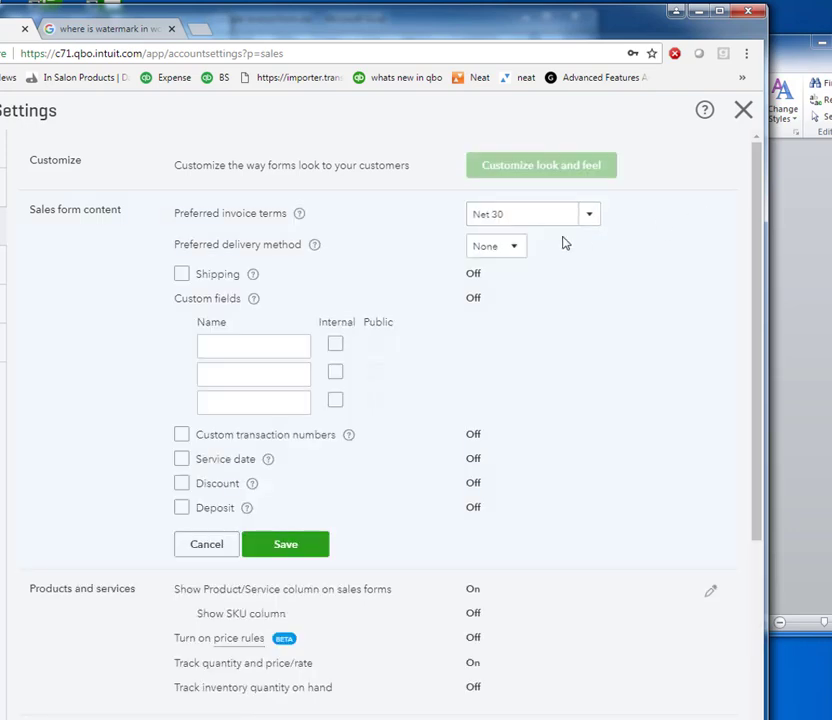
pyautogui.click(236, 344)
pyautogui.write('Week Ending')
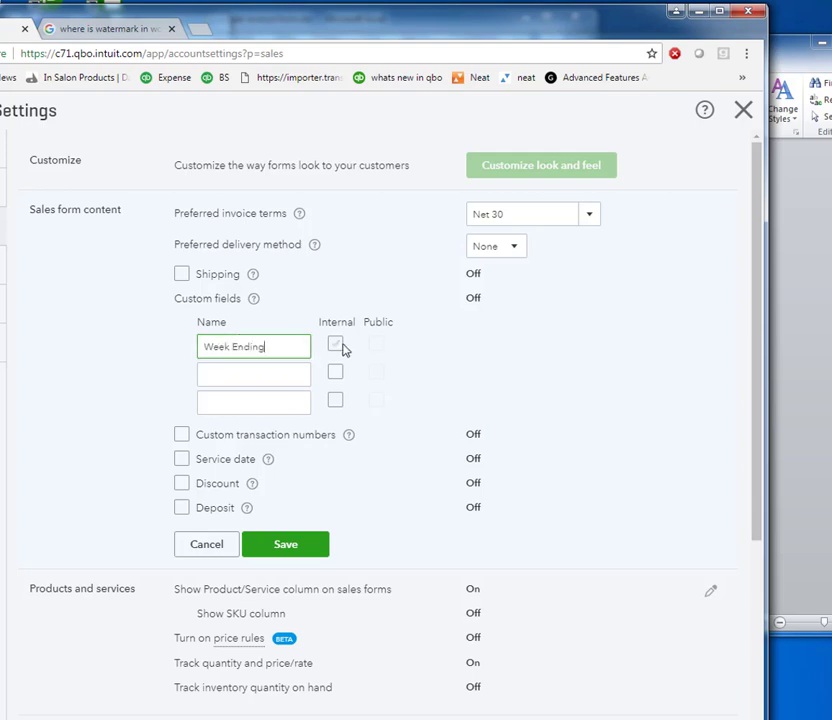
pyautogui.click(339, 345)
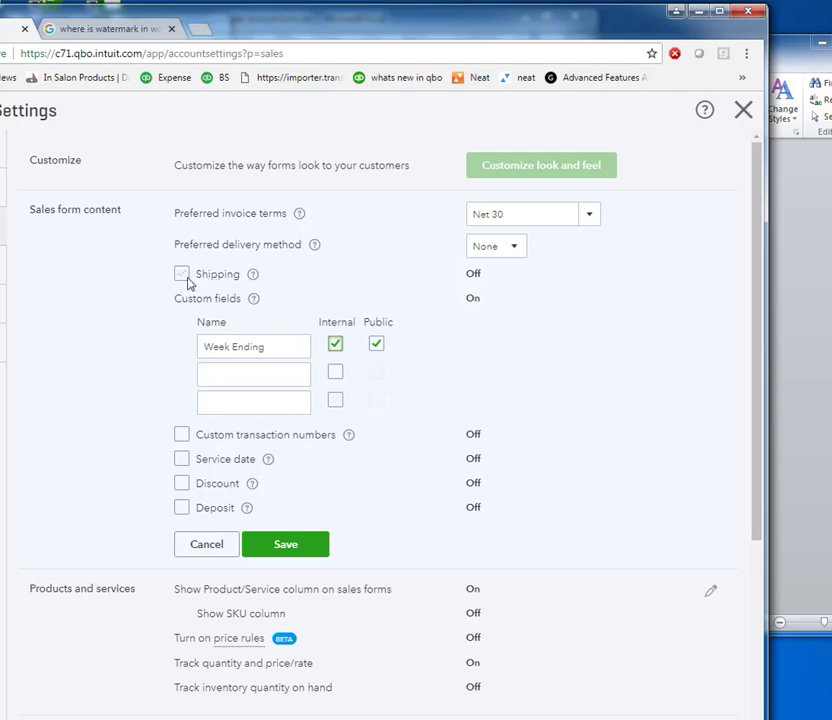
pyautogui.click(183, 436)
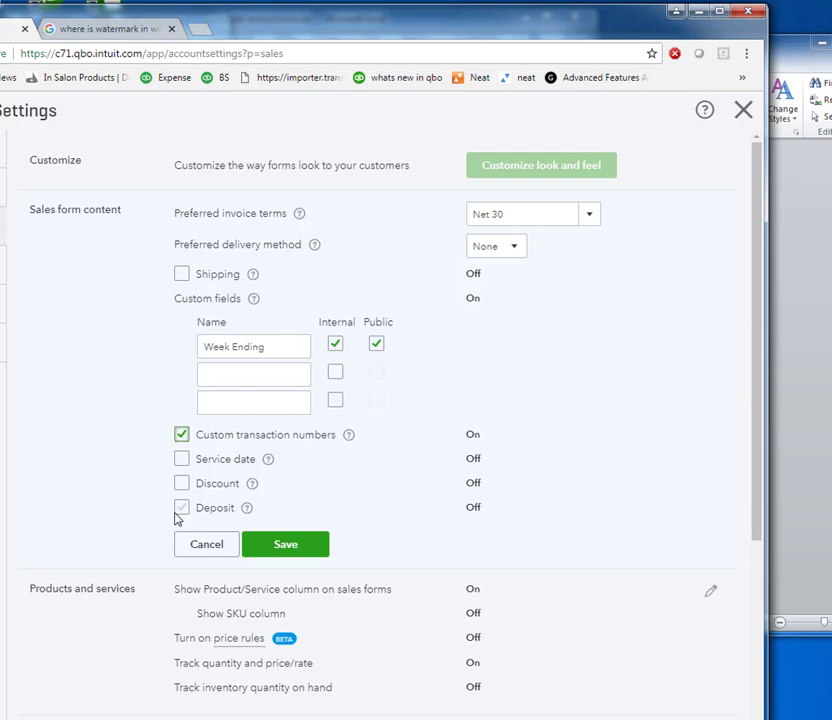
pyautogui.click(297, 548)
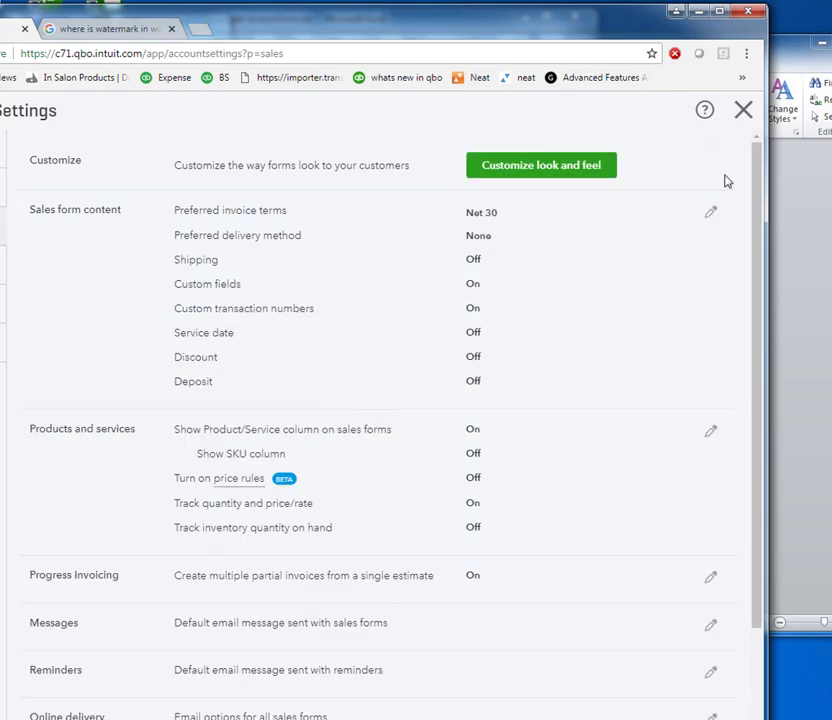
# Close Account and Settings and turn on Import Style in QuickBooks Labs.
pyautogui.click(743, 111)
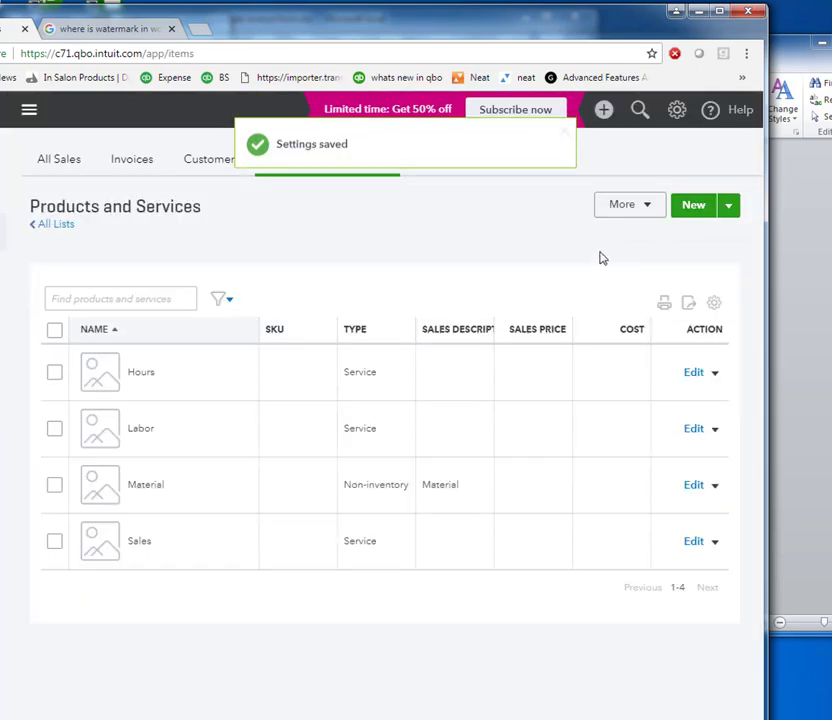
pyautogui.click(676, 112)
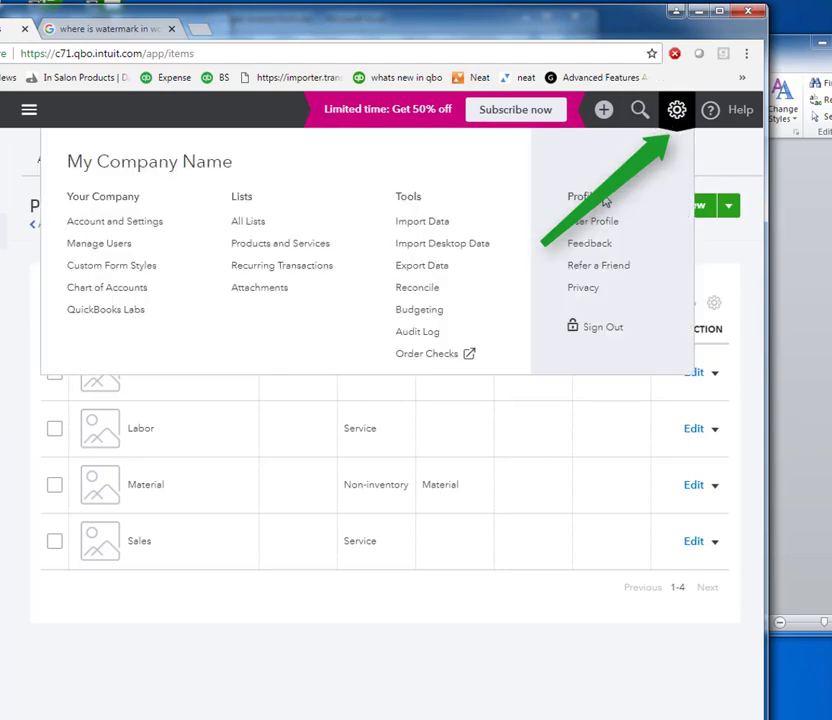
pyautogui.click(114, 313)
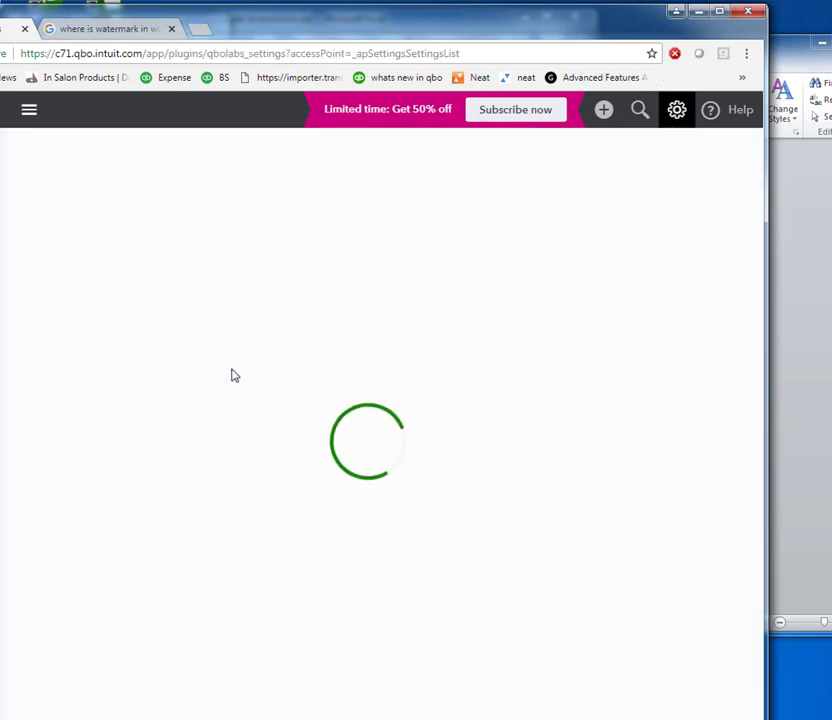
pyautogui.scroll(-1, 390, 376)
pyautogui.scroll(-1, 390, 376)
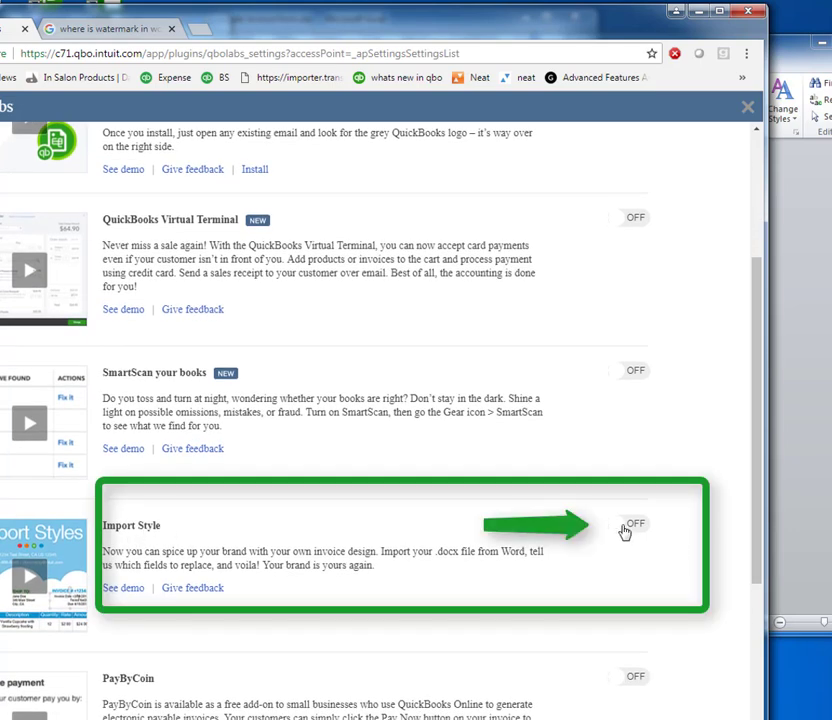
pyautogui.click(618, 528)
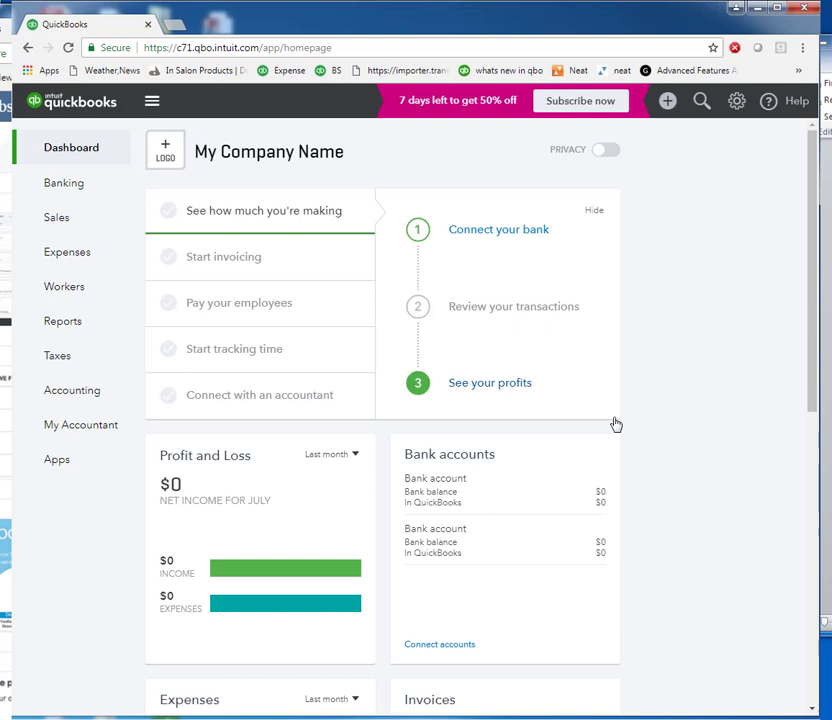
# Import 'Invoice 1 template.docx' as a new custom form style and go to Match Fields.
pyautogui.click(736, 102)
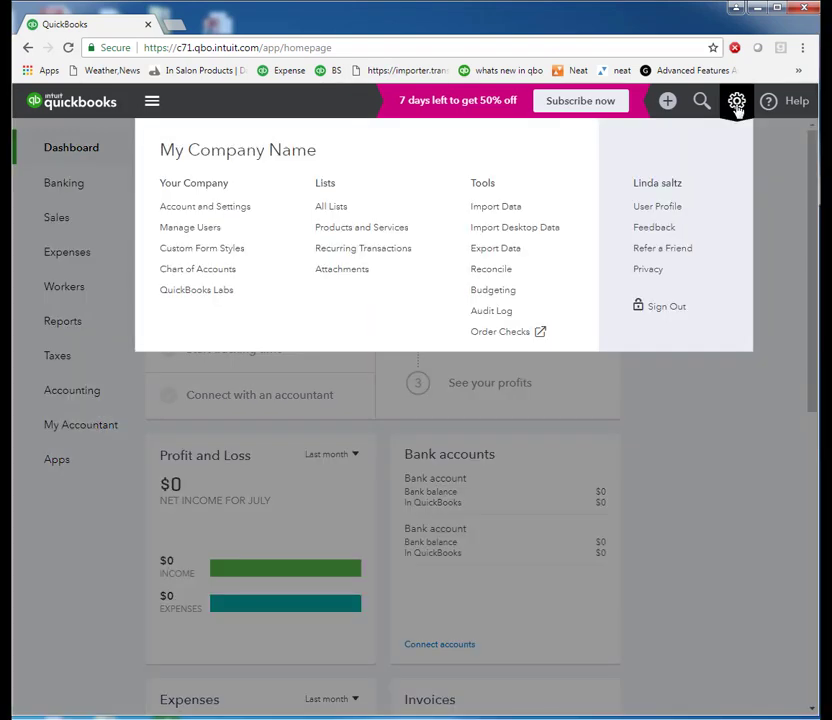
pyautogui.click(202, 250)
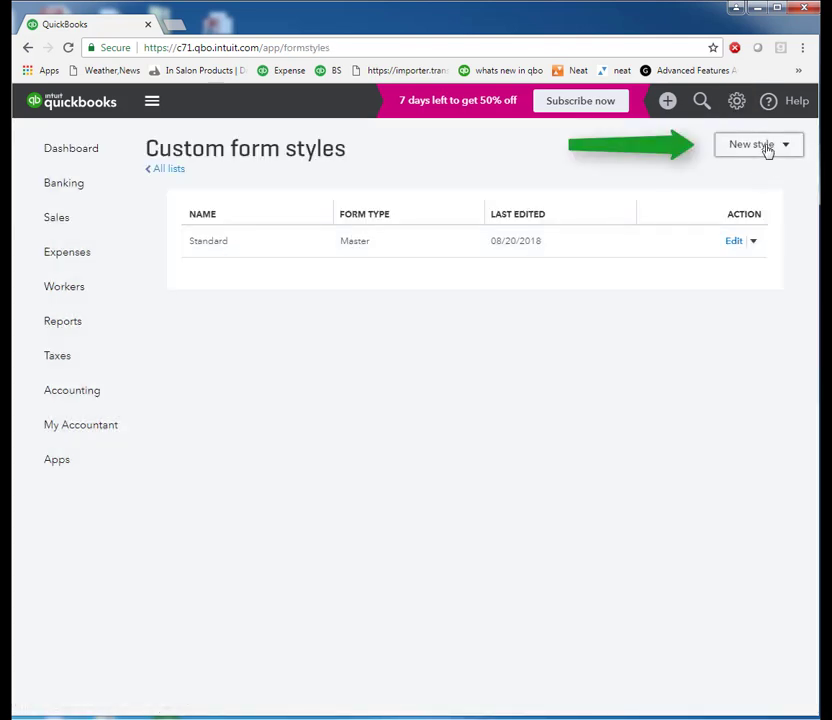
pyautogui.click(766, 150)
pyautogui.click(760, 182)
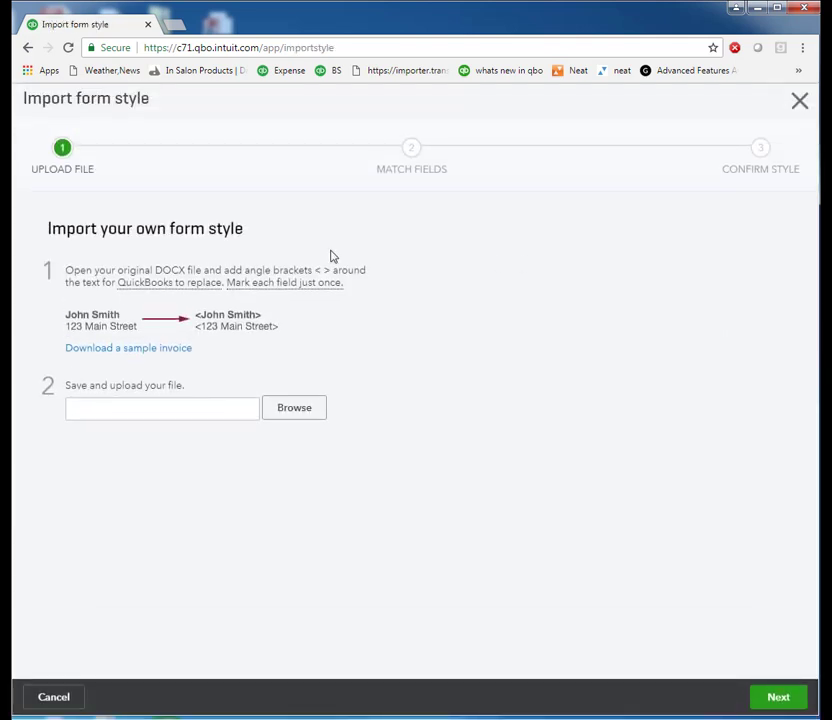
pyautogui.click(299, 412)
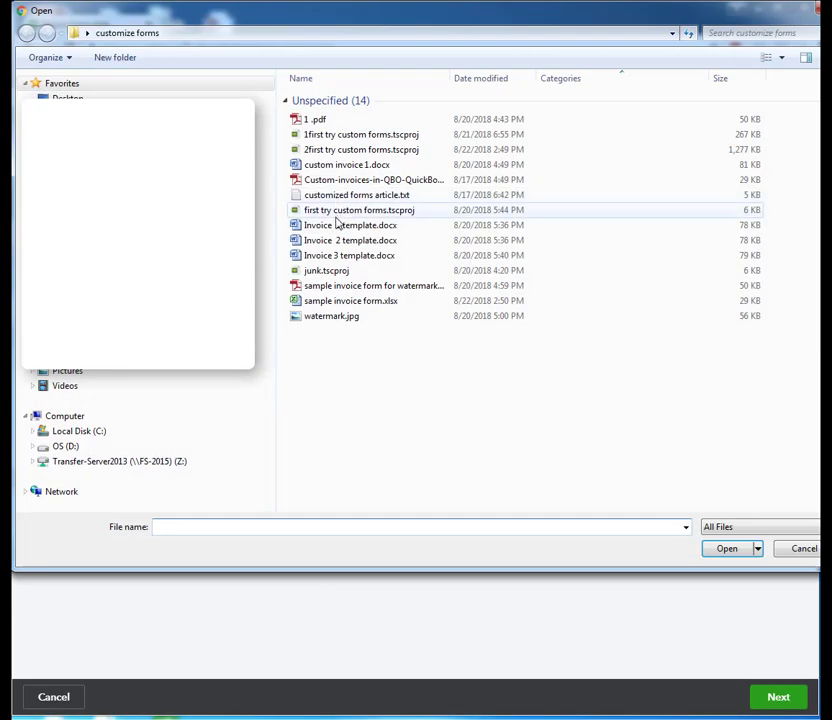
pyautogui.click(338, 224)
pyautogui.click(728, 549)
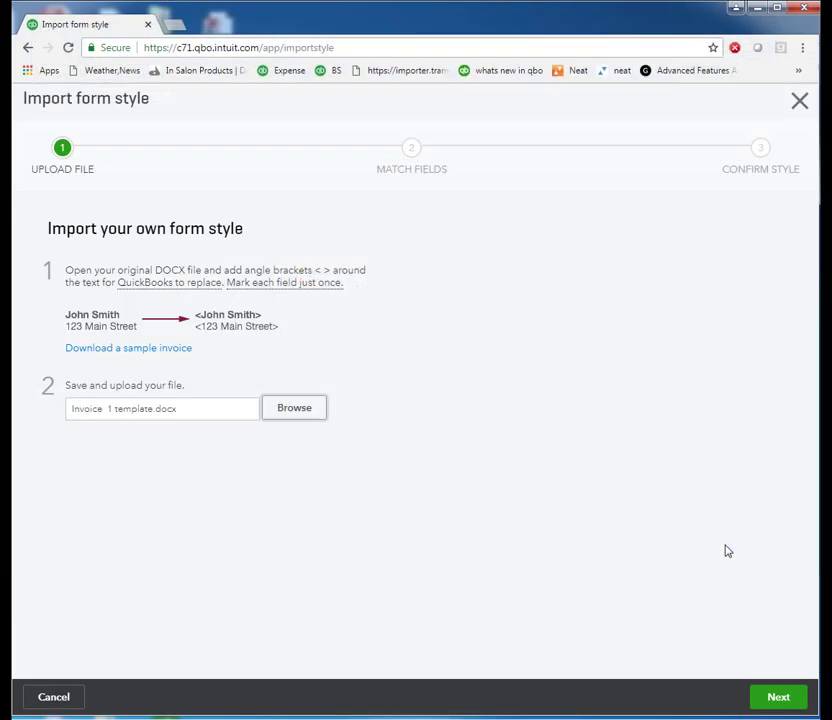
pyautogui.click(774, 697)
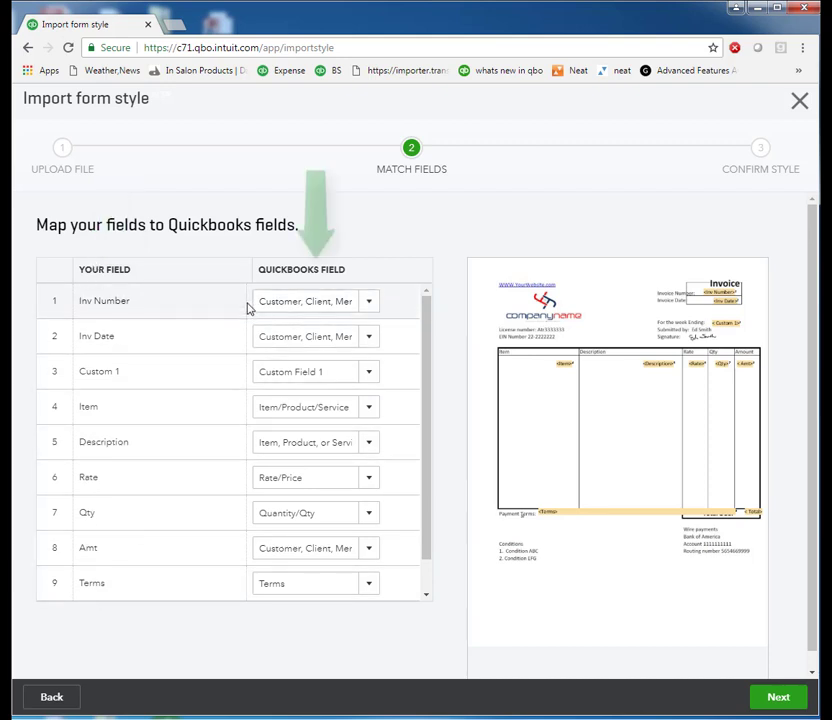
# Map Inv Number to Invoice Number and Inv Date to Invoice Date.
pyautogui.moveTo(257, 300); pyautogui.dragTo(447, 318)
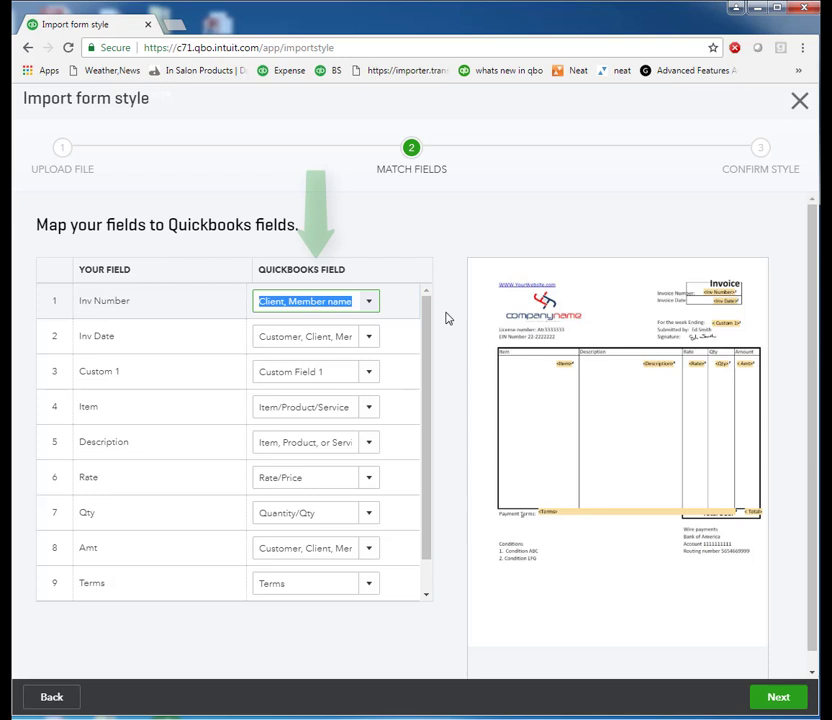
pyautogui.write('inv')
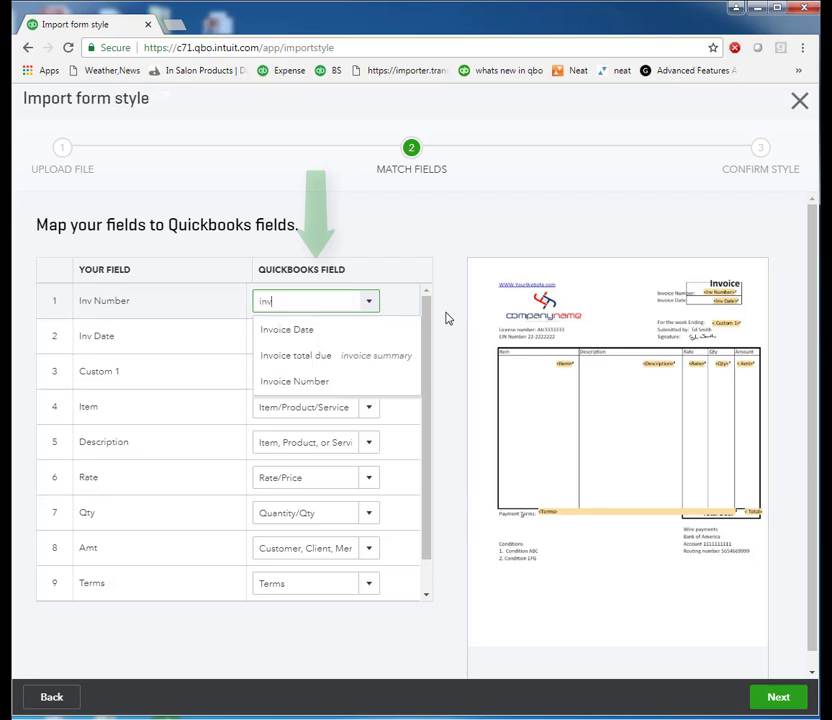
pyautogui.click(292, 383)
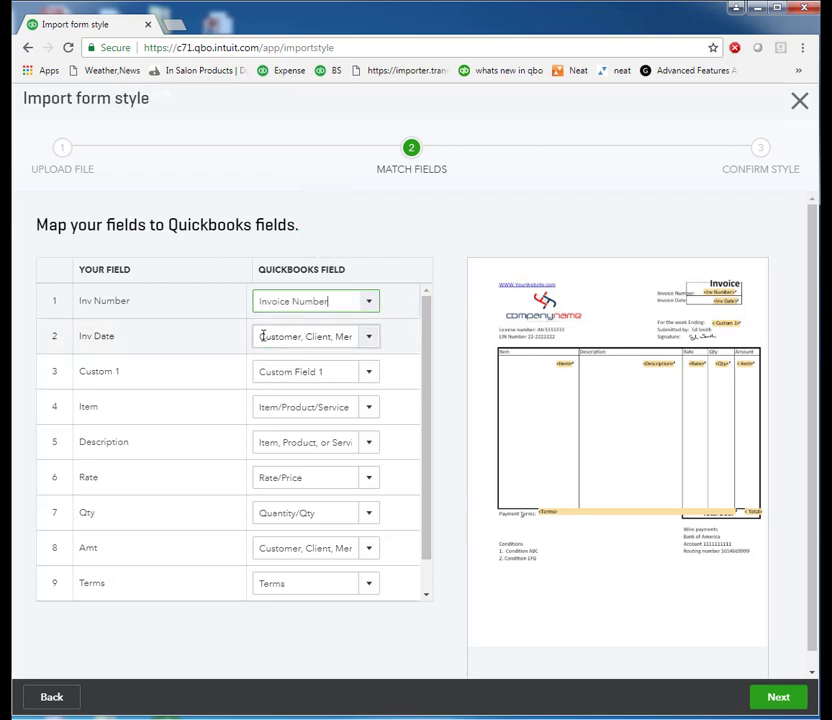
pyautogui.moveTo(284, 336); pyautogui.dragTo(613, 366)
pyautogui.write('invoi')
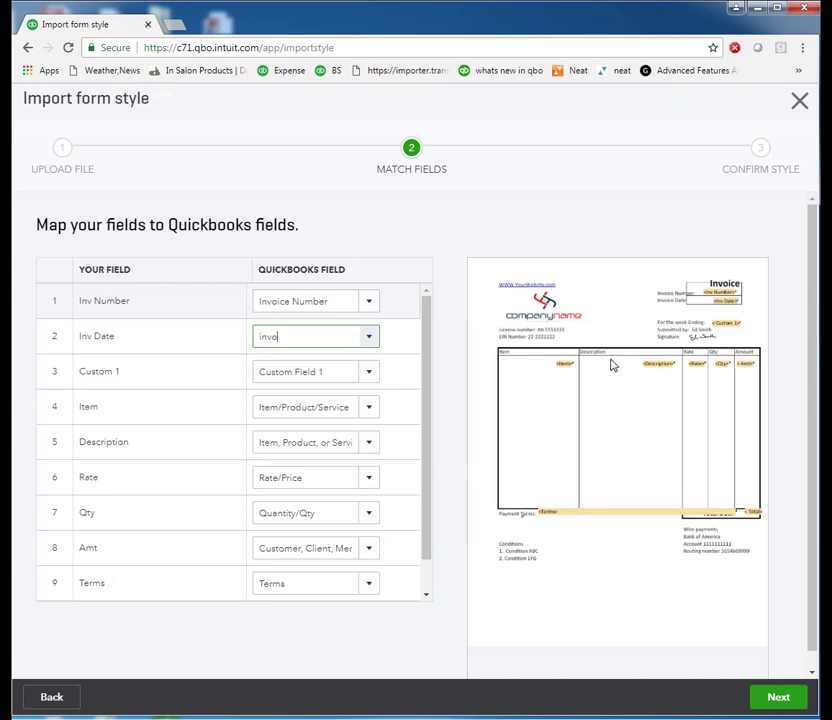
pyautogui.click(312, 370)
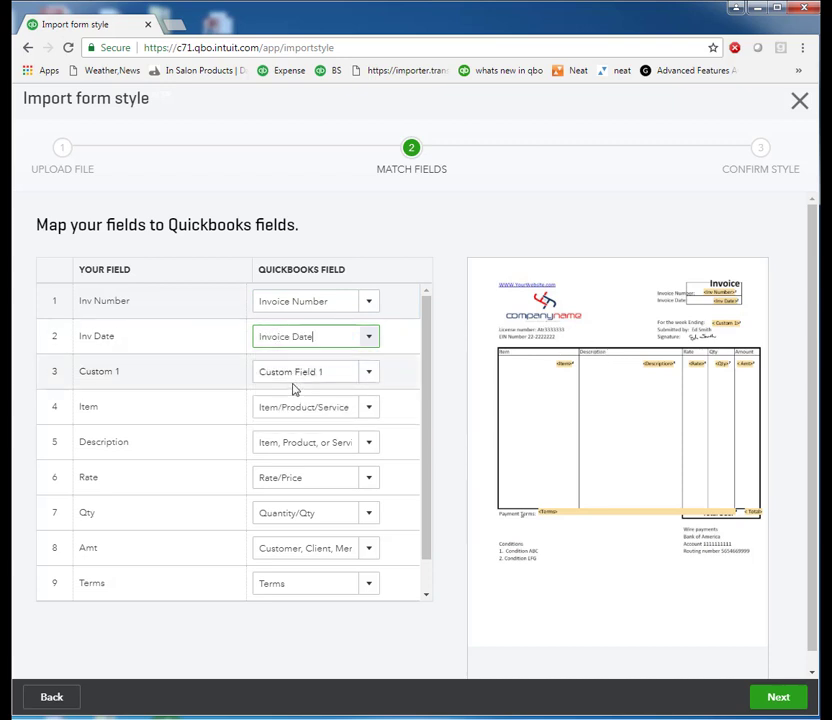
# Review the remaining mappings, map Amt to Amount/Line total, and confirm Total is Invoice total due.
pyautogui.moveTo(325, 371); pyautogui.dragTo(364, 410)
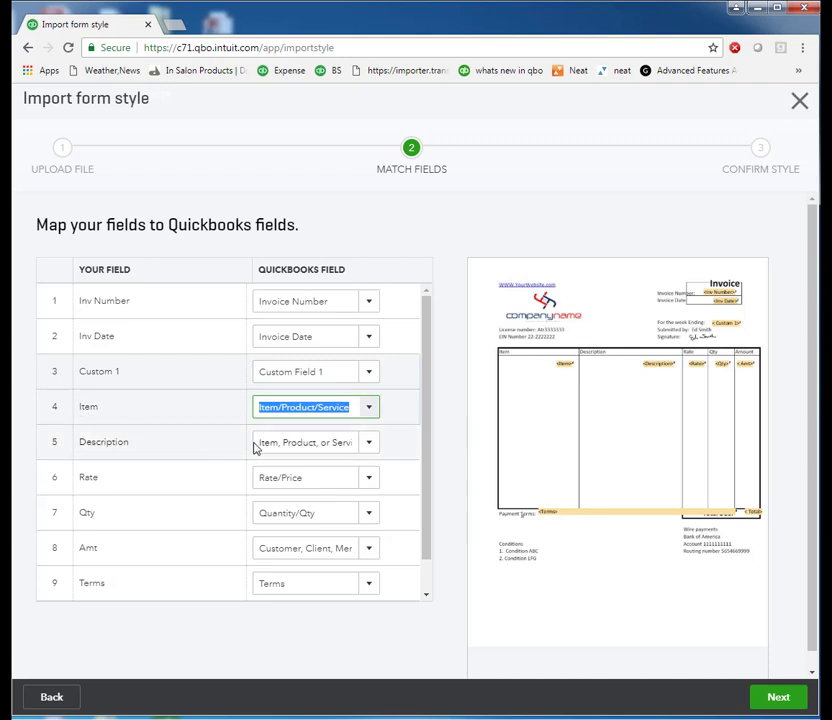
pyautogui.moveTo(258, 444); pyautogui.dragTo(397, 458)
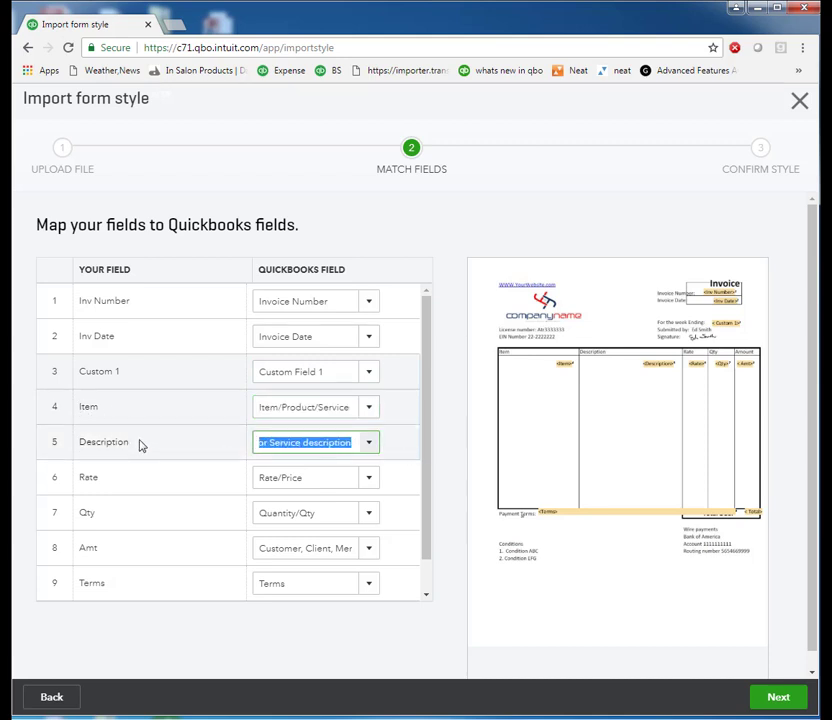
pyautogui.moveTo(262, 479); pyautogui.dragTo(355, 514)
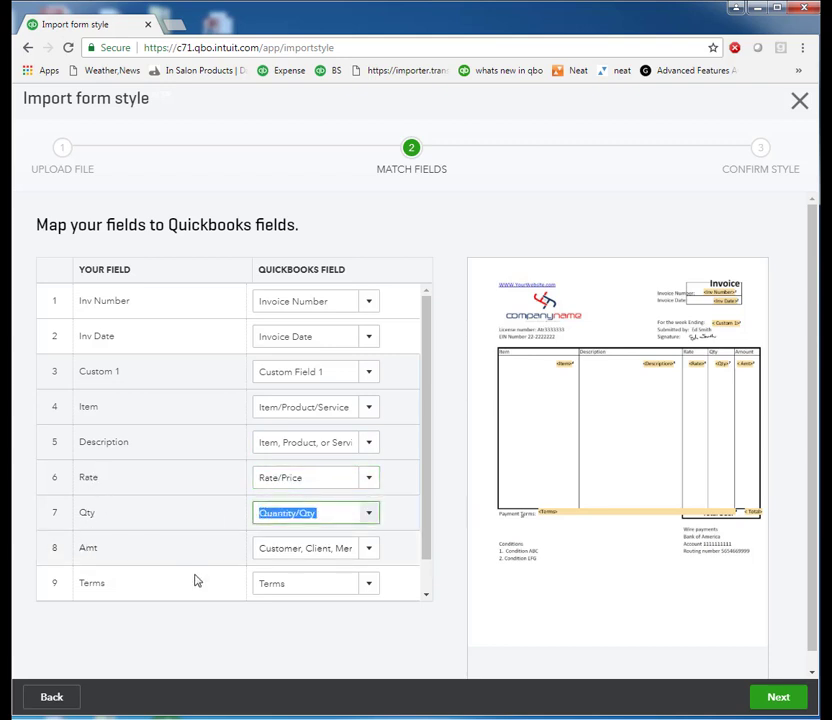
pyautogui.moveTo(258, 548); pyautogui.dragTo(492, 571)
pyautogui.write('a')
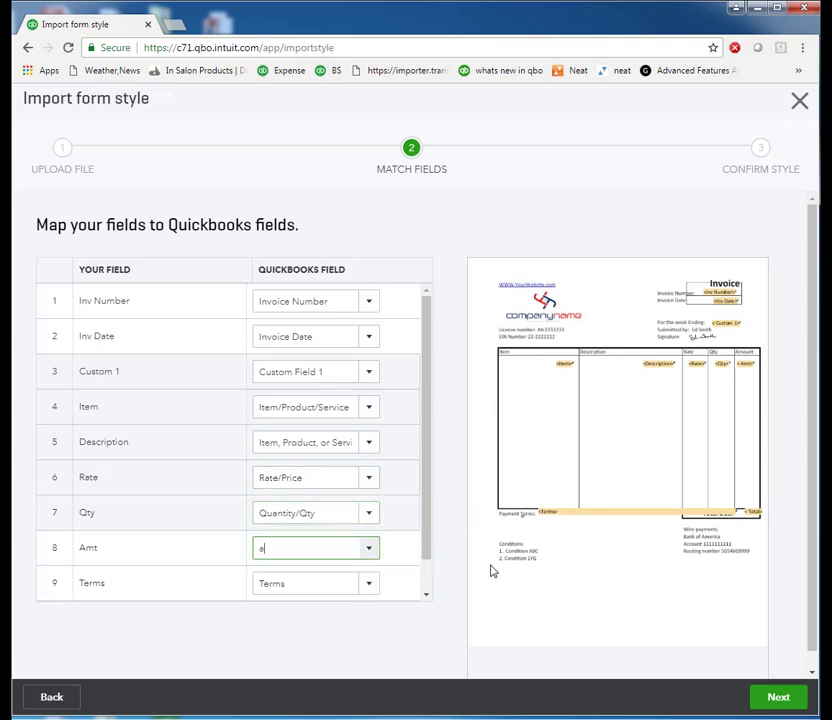
pyautogui.write('moun')
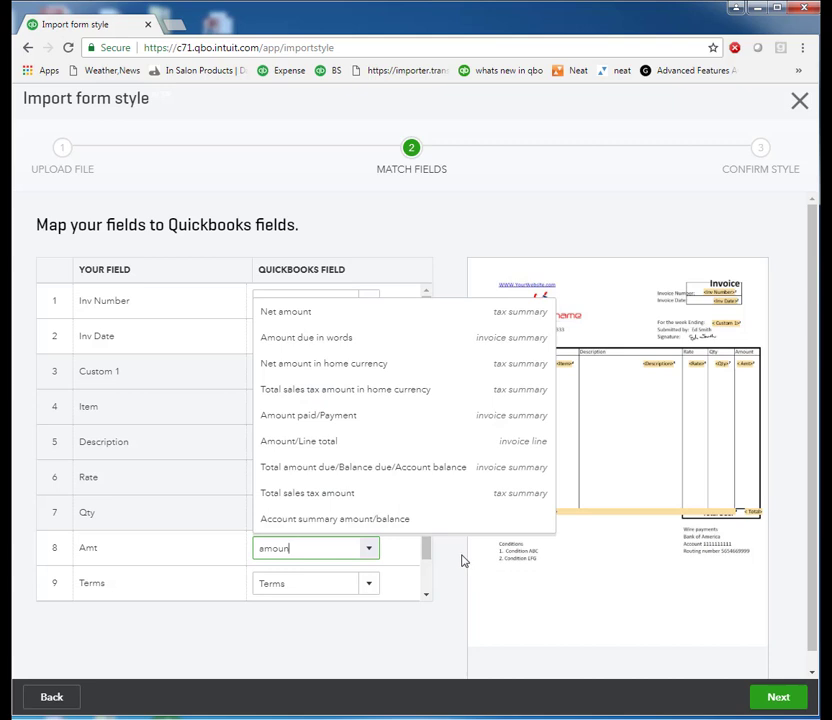
pyautogui.click(324, 445)
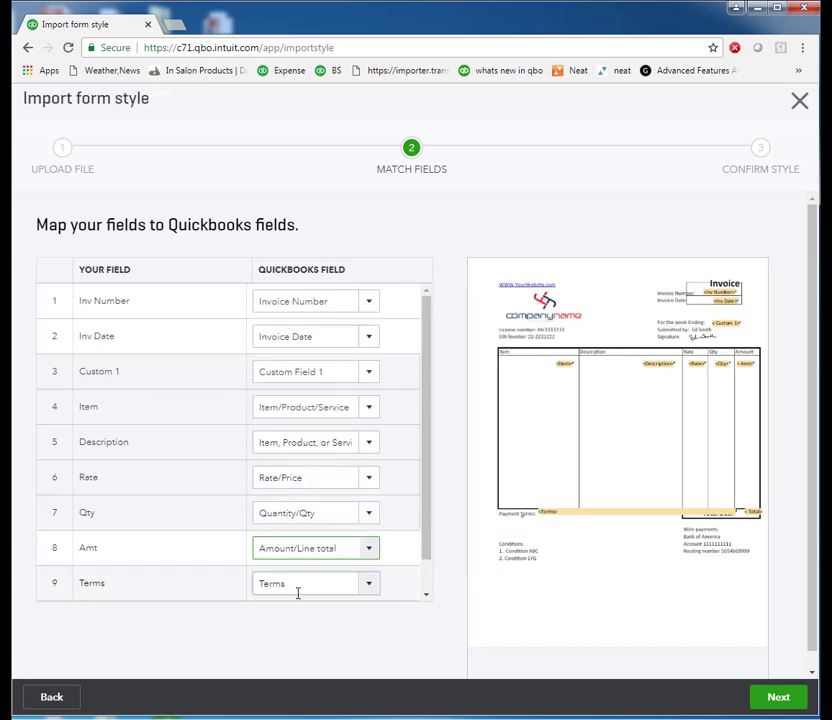
pyautogui.moveTo(425, 566); pyautogui.dragTo(425, 603)
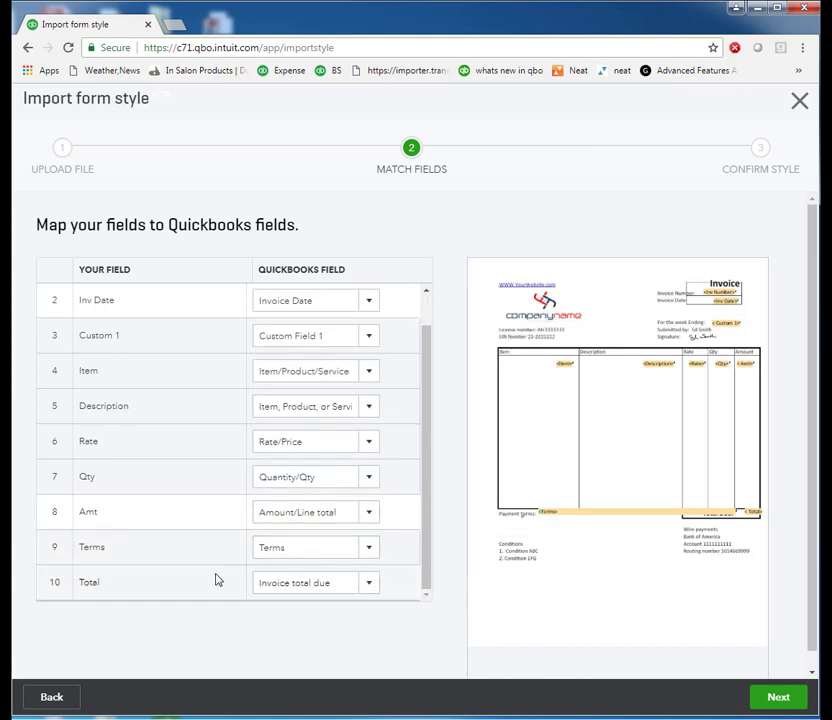
pyautogui.click(312, 587)
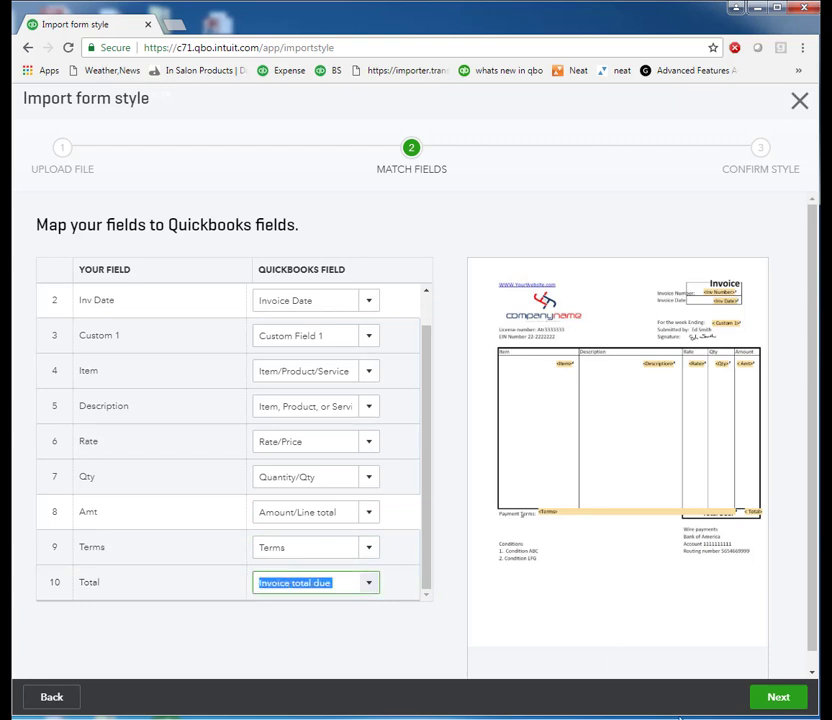
pyautogui.click(772, 699)
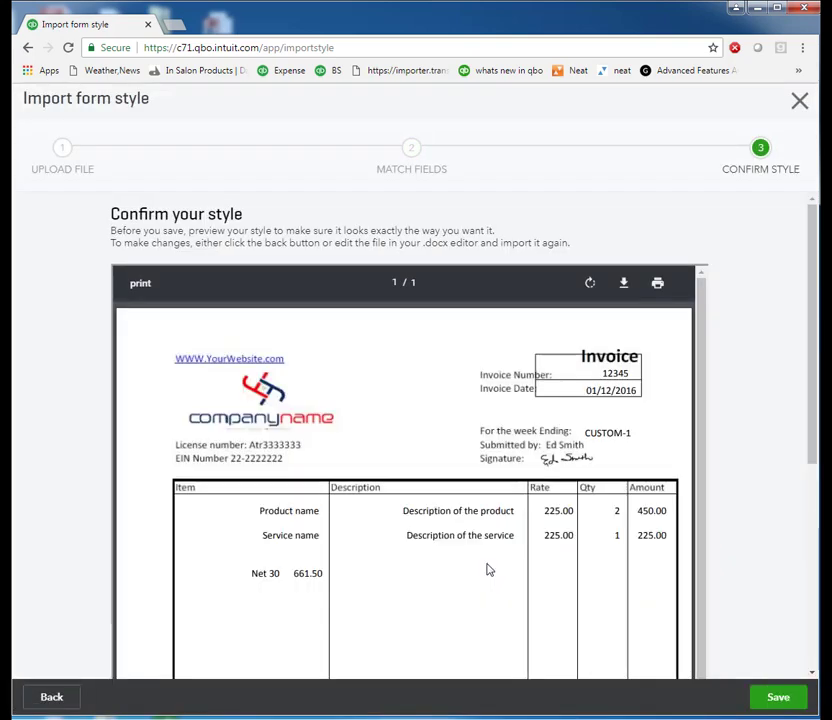
# Save the previewed imported style as 'Invoice Template 1'.
pyautogui.scroll(-3, 485, 465)
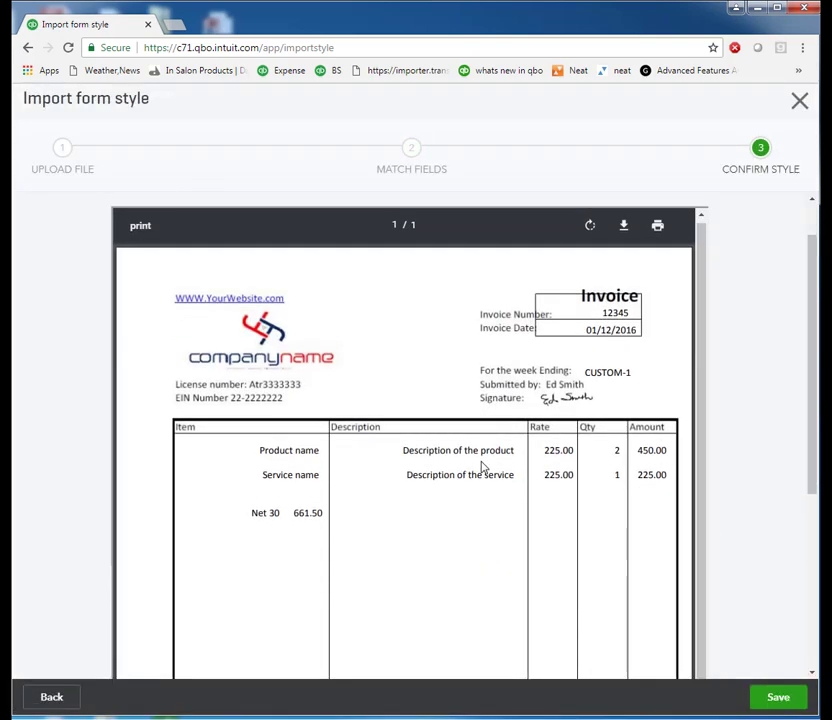
pyautogui.click(789, 690)
pyautogui.write('T')
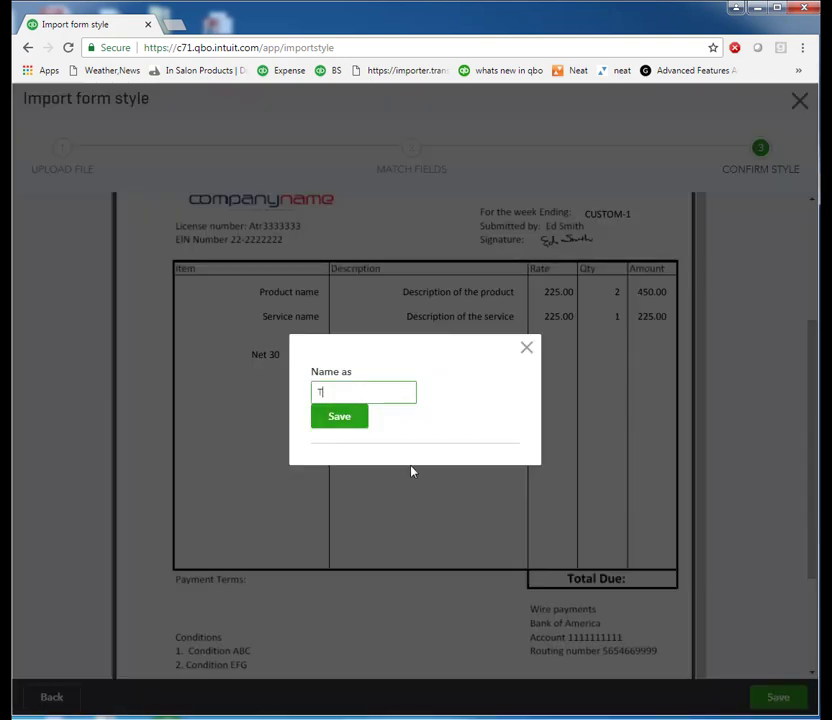
pyautogui.write('e')
pyautogui.press('BackSpace')
pyautogui.press('BackSpace')
pyautogui.write('Invoice Template 1')
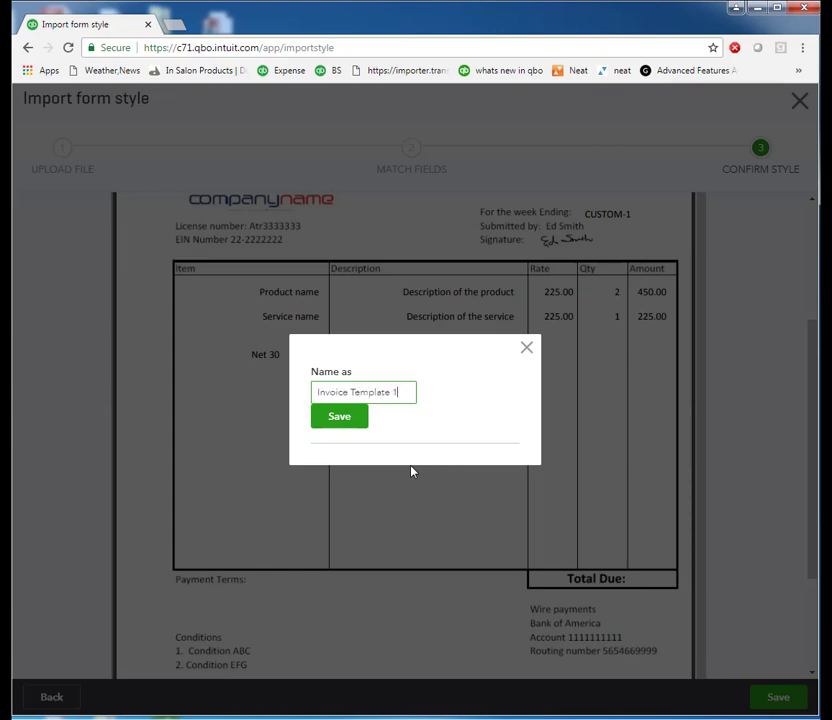
pyautogui.click(320, 418)
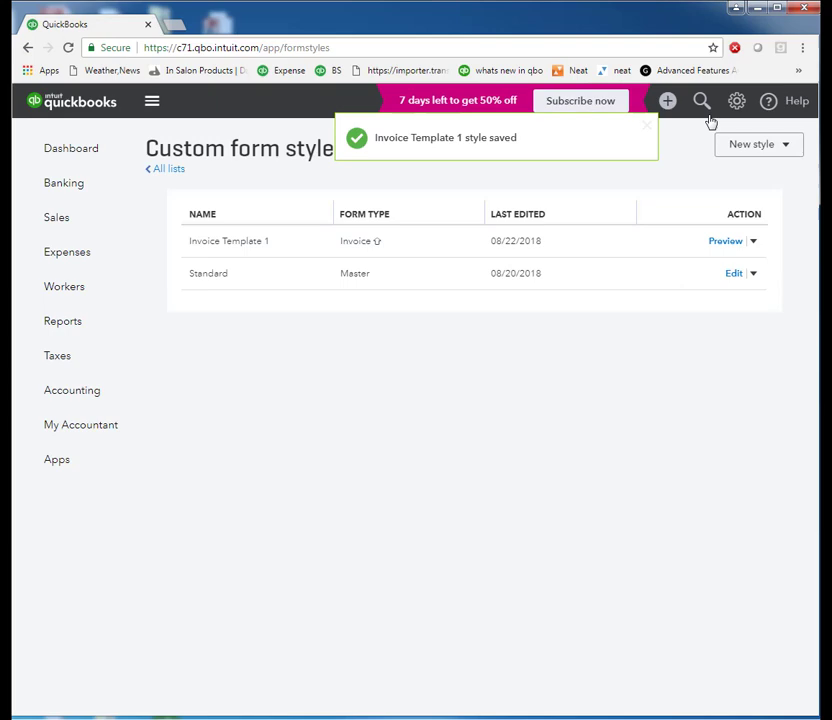
# Start a new invoice billed to ABC Company.
pyautogui.click(668, 103)
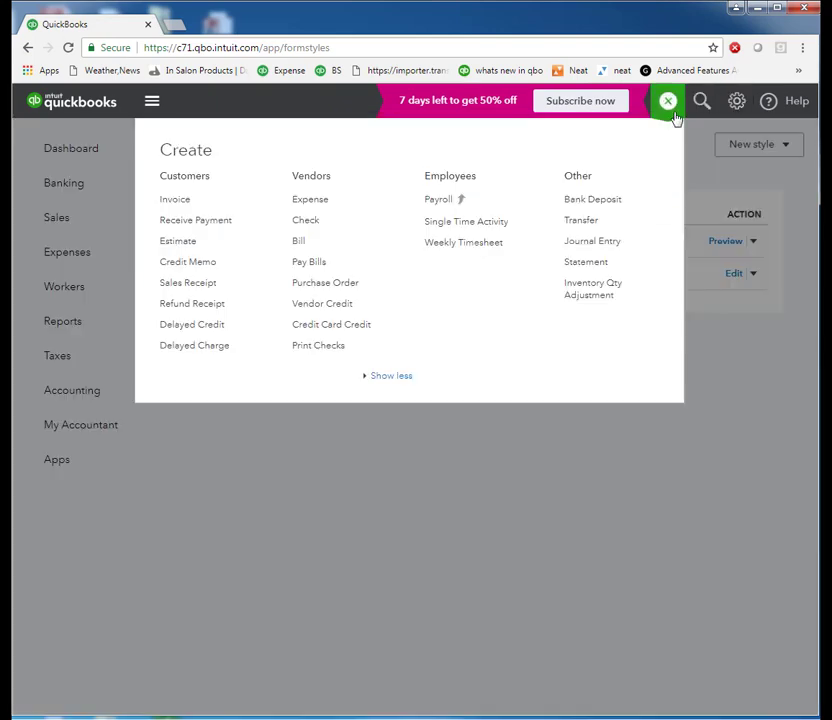
pyautogui.click(179, 203)
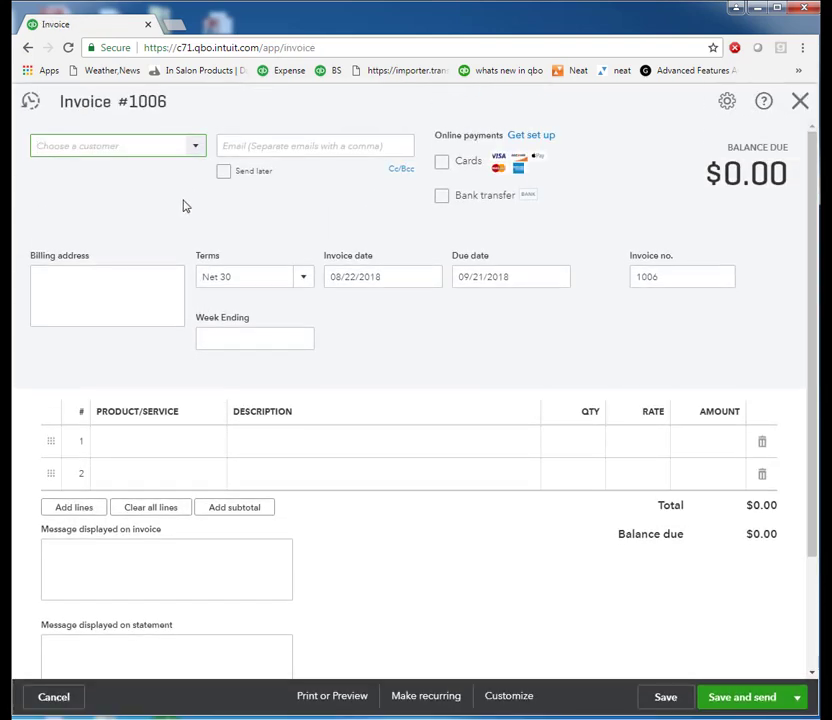
pyautogui.click(189, 150)
pyautogui.click(134, 202)
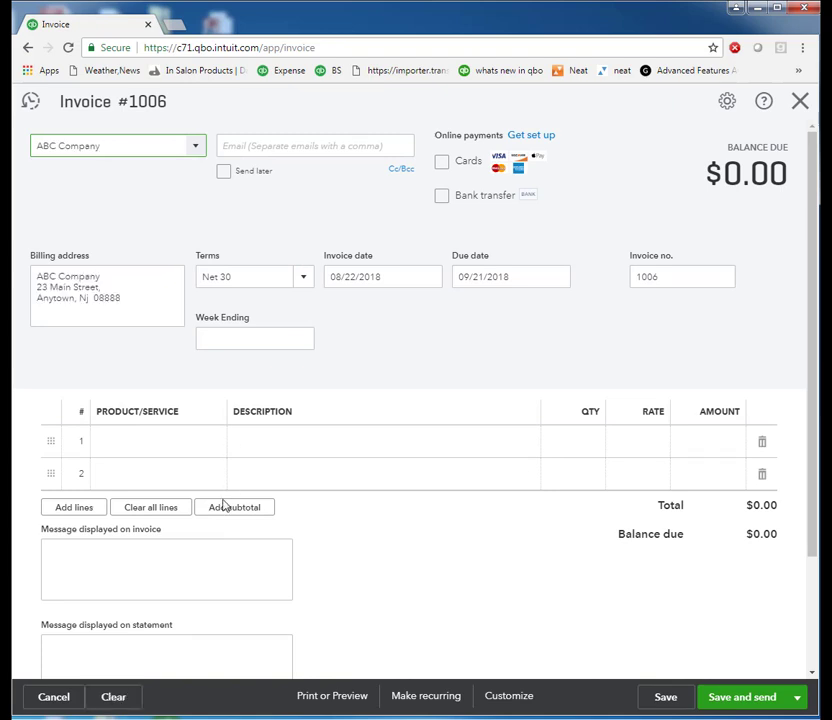
# Add a Labor line described 'work performed' with quantity 15 at rate 85.
pyautogui.click(173, 450)
pyautogui.write('la')
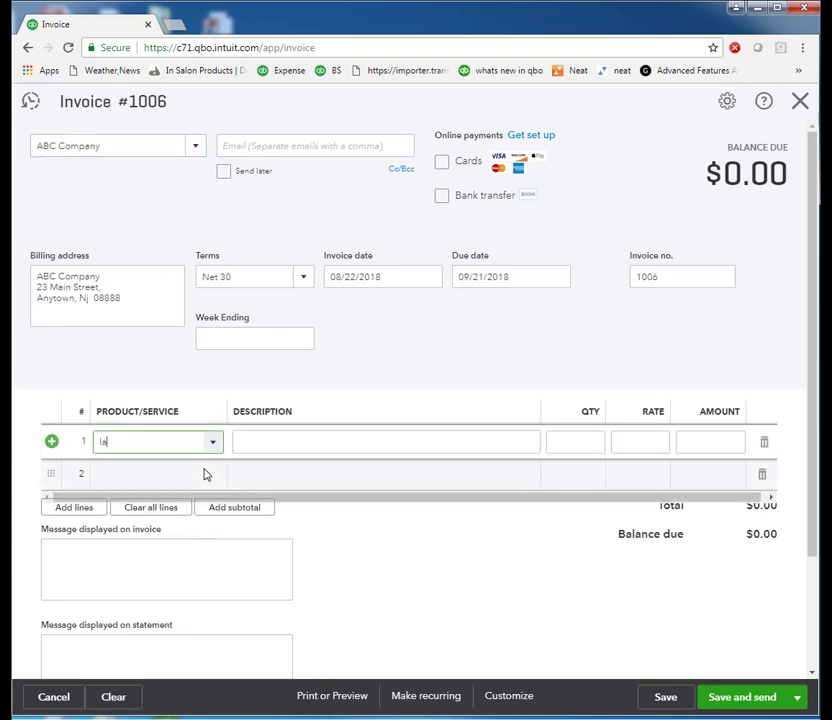
pyautogui.press('Tab')
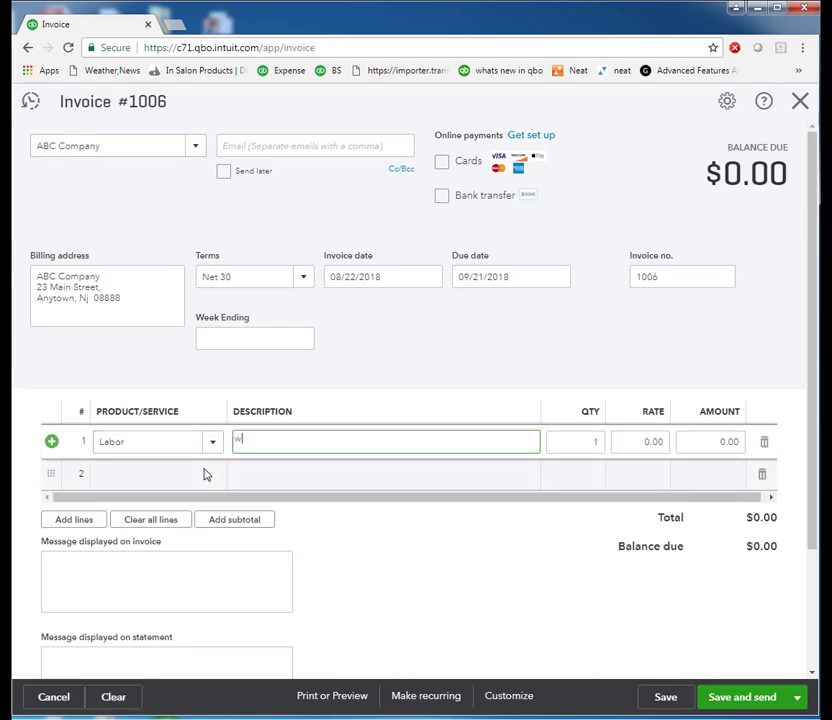
pyautogui.write('work performed')
pyautogui.press('Tab')
pyautogui.write('15')
pyautogui.press('Tab')
pyautogui.write('85')
pyautogui.press('Tab')
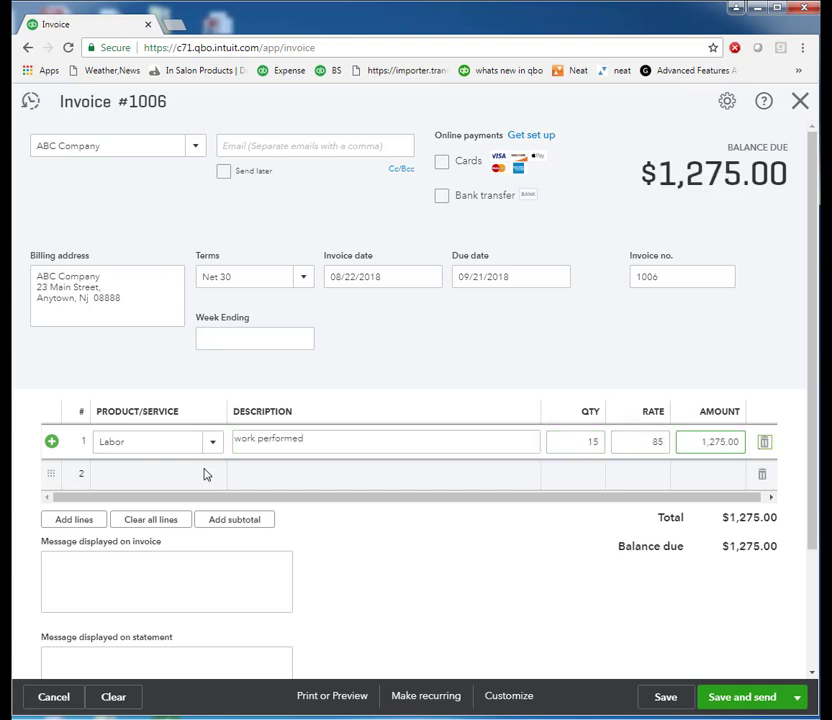
# Add a Material line at rate 150, bringing the total to $1,425.00.
pyautogui.click(205, 474)
pyautogui.write('Material')
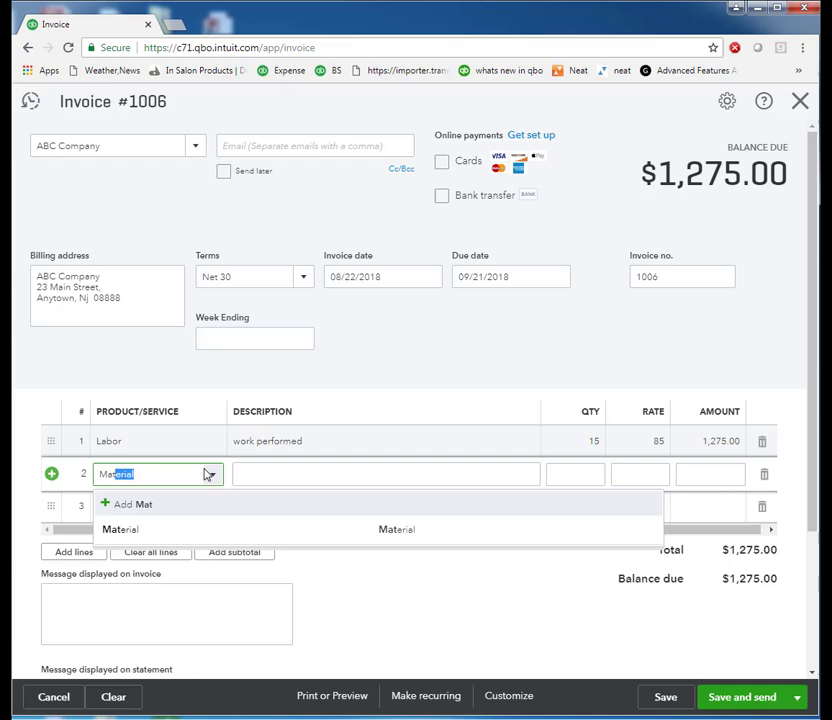
pyautogui.press('Tab')
pyautogui.press('Tab')
pyautogui.press('Tab')
pyautogui.write('150')
pyautogui.press('Tab')
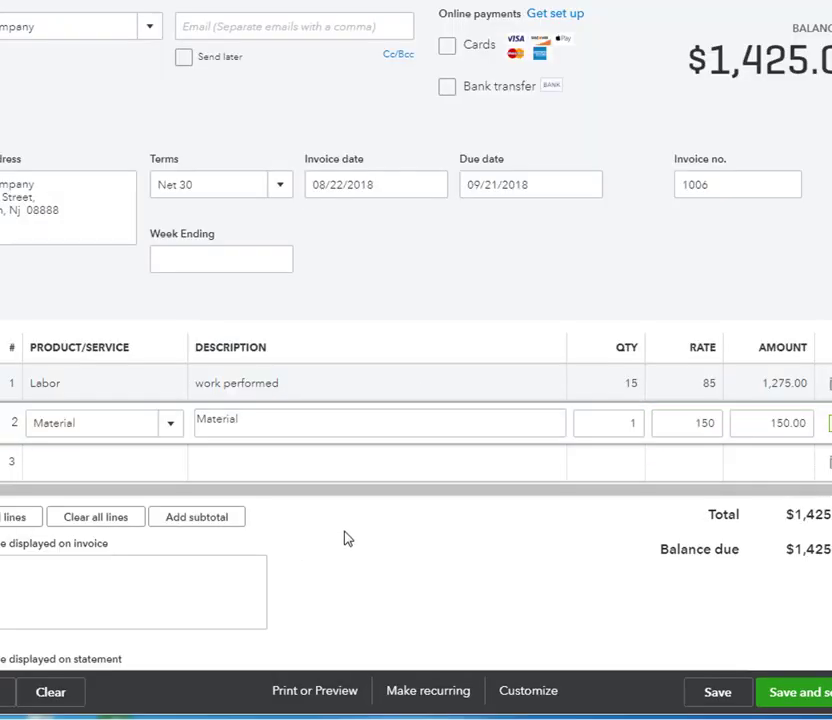
# Apply the Invoice Template 1 style to invoice 1006 and save it.
pyautogui.scroll(-2, 360, 562)
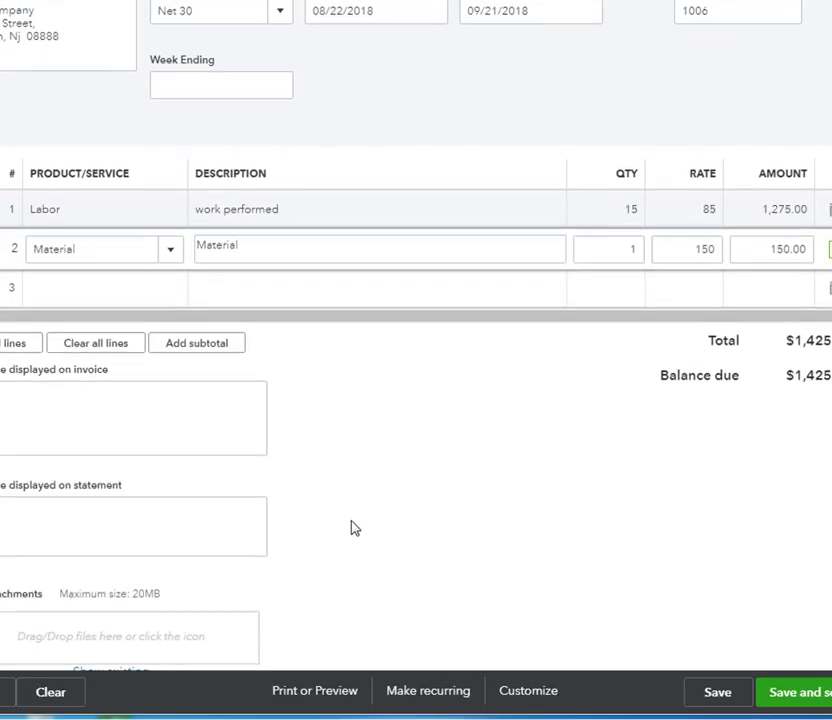
pyautogui.click(538, 701)
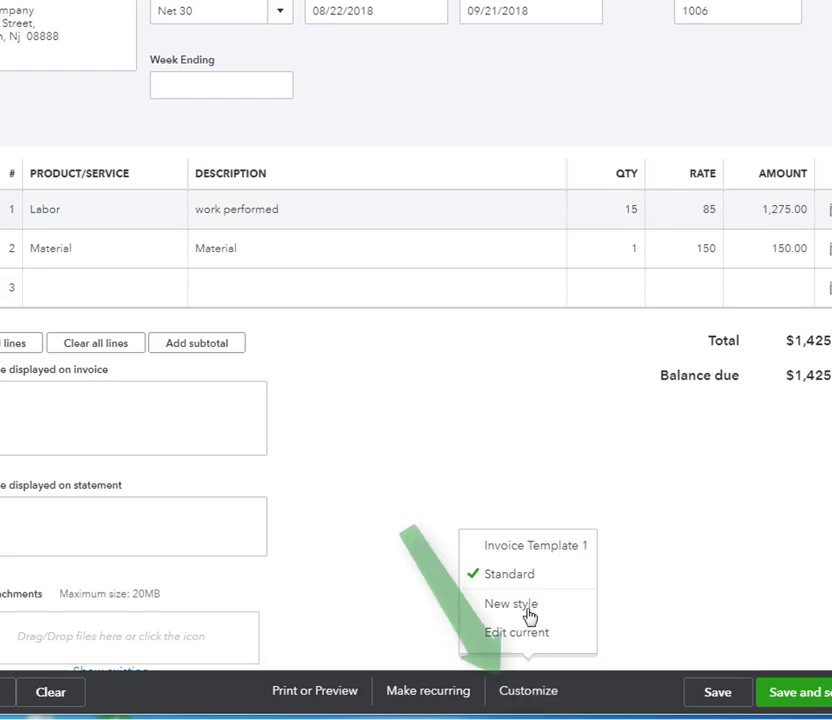
pyautogui.click(519, 557)
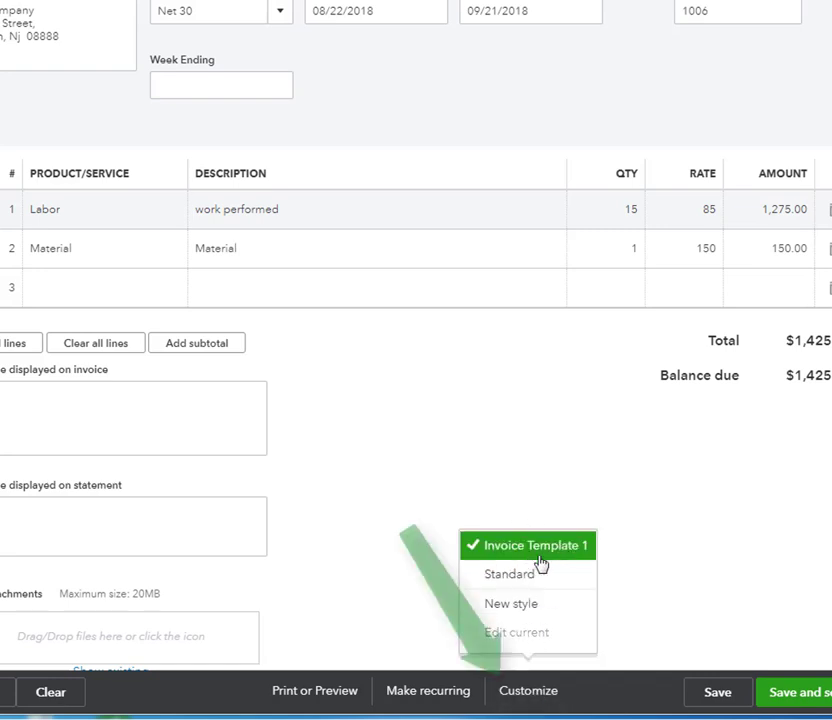
pyautogui.click(718, 692)
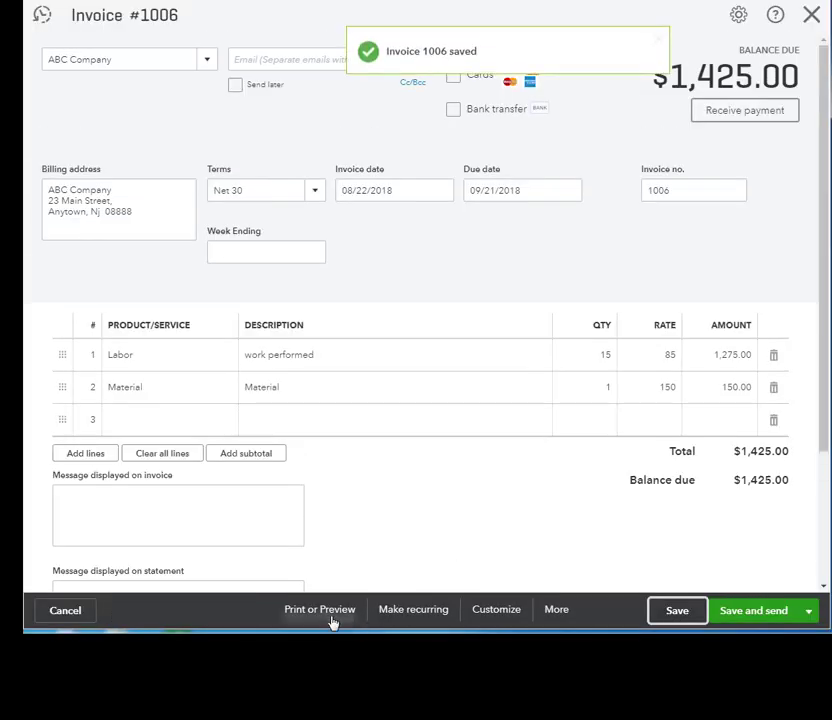
# Show the invoice's print preview and check the invoice date text.
pyautogui.click(334, 620)
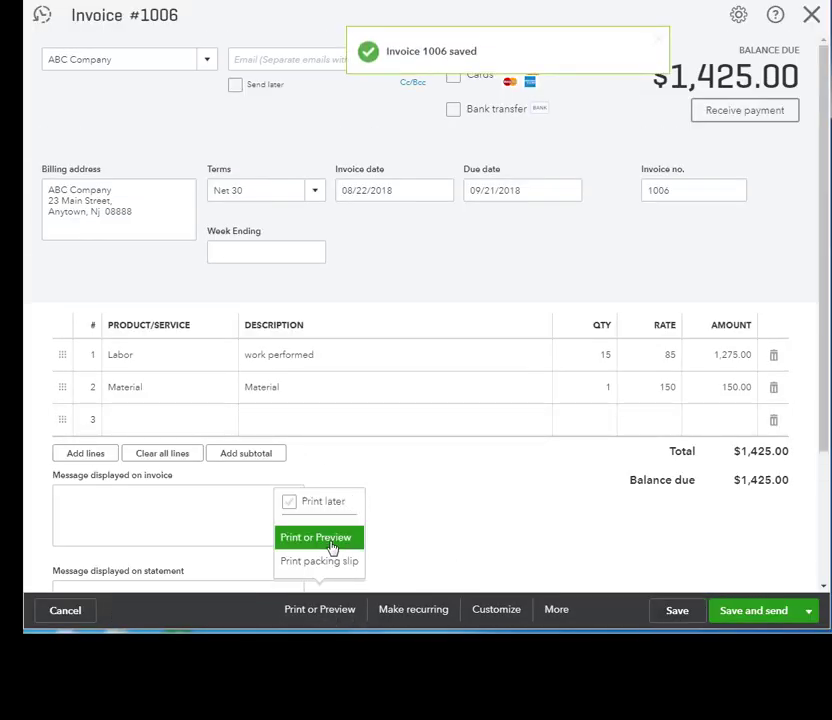
pyautogui.click(286, 542)
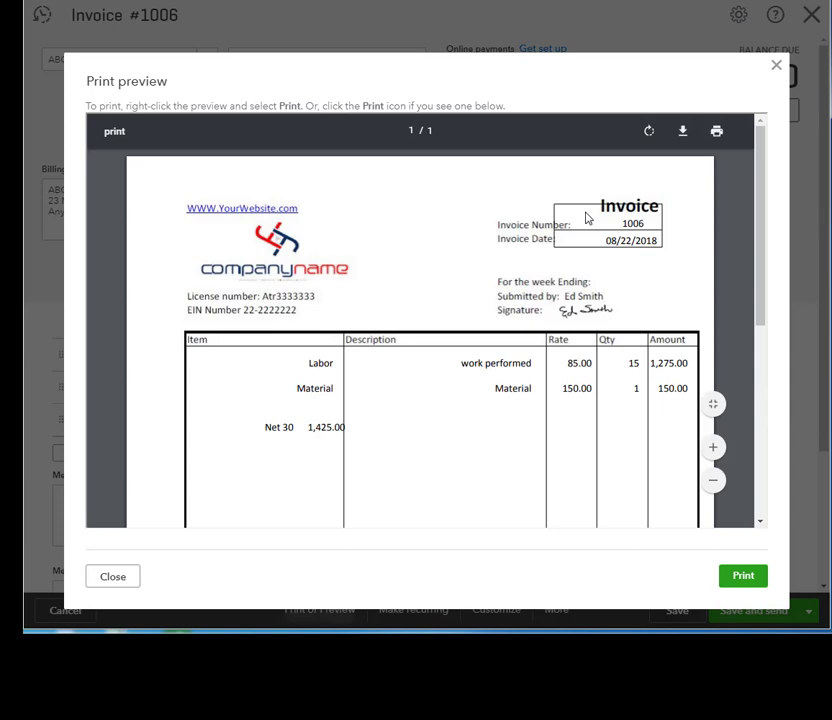
pyautogui.moveTo(626, 241); pyautogui.dragTo(654, 240)
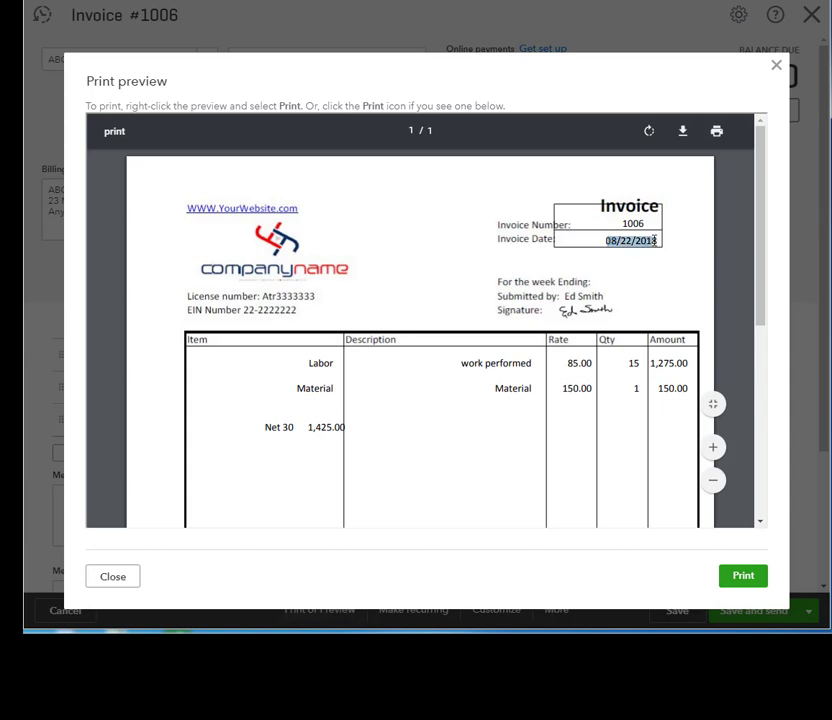
pyautogui.scroll(-1, 628, 245)
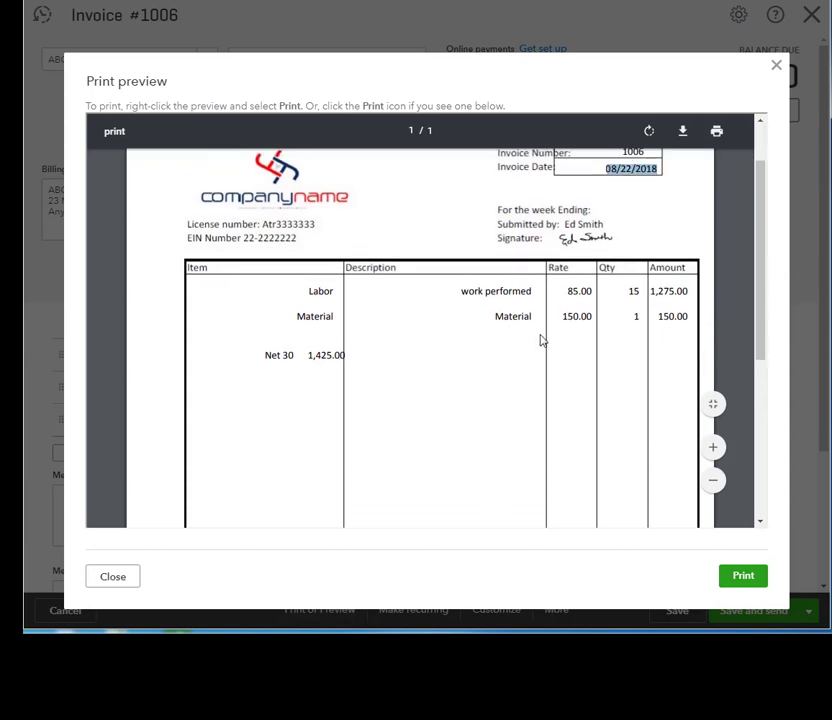
pyautogui.click(309, 293)
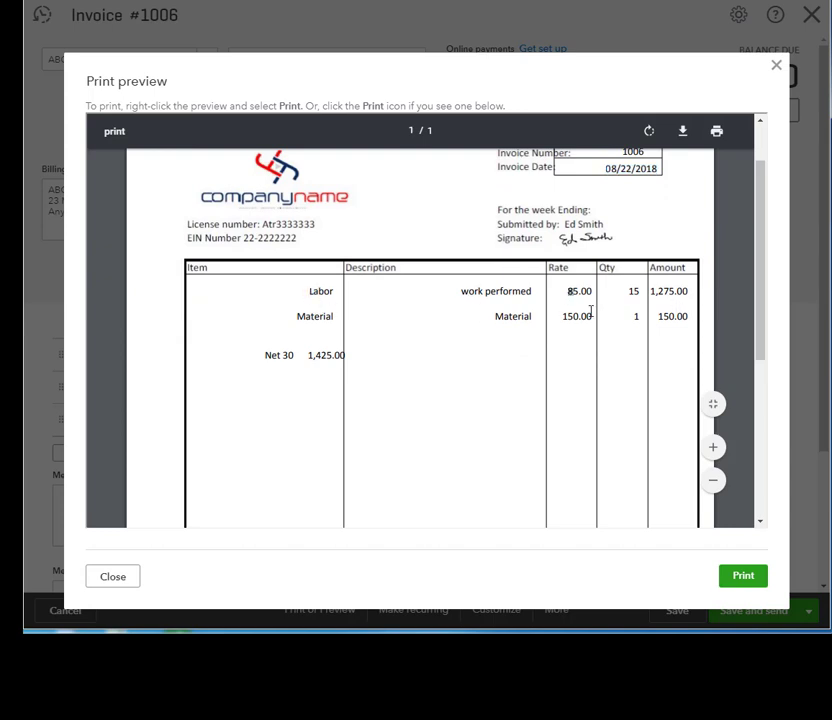
# Highlight the Net 30 1,425.00 text below the items in the preview.
pyautogui.scroll(-1, 466, 330)
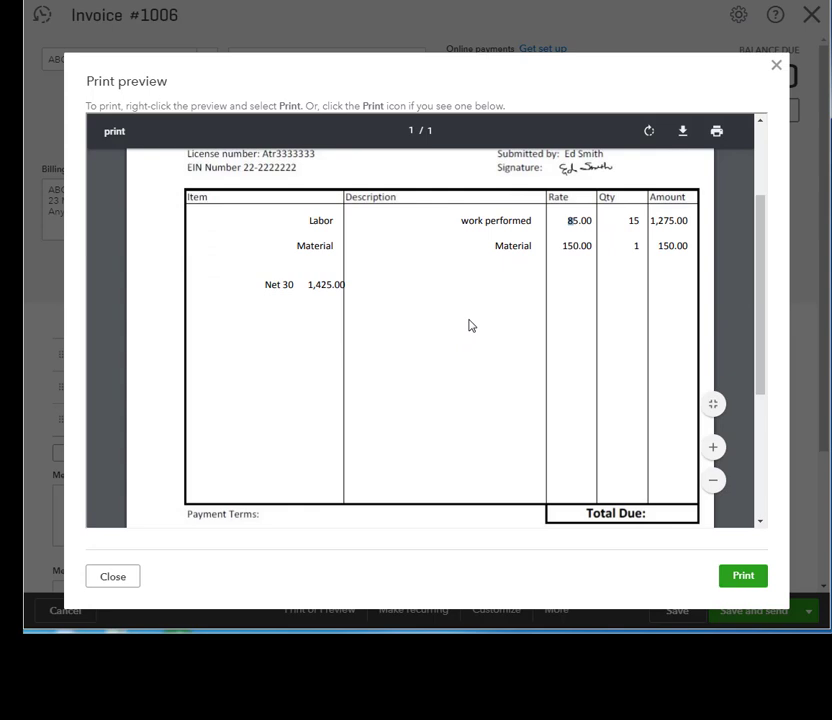
pyautogui.moveTo(265, 283); pyautogui.dragTo(348, 280)
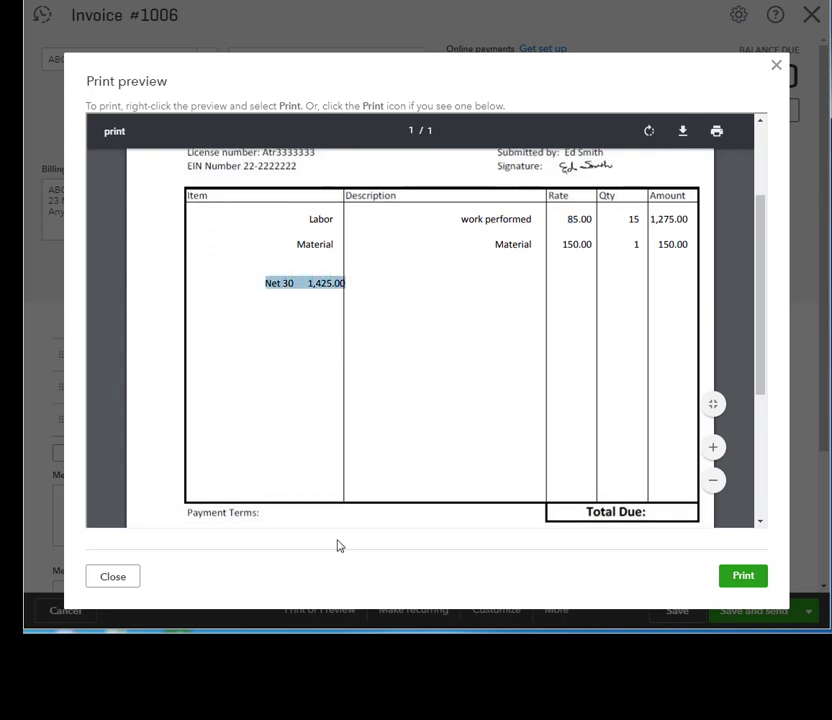
pyautogui.click(262, 289)
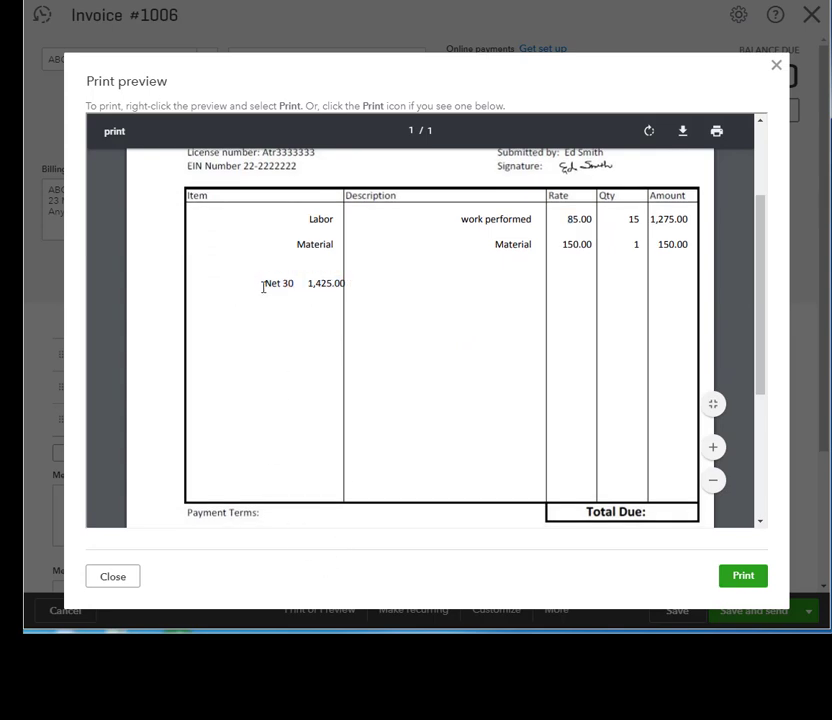
pyautogui.scroll(1, 332, 300)
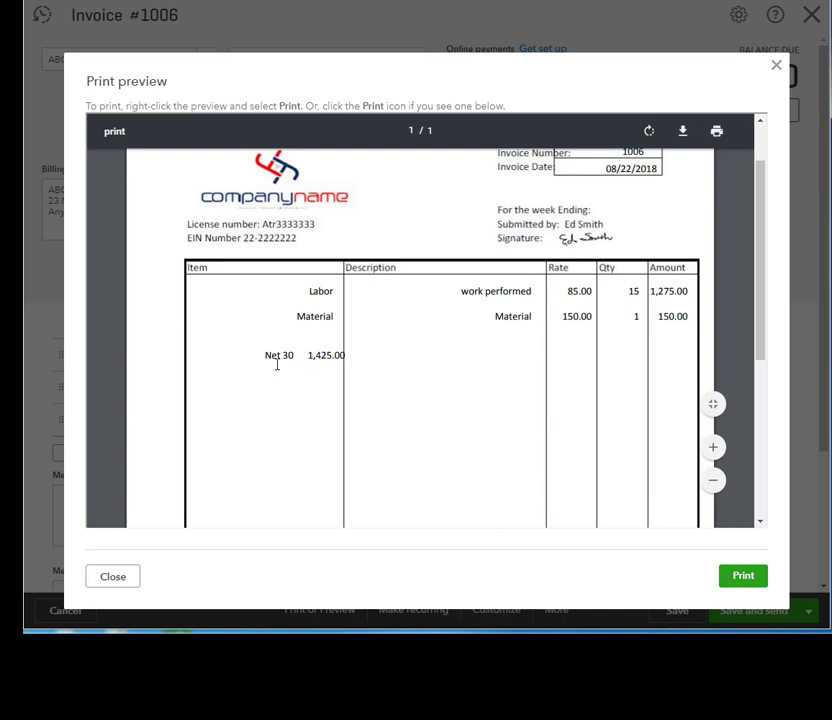
pyautogui.moveTo(262, 355); pyautogui.dragTo(338, 352)
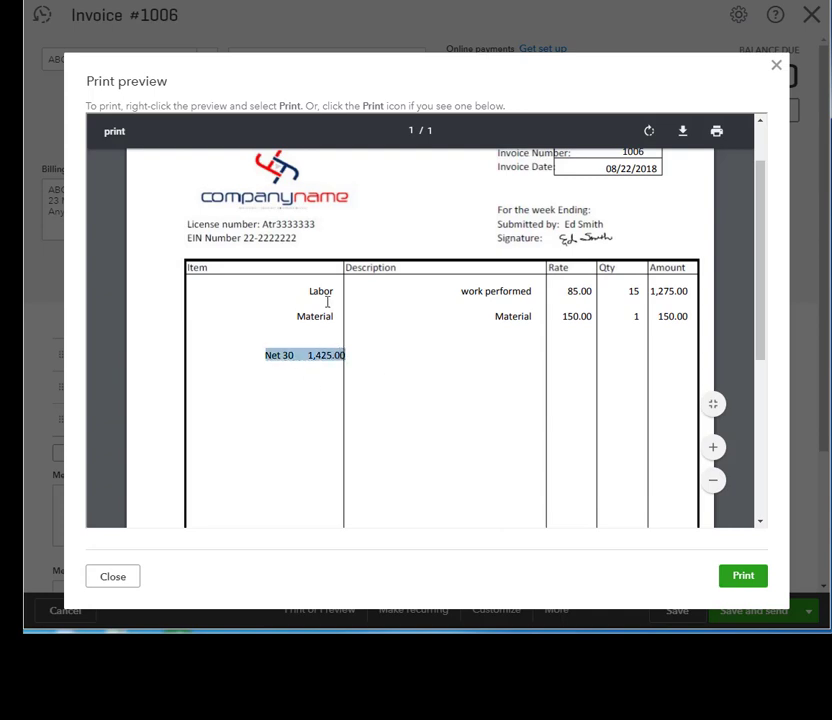
pyautogui.click(291, 319)
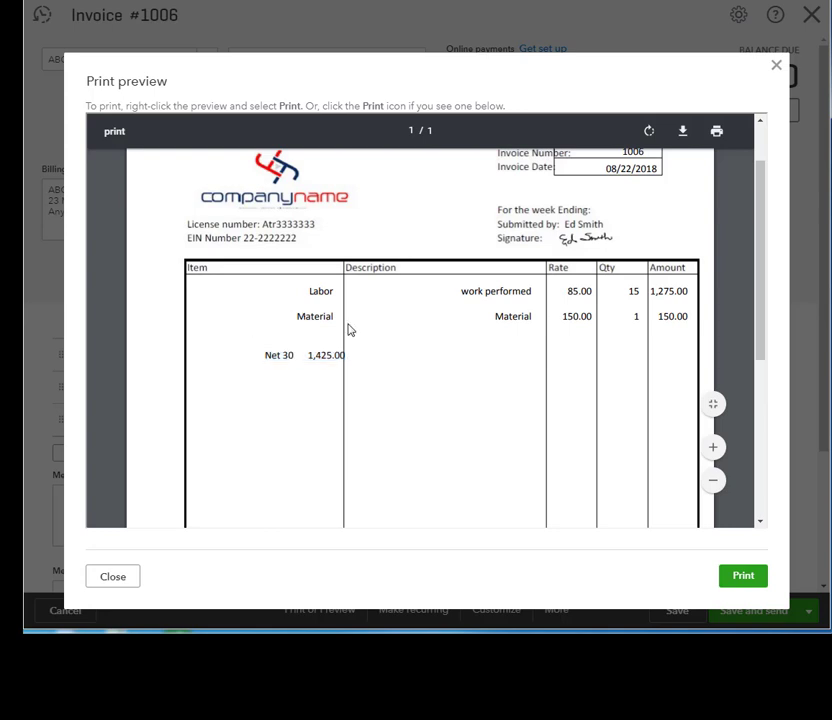
# Close the preview and add two batches of blank lines to the invoice.
pyautogui.click(778, 69)
pyautogui.scroll(-1, 371, 330)
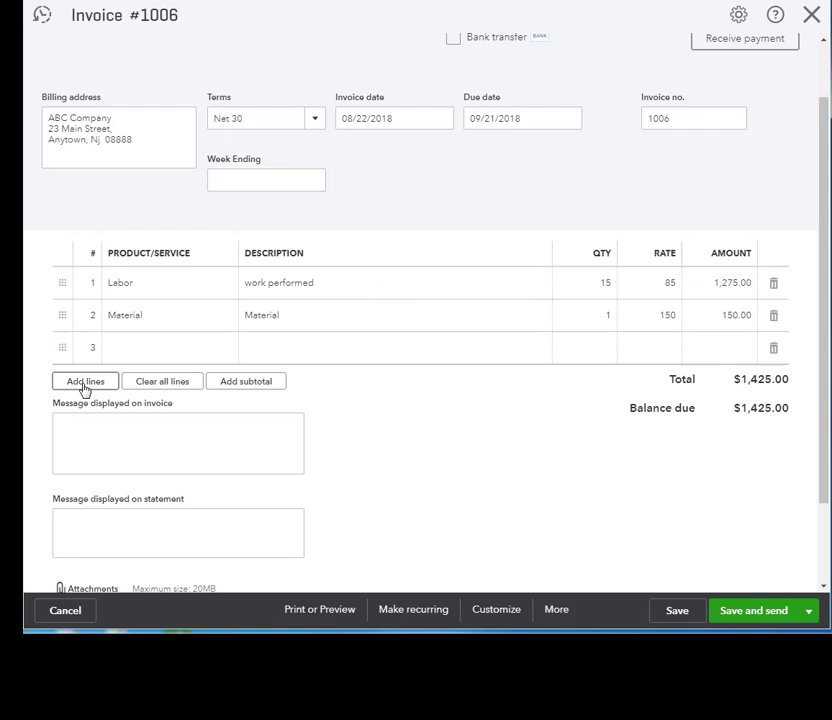
pyautogui.click(85, 385)
pyautogui.click(104, 511)
pyautogui.scroll(-1, 133, 487)
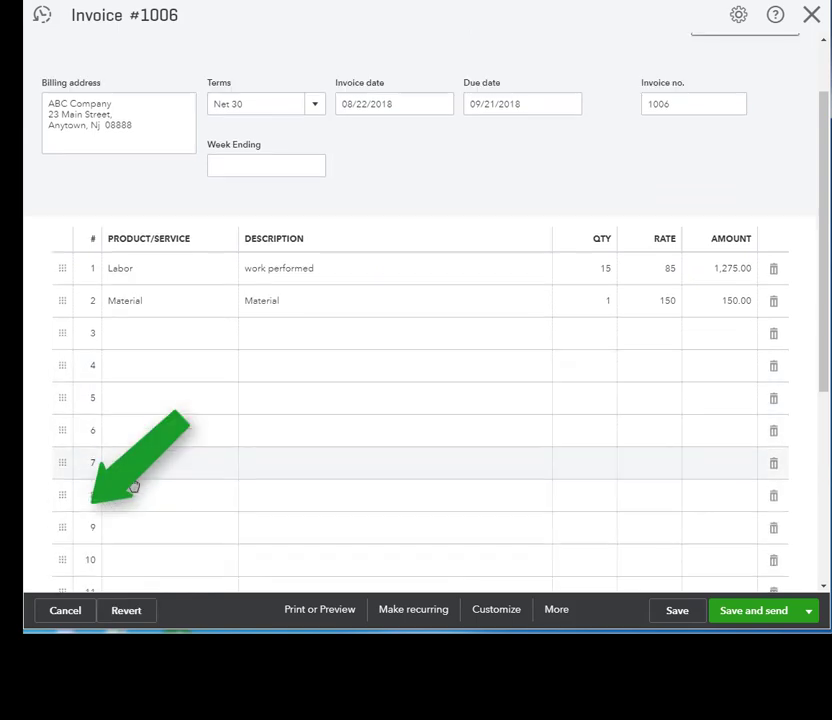
pyautogui.scroll(-3, 133, 487)
# Put the Thank you product on line 11, delete empty line 12, and save.
pyautogui.click(132, 392)
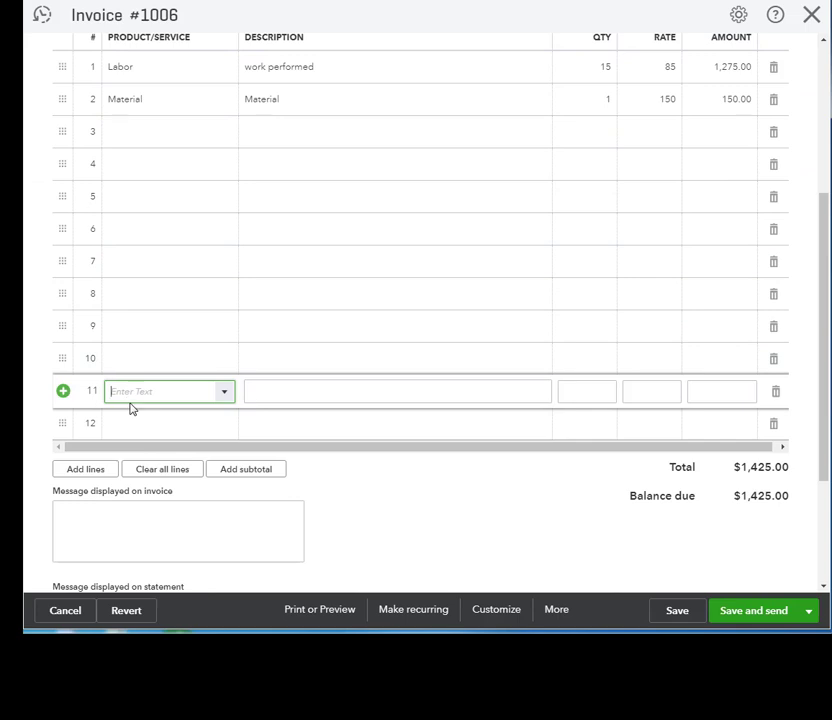
pyautogui.write('Thank you')
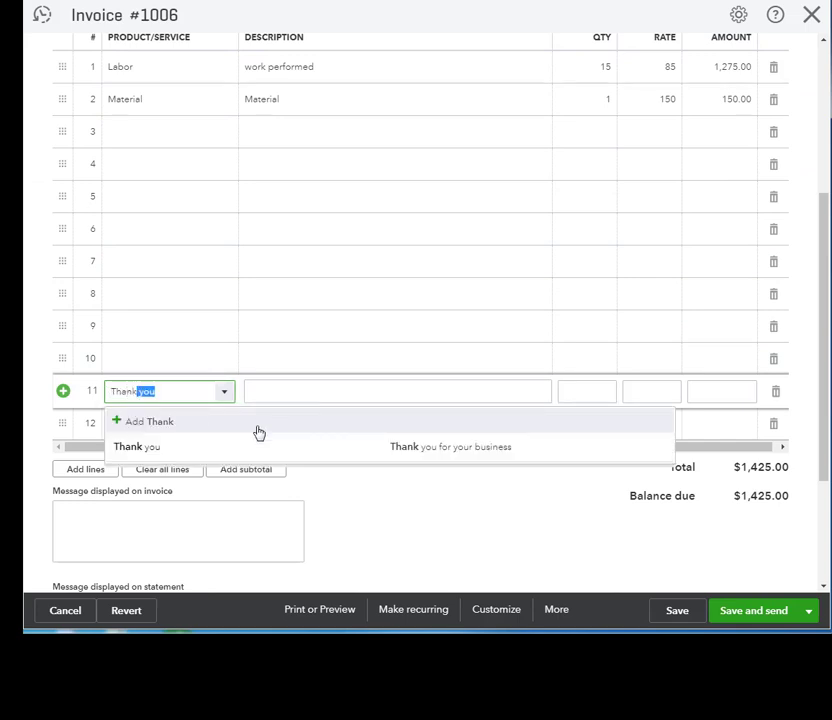
pyautogui.click(166, 455)
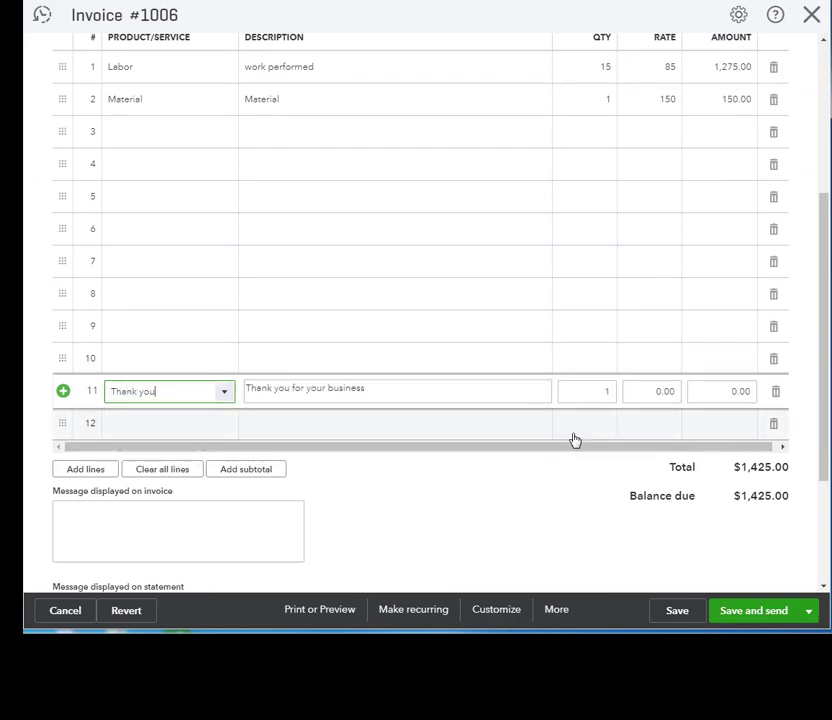
pyautogui.click(774, 423)
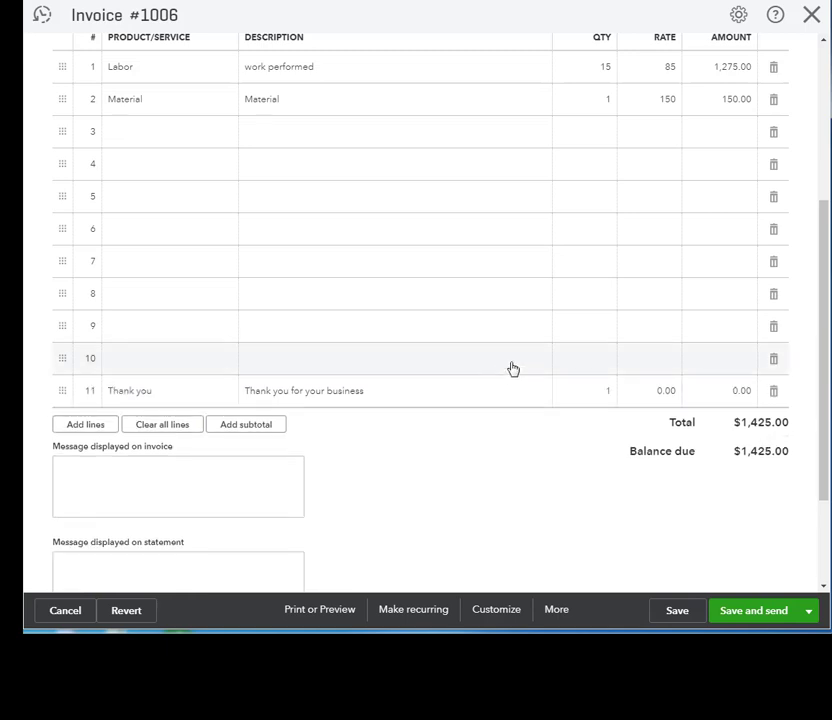
pyautogui.click(675, 613)
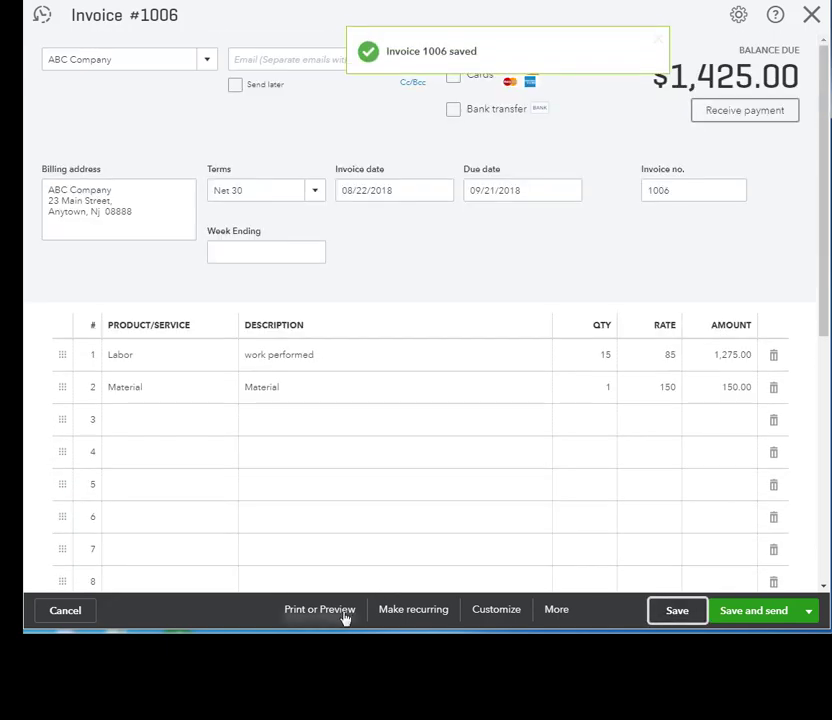
pyautogui.click(342, 612)
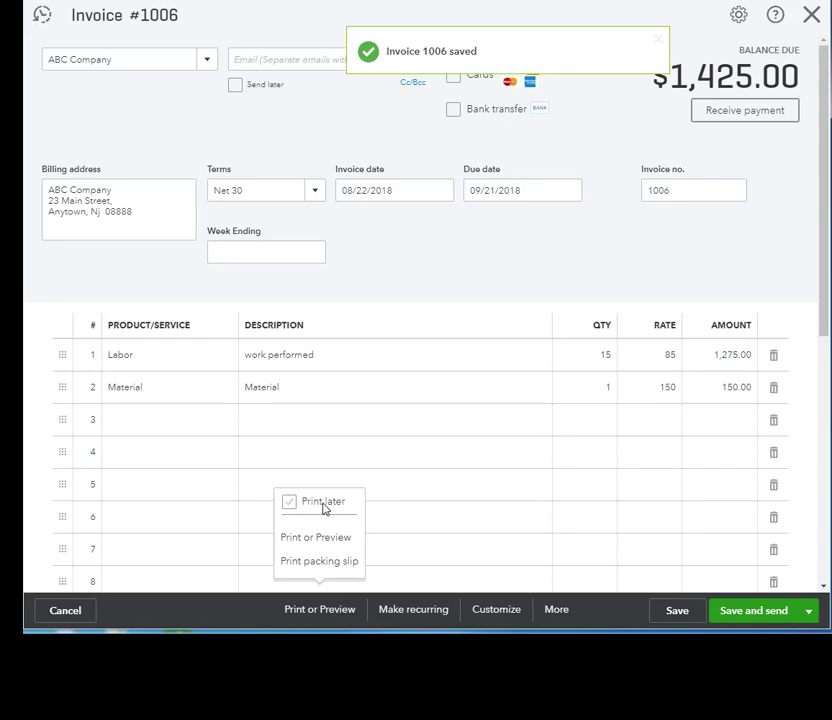
# Preview the updated invoice and inspect the Thank you row and Net 30 1,425.00 terms text.
pyautogui.click(316, 538)
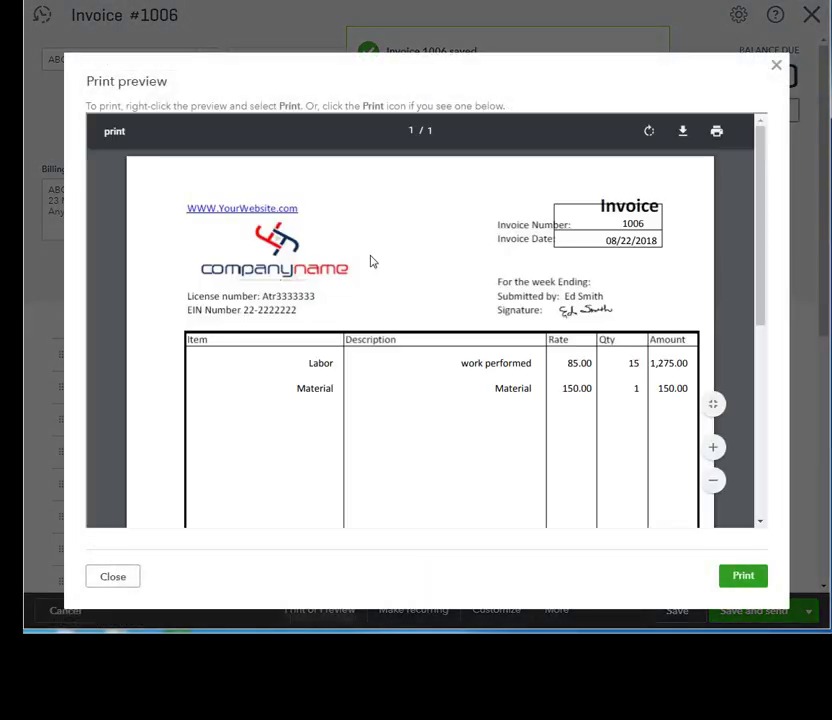
pyautogui.scroll(-4, 376, 261)
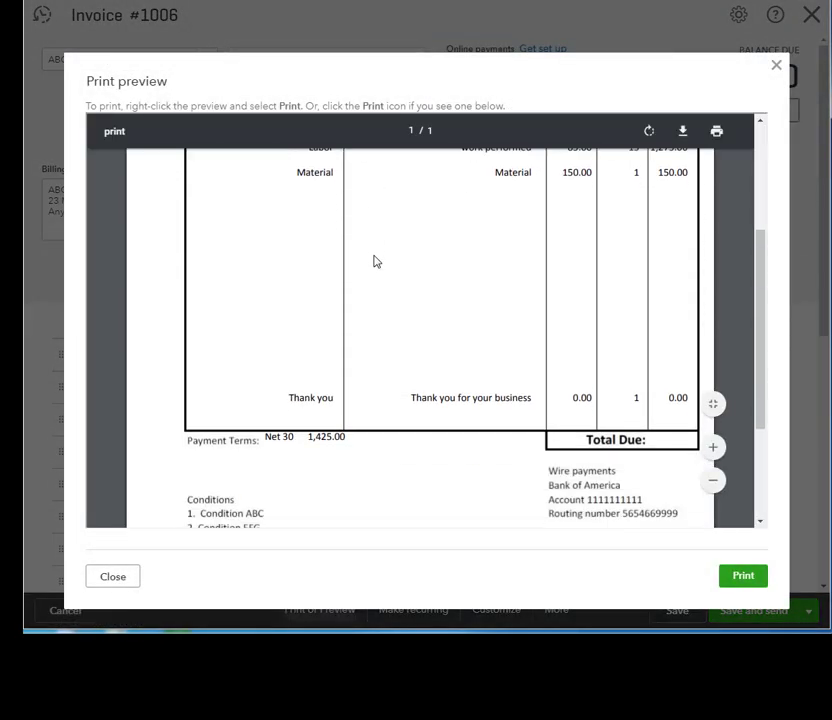
pyautogui.scroll(1, 391, 252)
pyautogui.moveTo(291, 472); pyautogui.dragTo(631, 461)
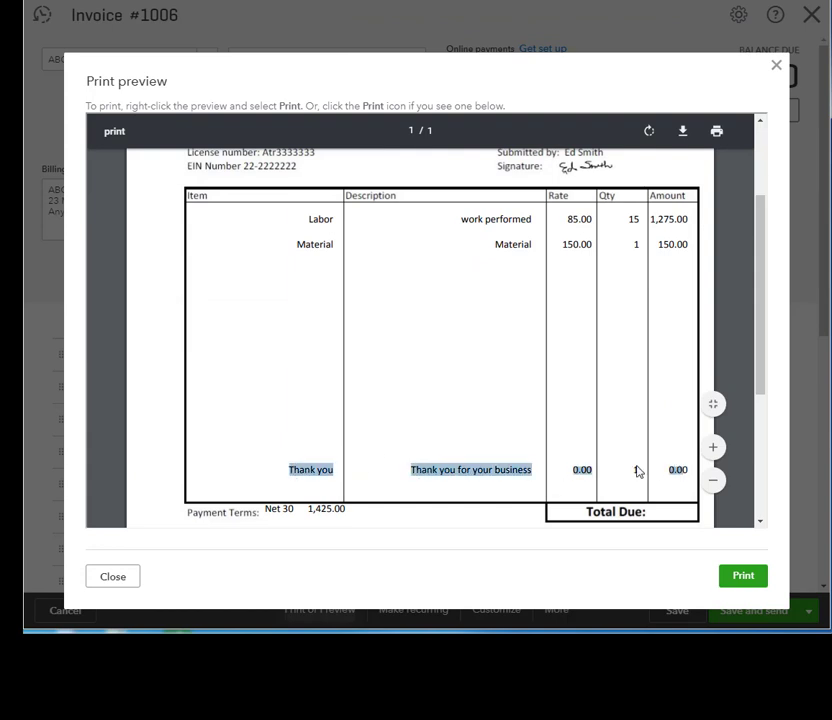
pyautogui.moveTo(265, 509); pyautogui.dragTo(373, 536)
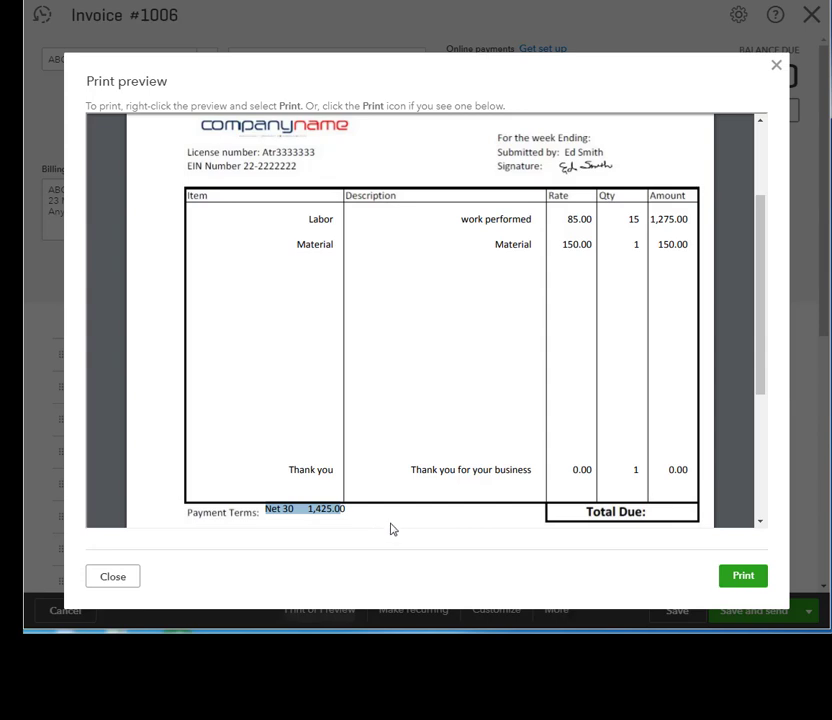
pyautogui.click(647, 525)
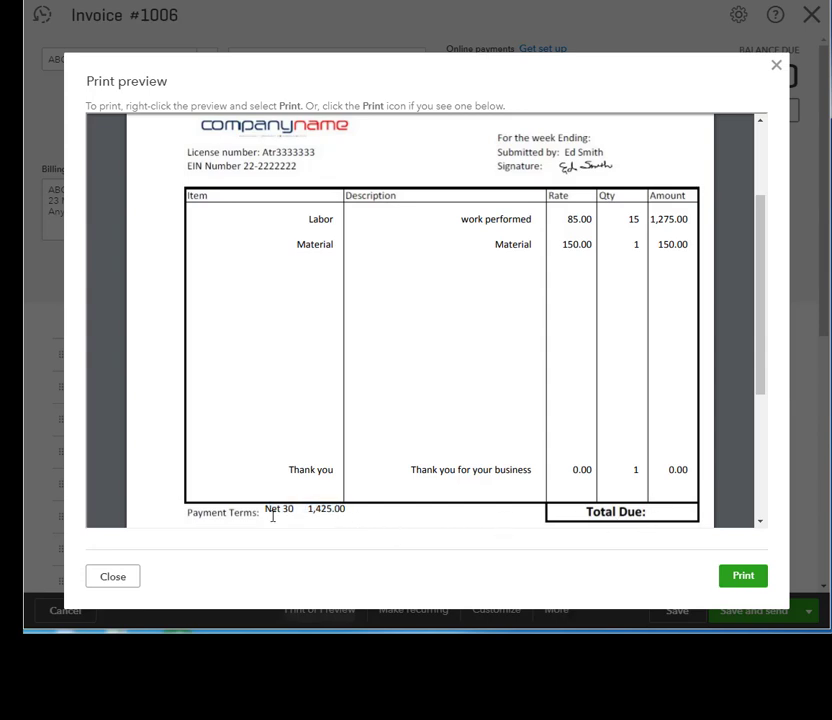
pyautogui.moveTo(304, 511); pyautogui.dragTo(581, 525)
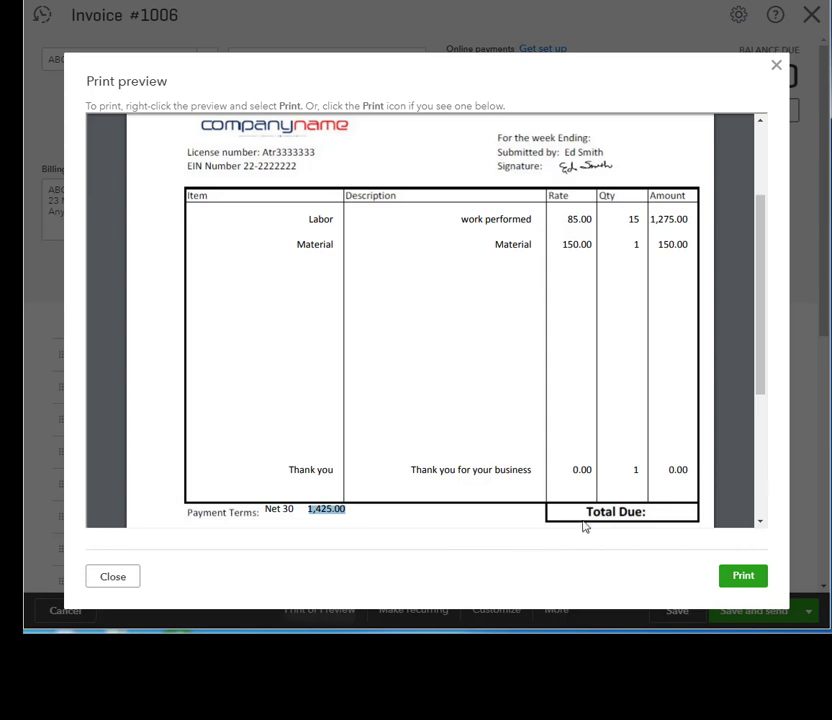
pyautogui.click(651, 518)
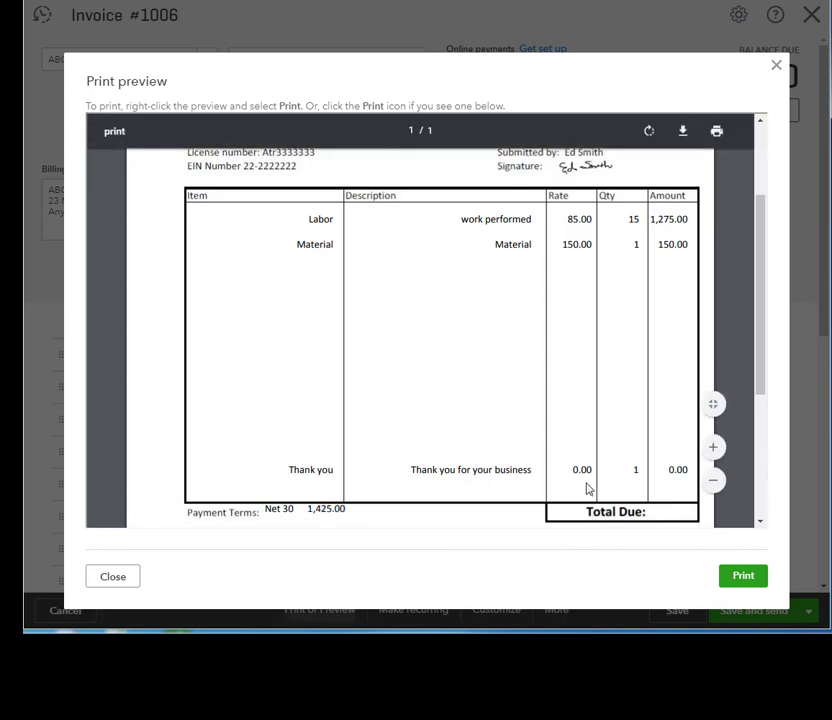
# Close the print preview and save invoice 1006.
pyautogui.click(118, 582)
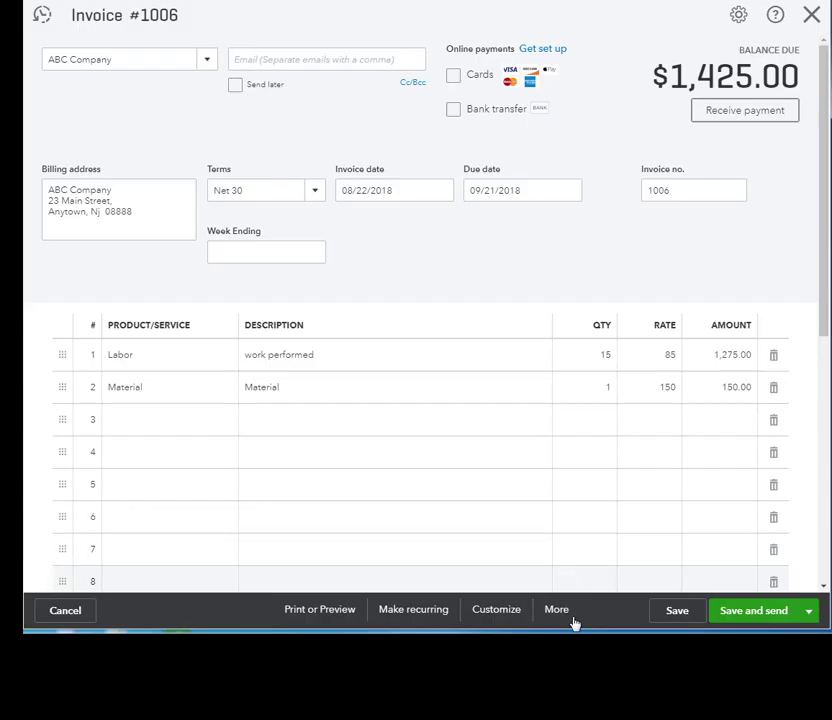
pyautogui.click(677, 610)
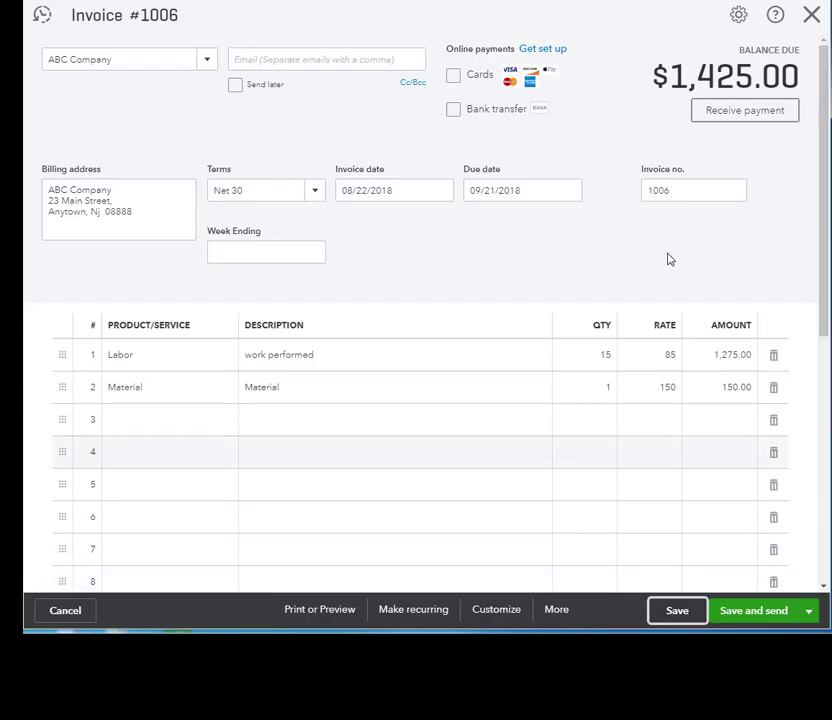
pyautogui.click(811, 14)
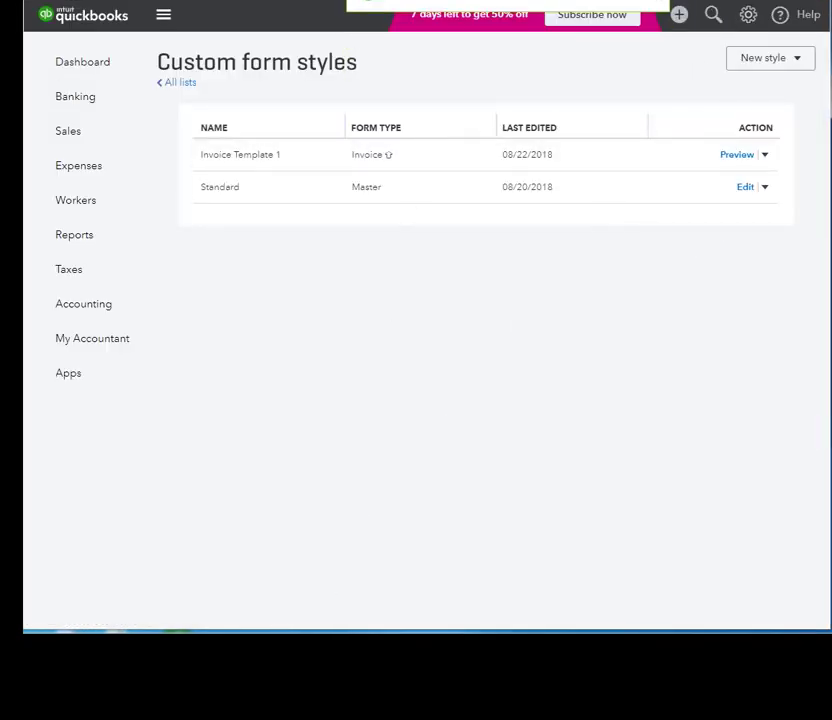
# Right-align <Total> and switch to the Invoice 2 template document.
pyautogui.moveTo(347, 633)
pyautogui.click(347, 595)
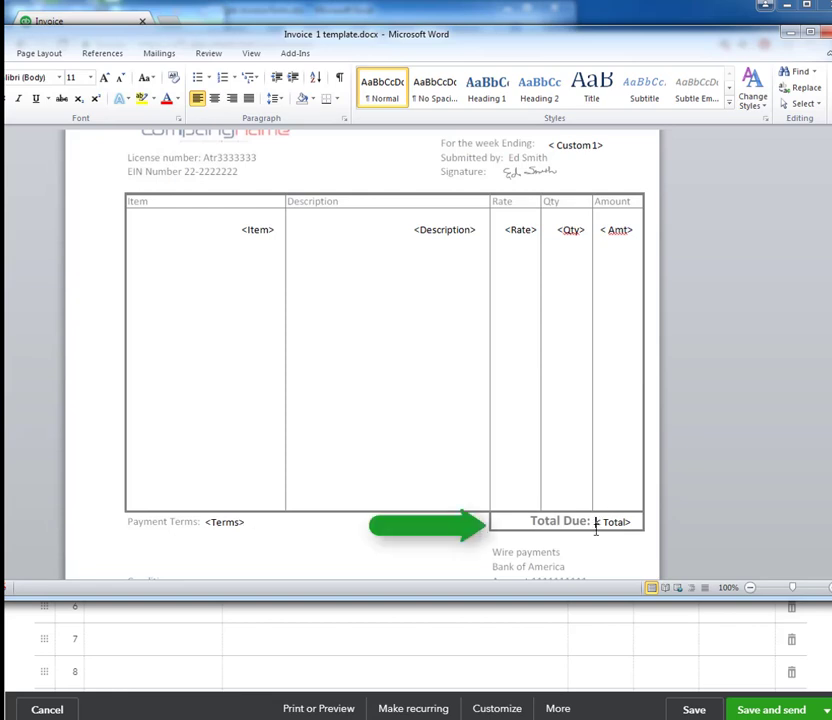
pyautogui.hotkey('ctrl', 'r')
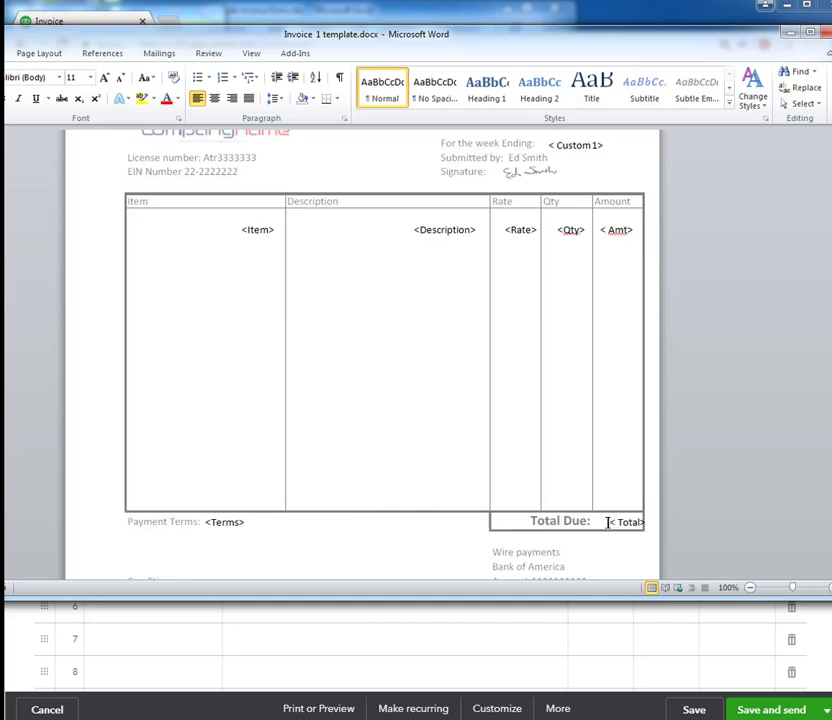
pyautogui.moveTo(607, 521); pyautogui.dragTo(238, 521)
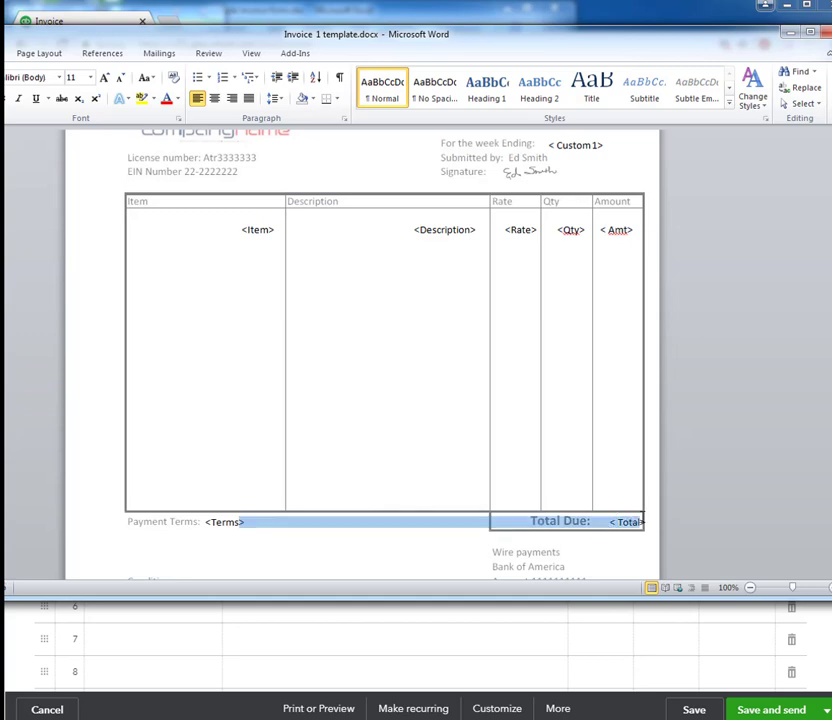
pyautogui.click(117, 215)
pyautogui.click(117, 209)
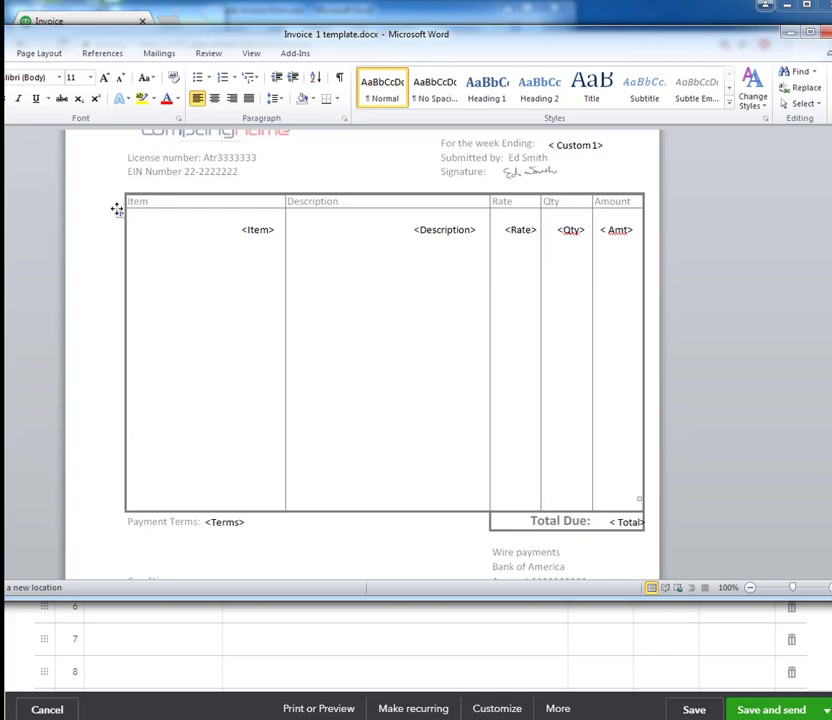
pyautogui.click(117, 207)
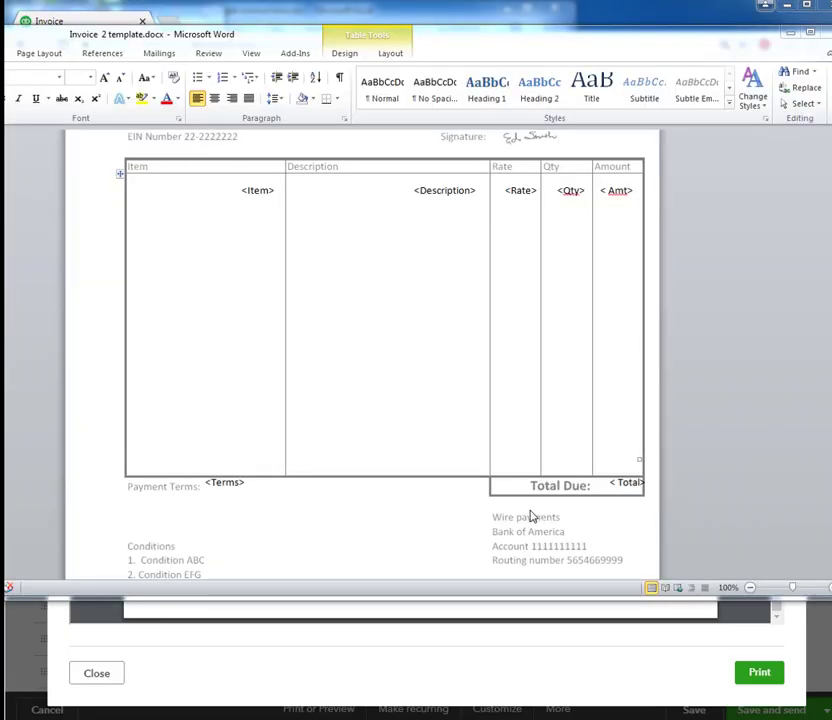
# Push <Terms> and <Total> down to leave room below the Payment Terms line.
pyautogui.click(612, 482)
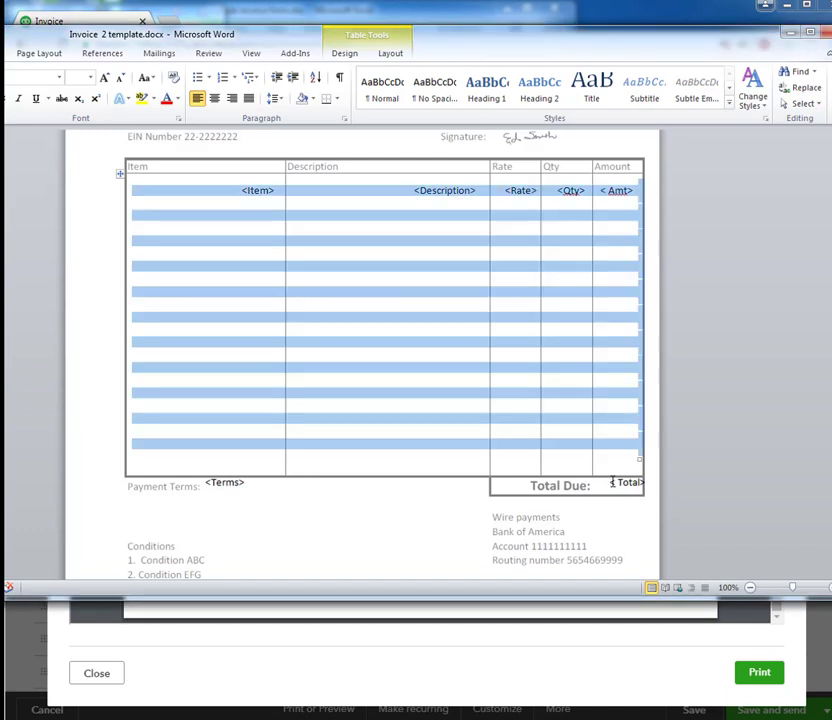
pyautogui.click(612, 482)
pyautogui.scroll(-3, 410, 449)
pyautogui.scroll(1, 327, 407)
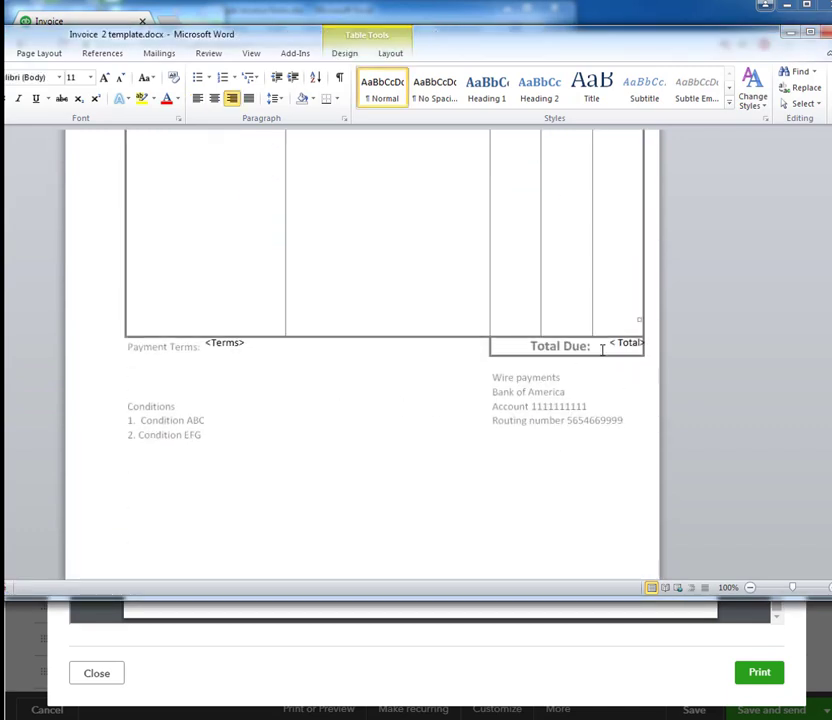
pyautogui.click(293, 353)
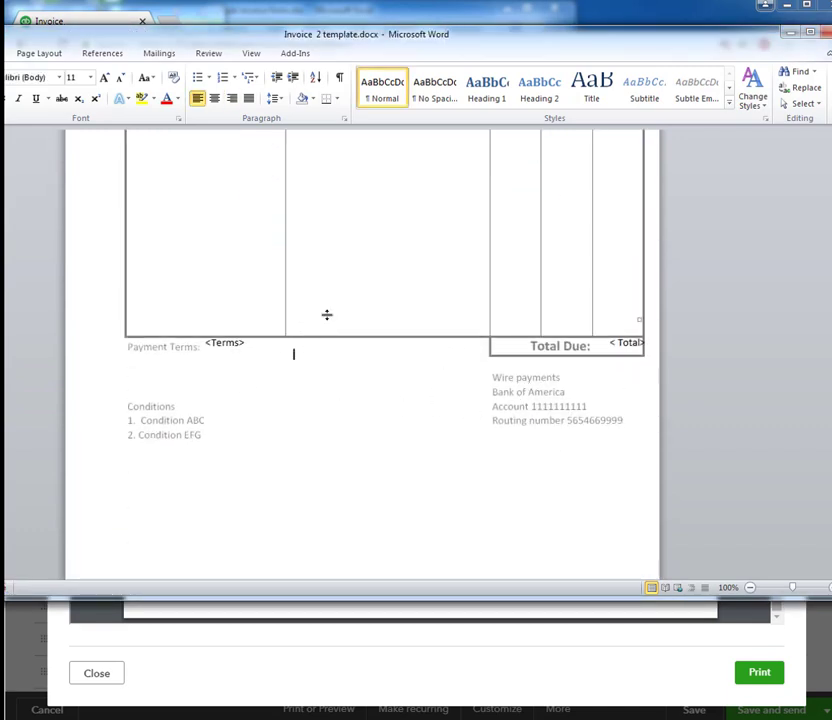
pyautogui.scroll(3, 327, 314)
pyautogui.scroll(-3, 340, 313)
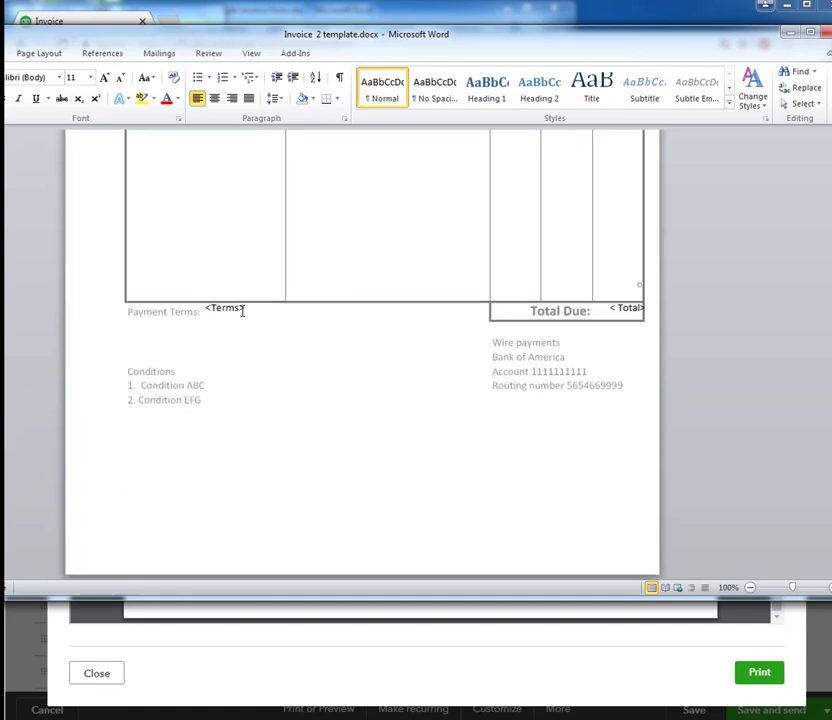
pyautogui.click(215, 322)
pyautogui.press('Return')
pyautogui.press('Return')
pyautogui.press('Return')
pyautogui.press('Return')
pyautogui.press('Return')
pyautogui.press('Return')
pyautogui.scroll(5, 327, 293)
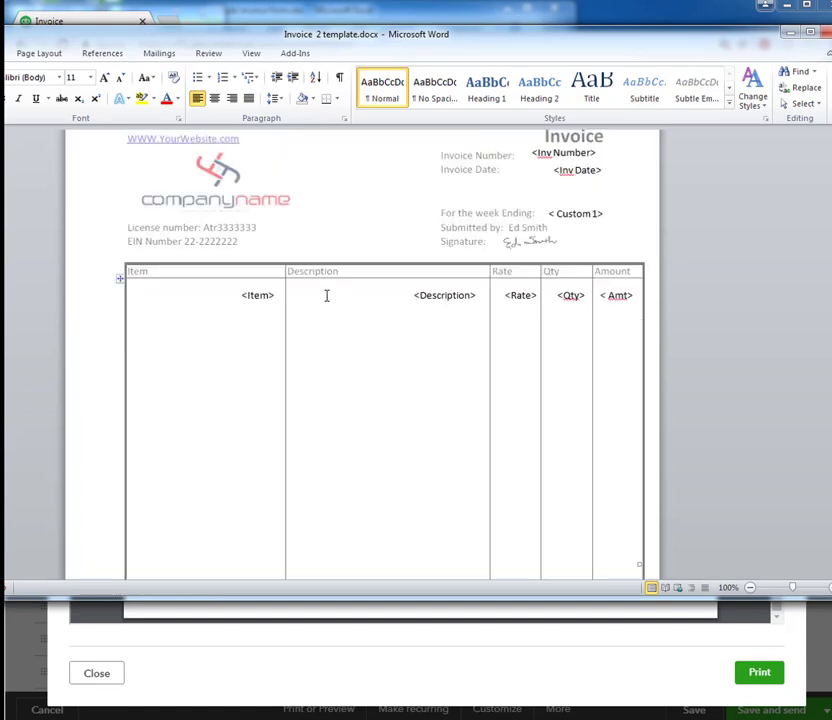
pyautogui.scroll(-4, 328, 299)
pyautogui.press('Up')
pyautogui.press('Up')
pyautogui.press('Up')
pyautogui.press('Up')
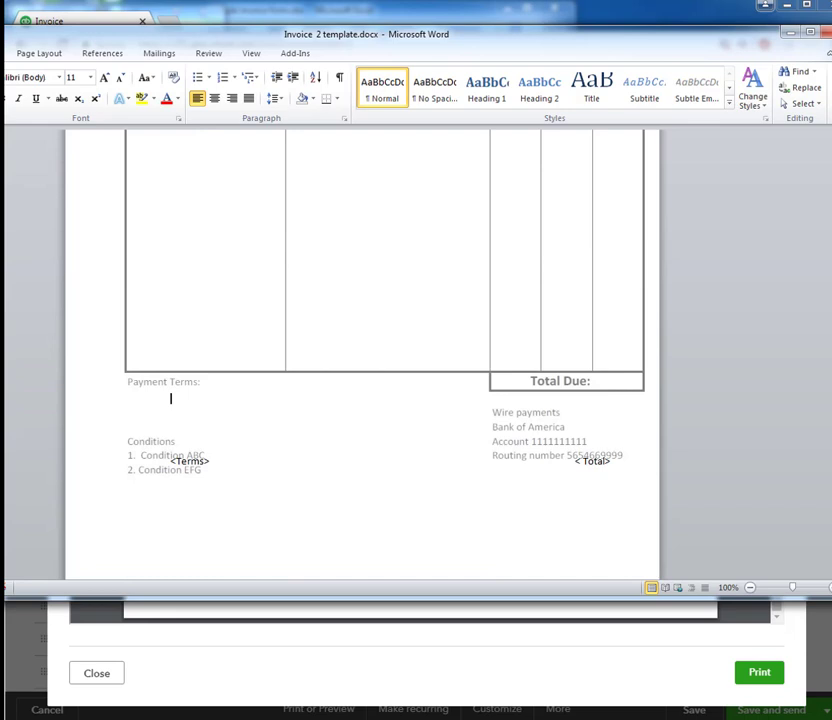
# Insert a 1x2 table below Payment Terms, aligning its borders with Total Due and the Amount column.
pyautogui.click(4, 53)
pyautogui.click(5, 80)
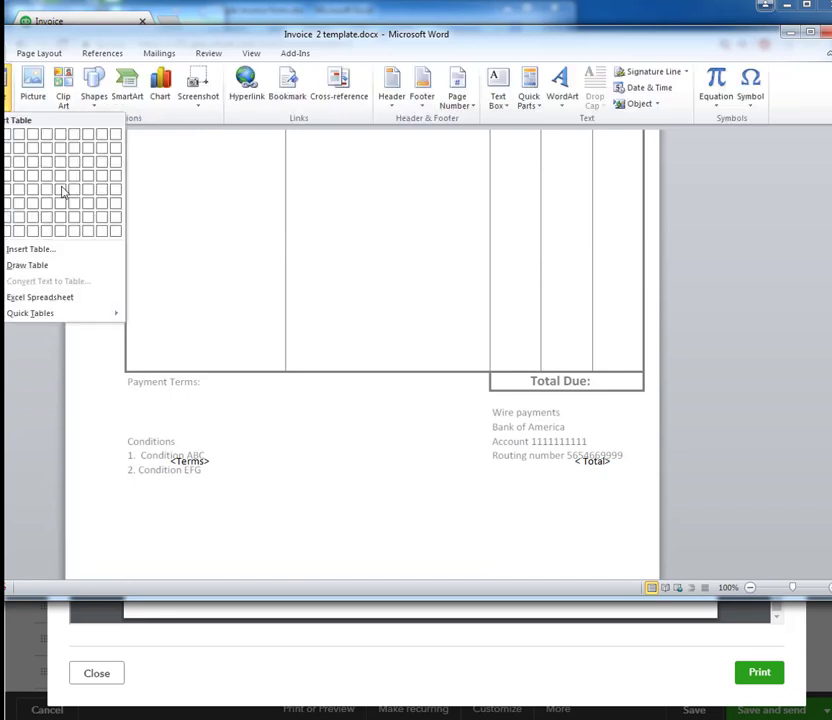
pyautogui.click(25, 134)
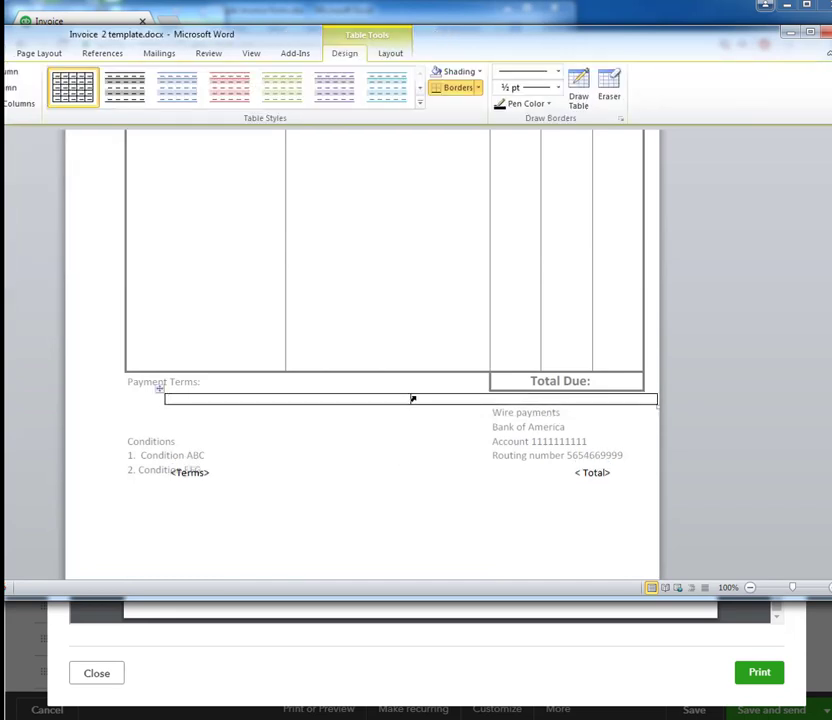
pyautogui.moveTo(409, 400); pyautogui.dragTo(532, 399)
pyautogui.moveTo(160, 377); pyautogui.dragTo(106, 396)
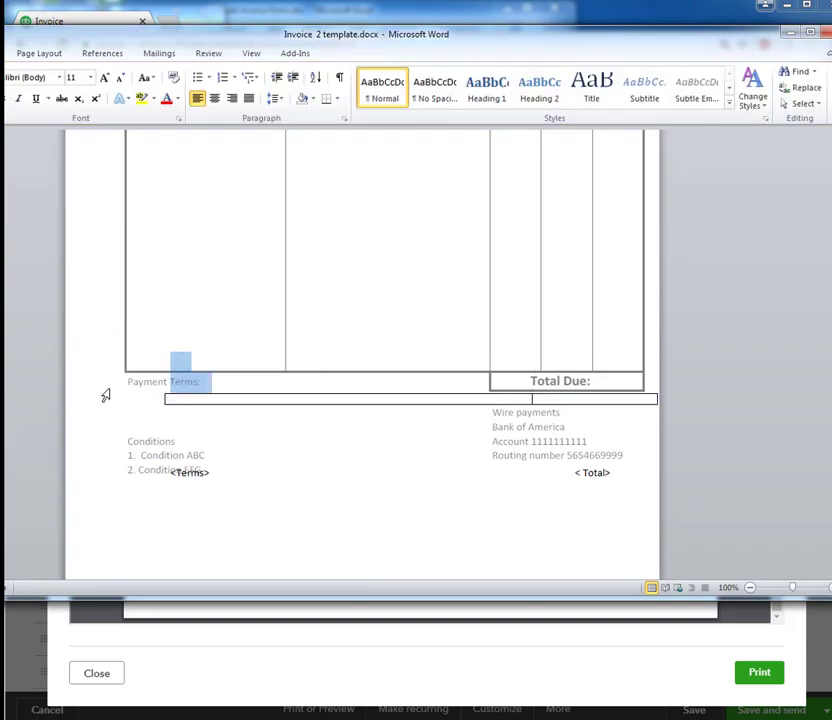
pyautogui.moveTo(164, 399); pyautogui.dragTo(210, 398)
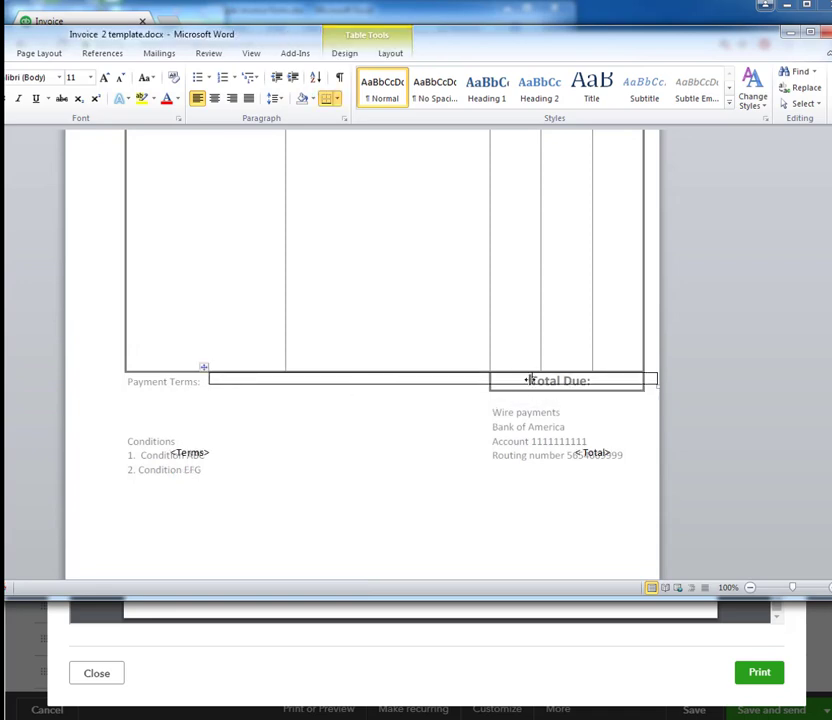
pyautogui.moveTo(530, 380); pyautogui.dragTo(594, 380)
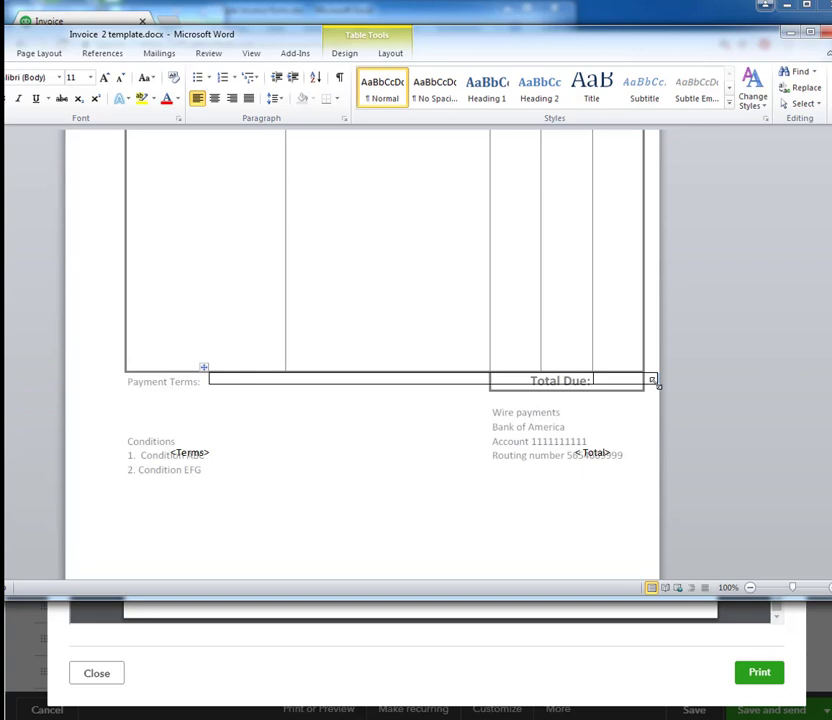
pyautogui.moveTo(655, 383); pyautogui.dragTo(645, 388)
pyautogui.moveTo(580, 380); pyautogui.dragTo(593, 380)
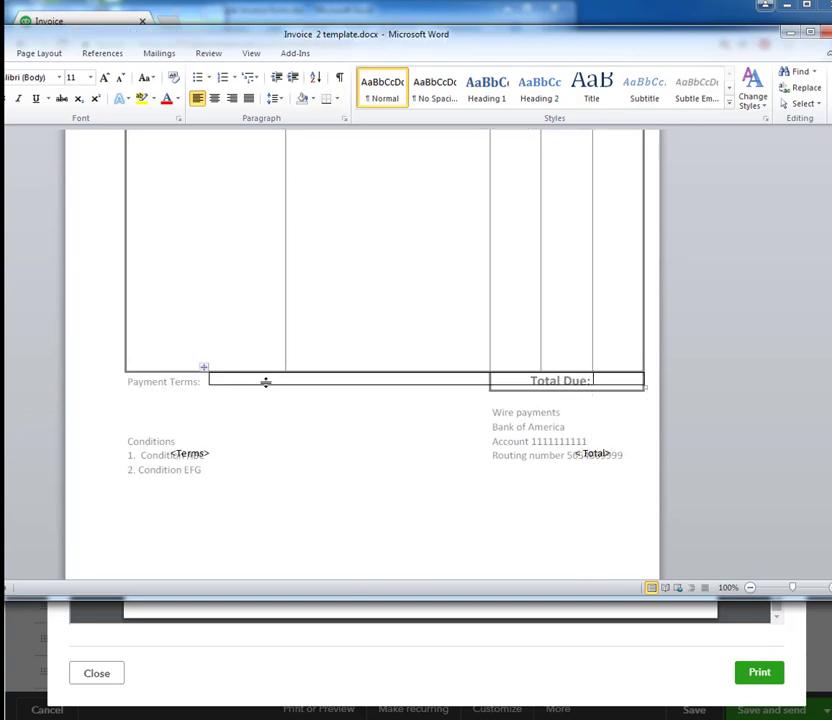
# Move <Terms> and <Total> into the table's Payment Terms and Total Due cells.
pyautogui.click(268, 379)
pyautogui.moveTo(220, 462); pyautogui.dragTo(170, 456)
pyautogui.click(243, 379)
pyautogui.write('<Terms>')
pyautogui.hotkey('ctrl', 'x')
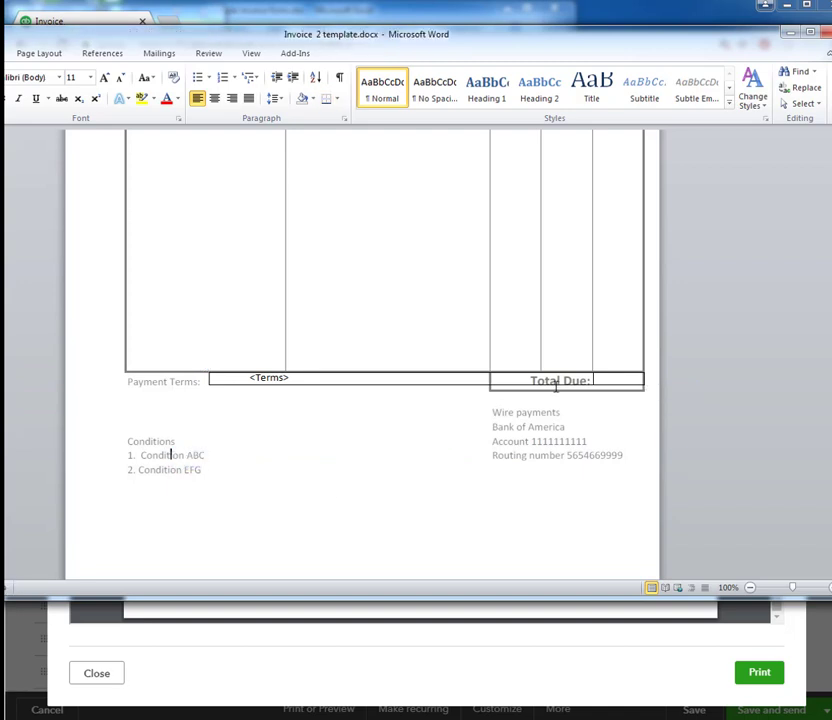
pyautogui.click(618, 380)
pyautogui.hotkey('ctrl', 'v')
pyautogui.click(360, 433)
# Set the Terms/Total row's borders to None through Table Properties > Borders and Shading.
pyautogui.click(285, 378)
pyautogui.rightClick(285, 378)
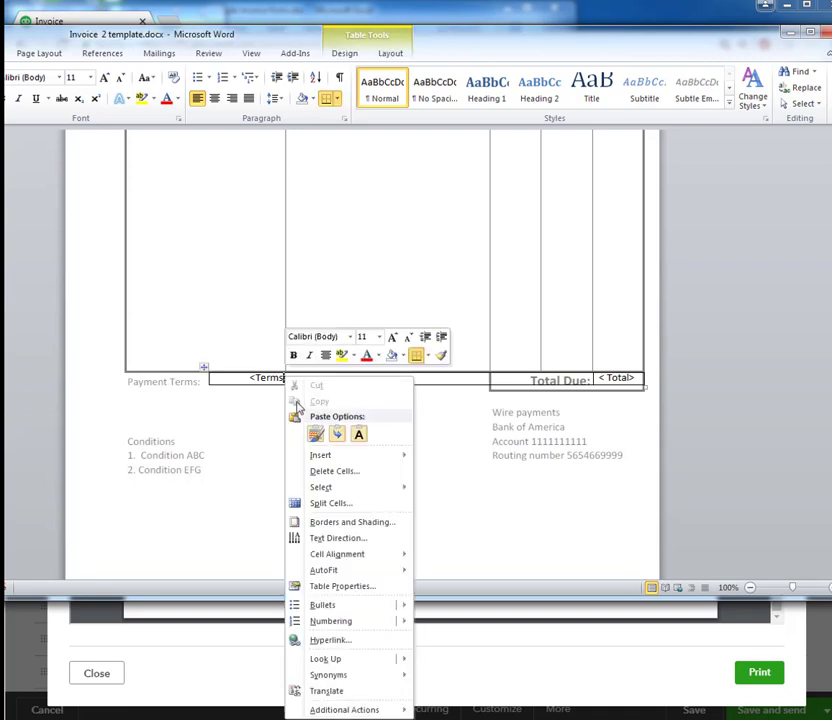
pyautogui.click(204, 366)
pyautogui.rightClick(204, 366)
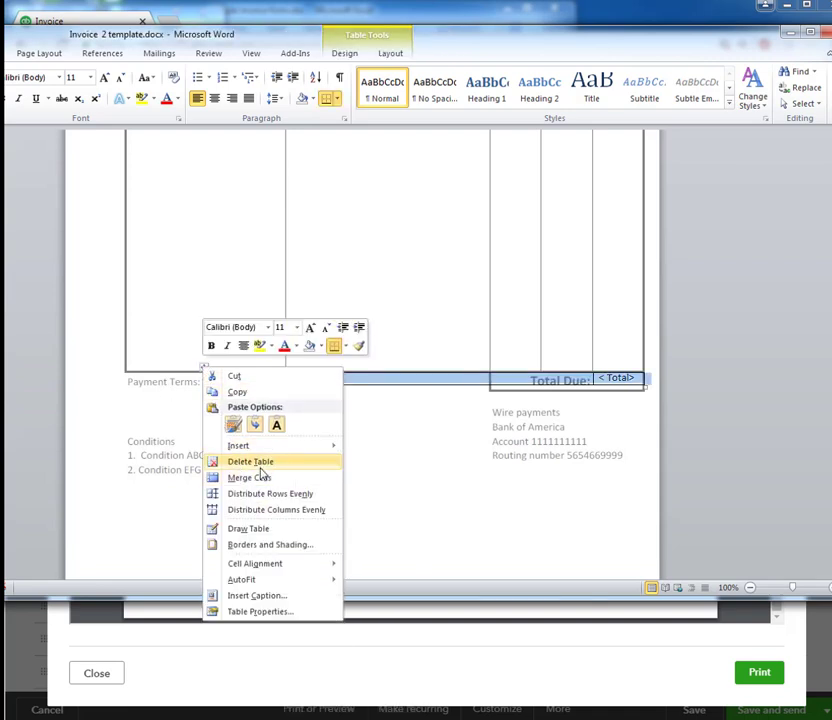
pyautogui.click(282, 612)
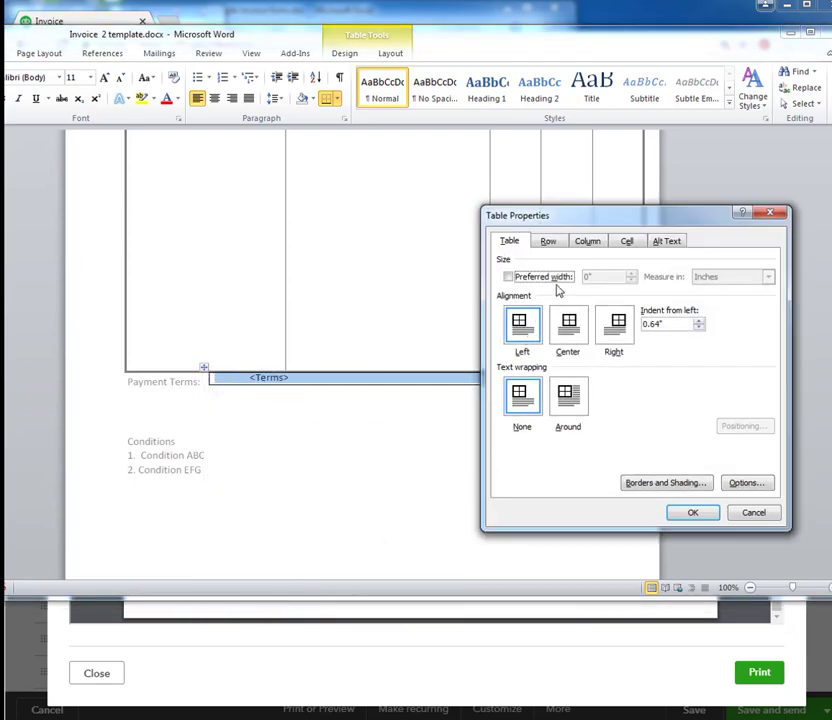
pyautogui.click(664, 483)
pyautogui.click(200, 228)
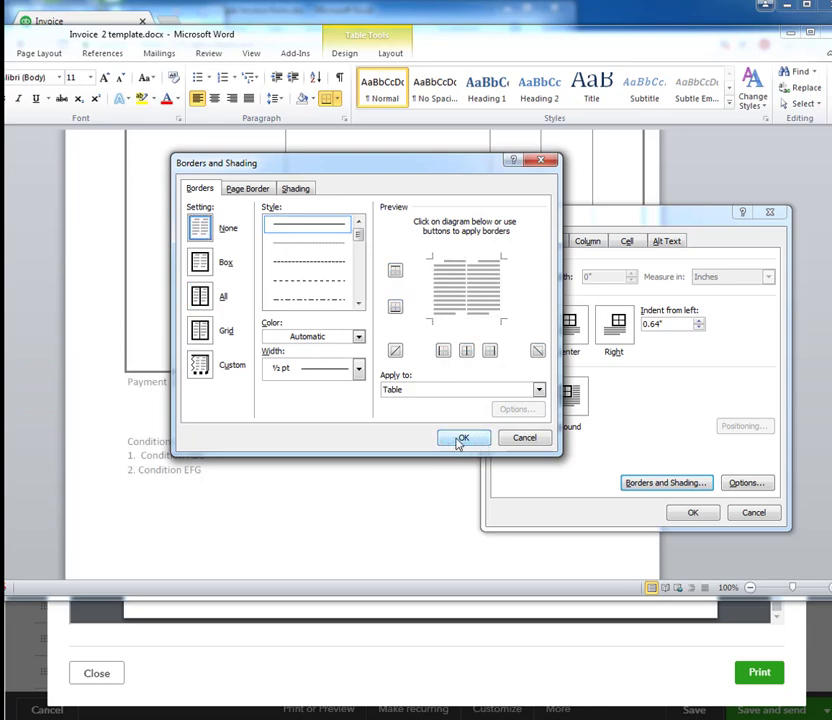
pyautogui.click(461, 440)
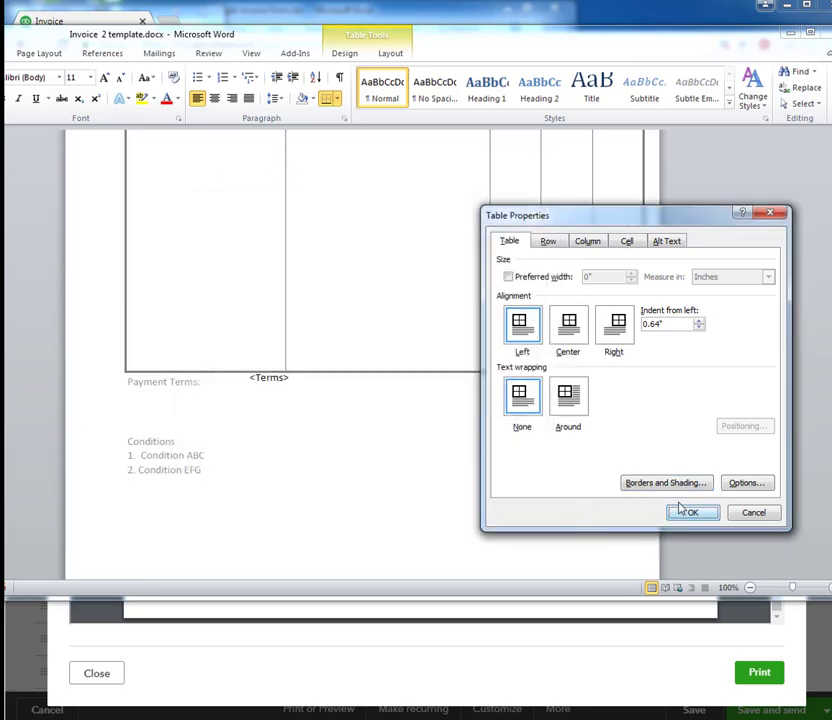
pyautogui.click(689, 512)
pyautogui.click(377, 384)
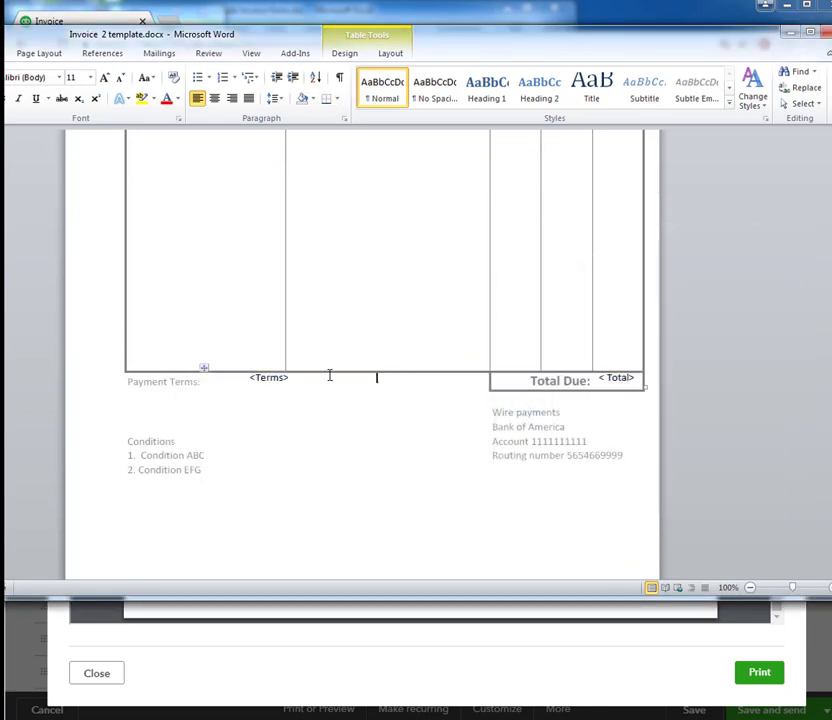
pyautogui.moveTo(319, 379); pyautogui.dragTo(211, 376)
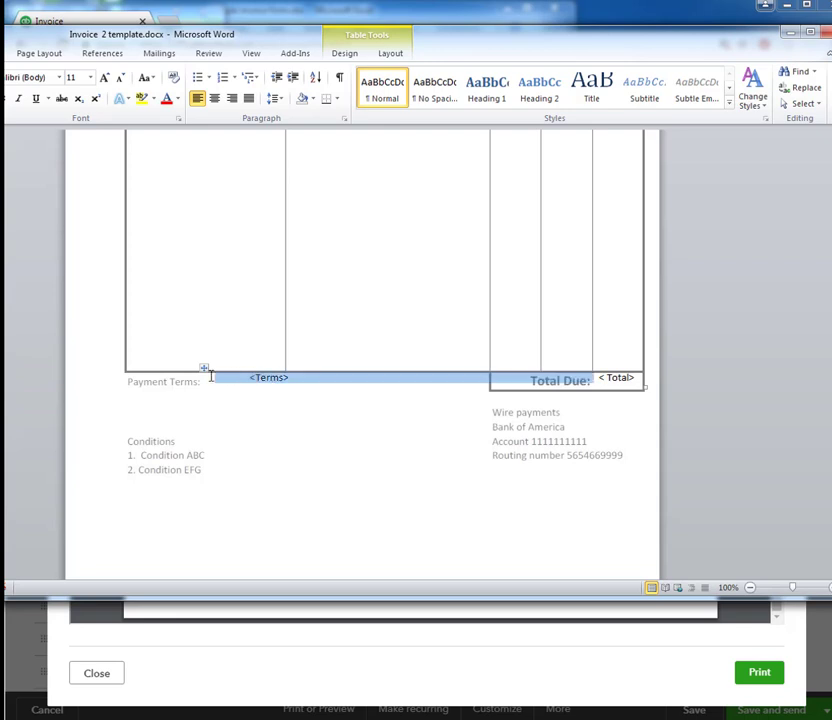
pyautogui.click(270, 382)
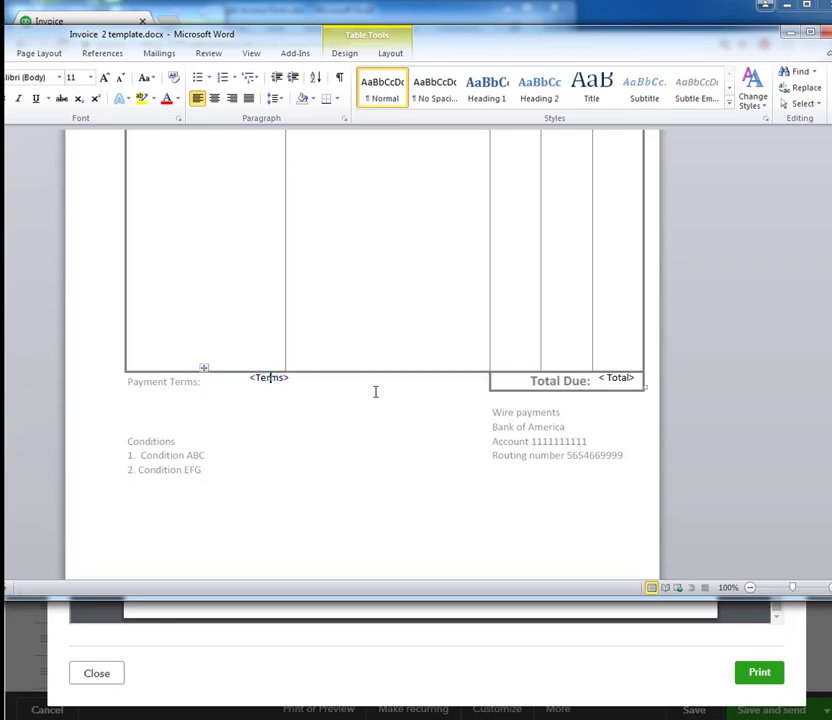
pyautogui.scroll(3, 164, 228)
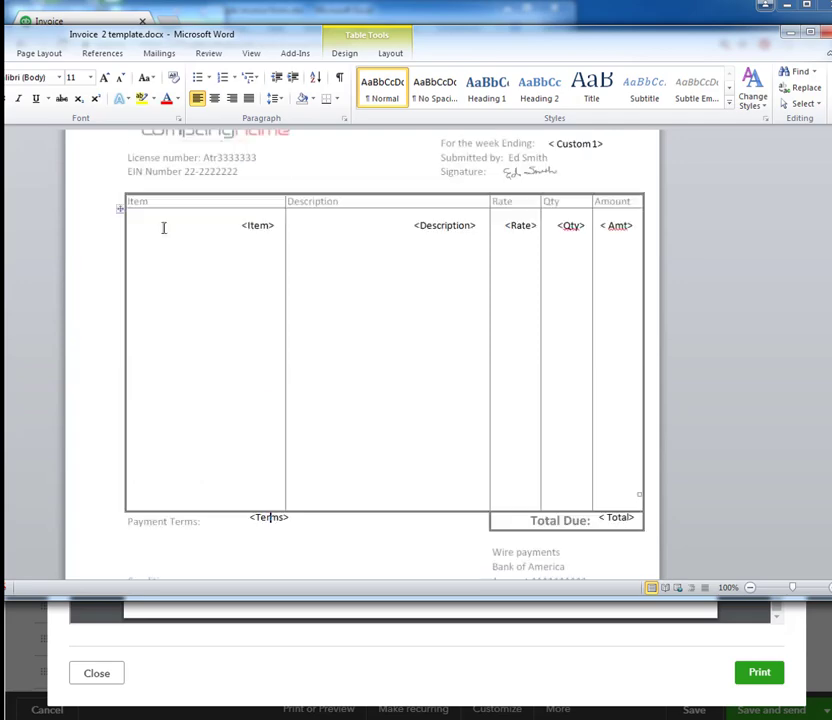
# Import Invoice 3 template.docx as a new custom form style.
pyautogui.hotkey('alt', 'f')
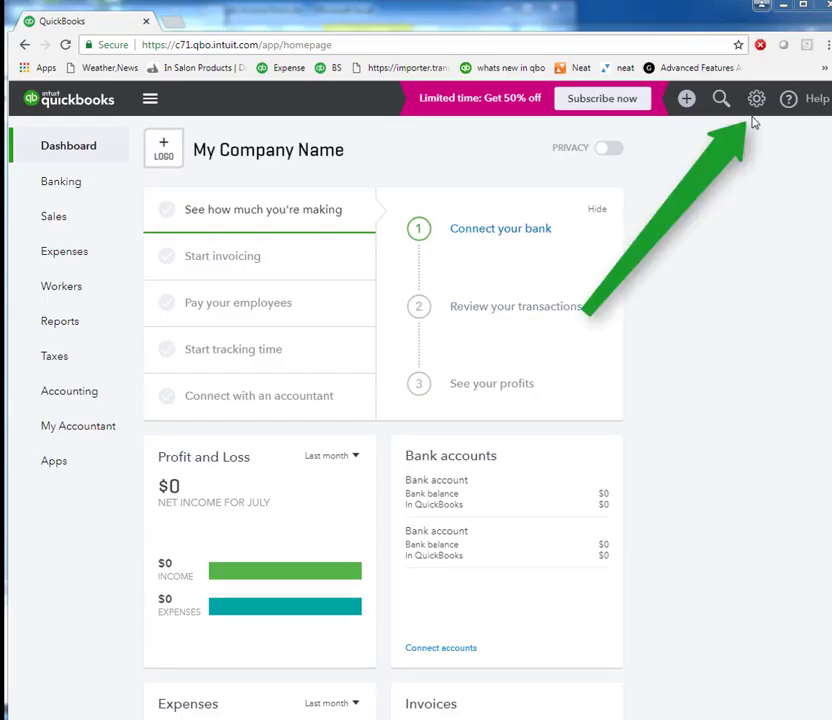
pyautogui.click(756, 98)
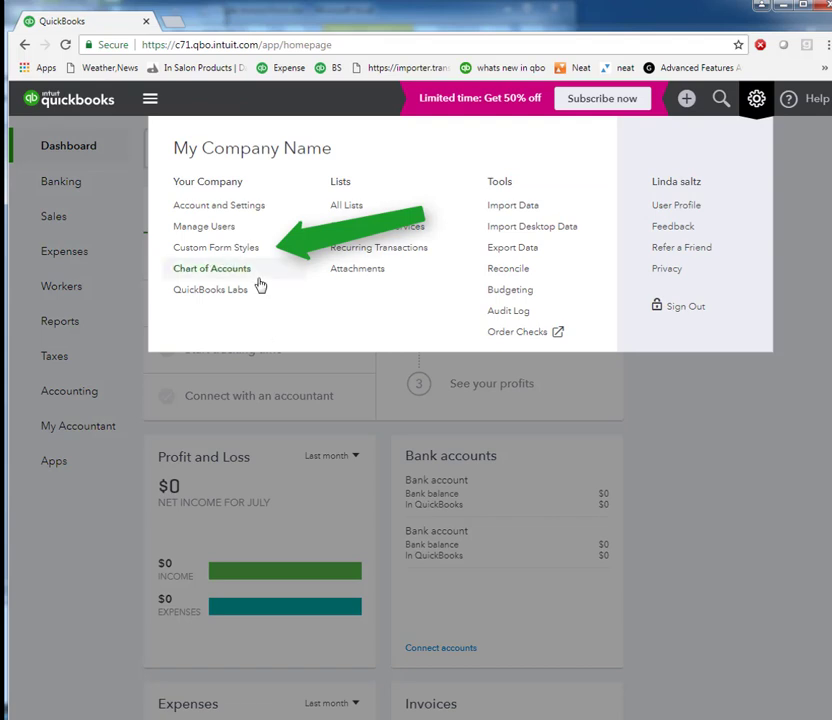
pyautogui.click(248, 248)
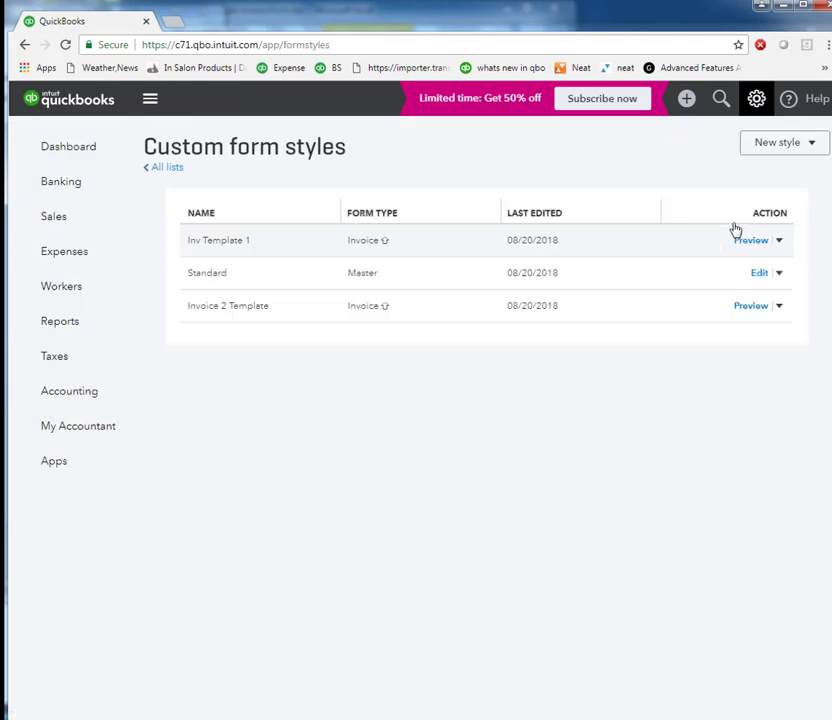
pyautogui.click(782, 146)
pyautogui.click(780, 176)
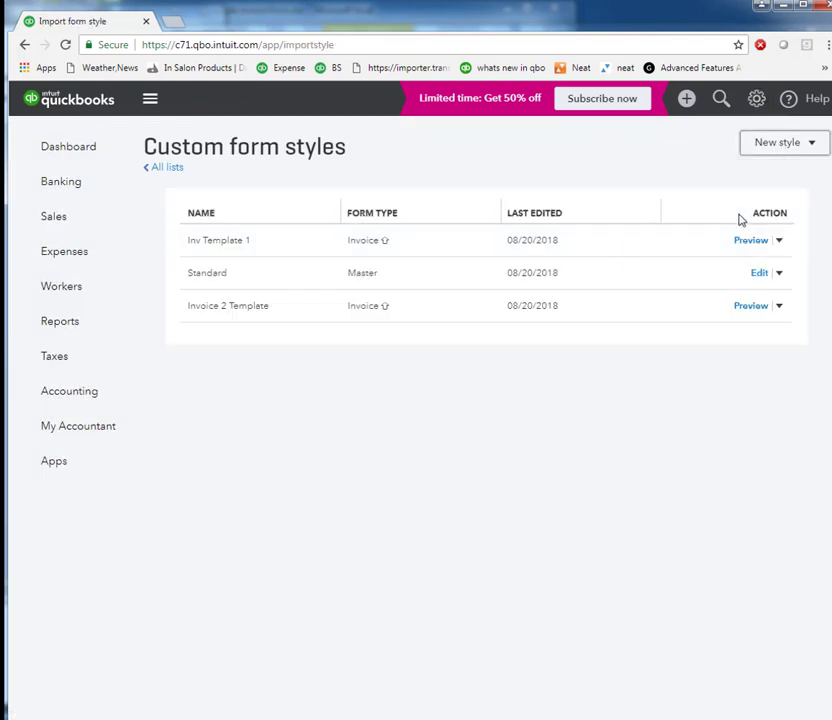
pyautogui.click(291, 410)
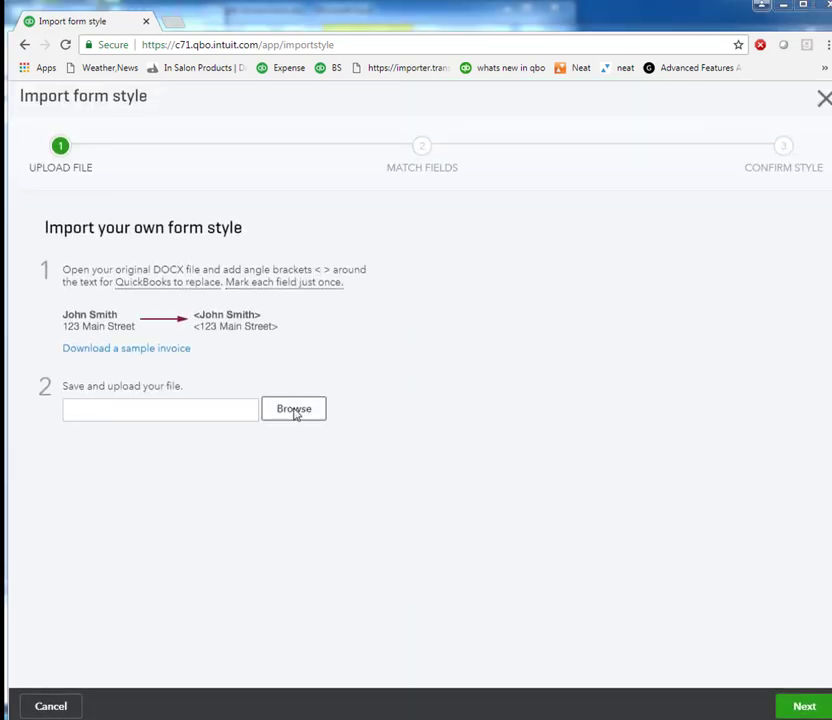
pyautogui.click(363, 191)
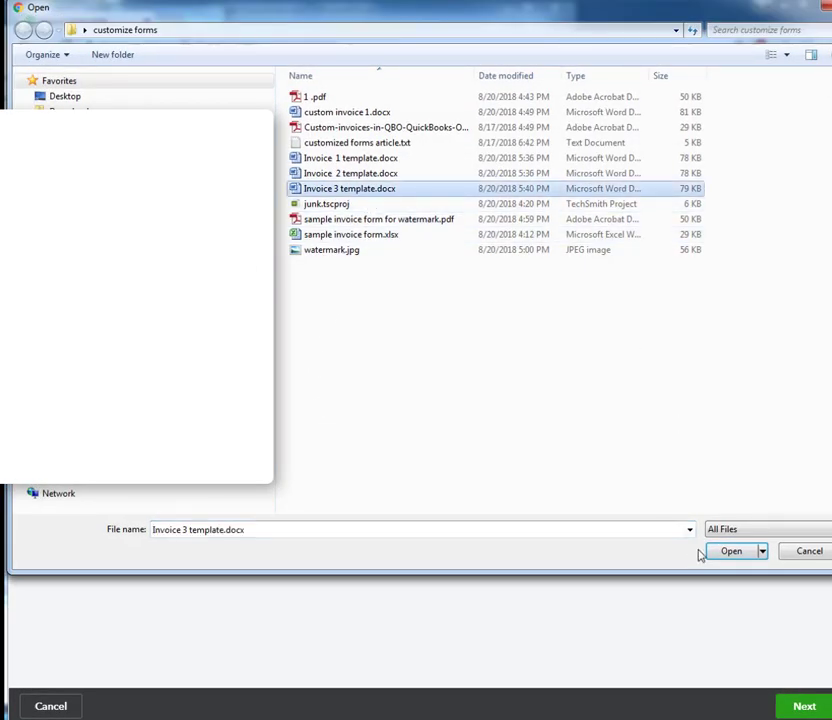
pyautogui.click(733, 551)
pyautogui.click(808, 707)
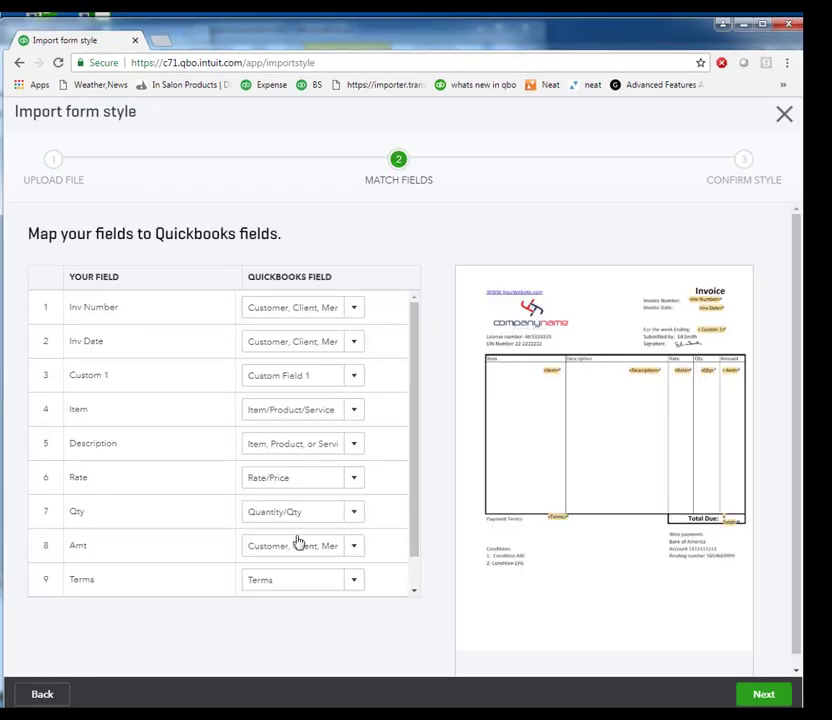
# Map Inv Number to Invoice Number, Inv Date to Invoice Date, and Amt to Amount/Line total.
pyautogui.click(243, 308)
pyautogui.write('in')
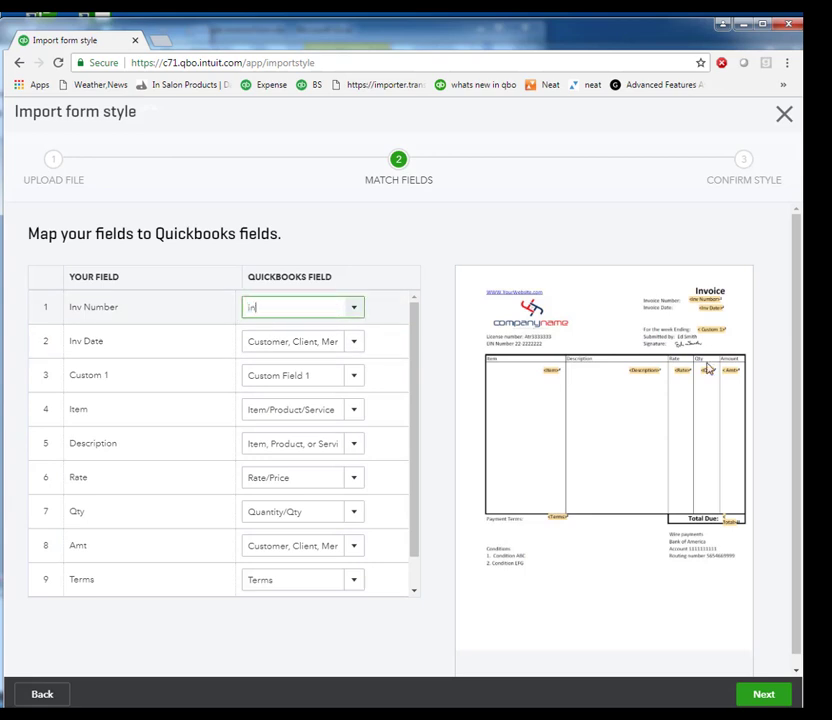
pyautogui.write('v')
pyautogui.click(247, 342)
pyautogui.click(247, 342)
pyautogui.write('inv')
pyautogui.click(247, 375)
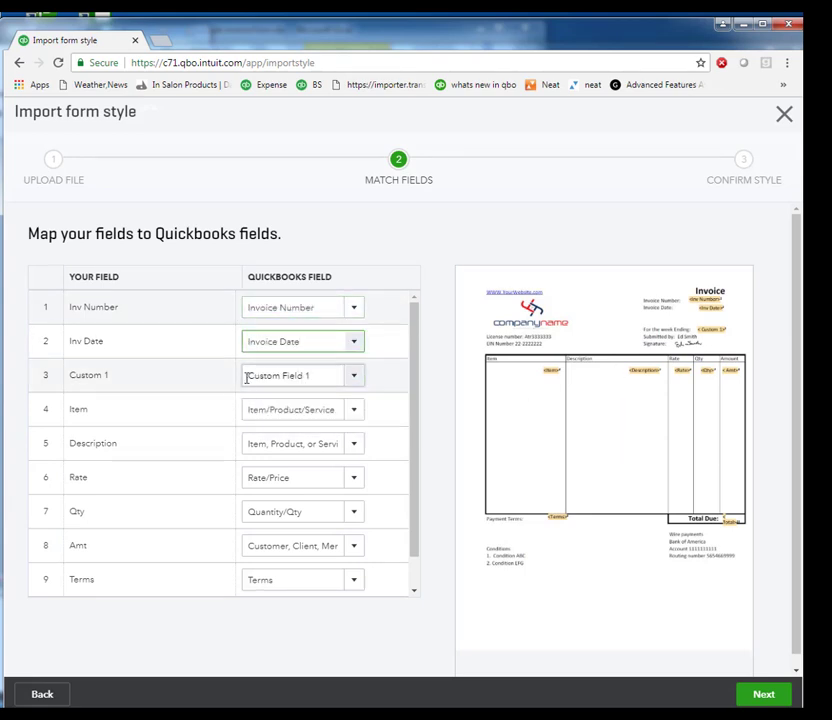
pyautogui.click(256, 545)
pyautogui.write('line')
pyautogui.click(290, 540)
pyautogui.press('Return')
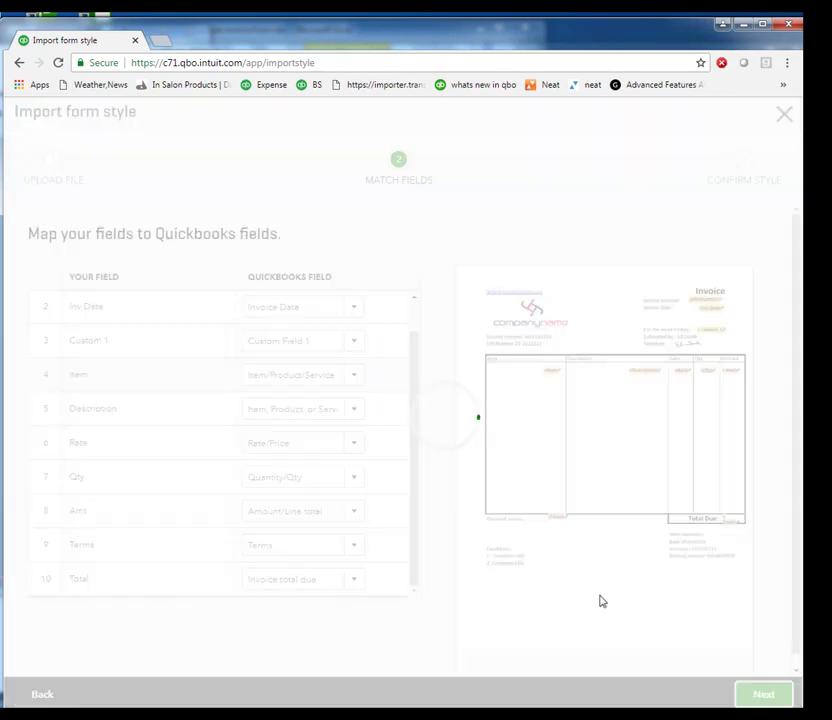
# Save the imported style under the name invoice 3 template.
pyautogui.scroll(3, 605, 533)
pyautogui.click(765, 693)
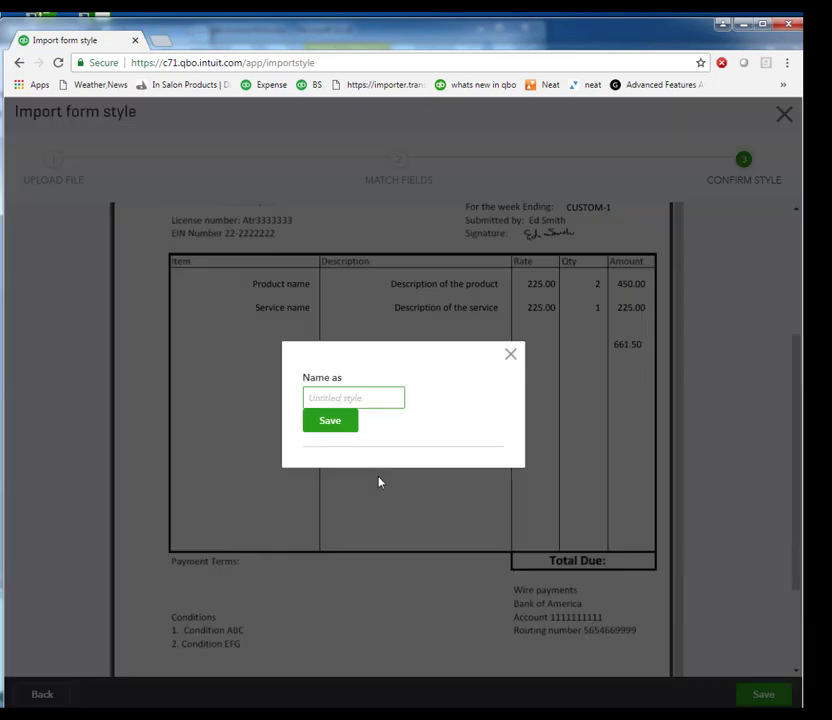
pyautogui.write('i')
pyautogui.write('nvoice te')
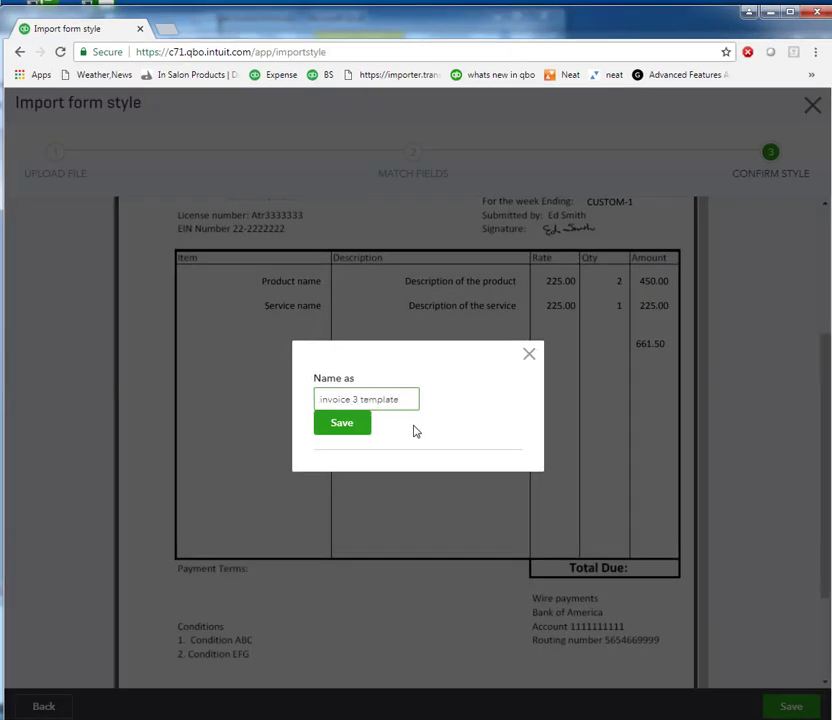
pyautogui.click(362, 423)
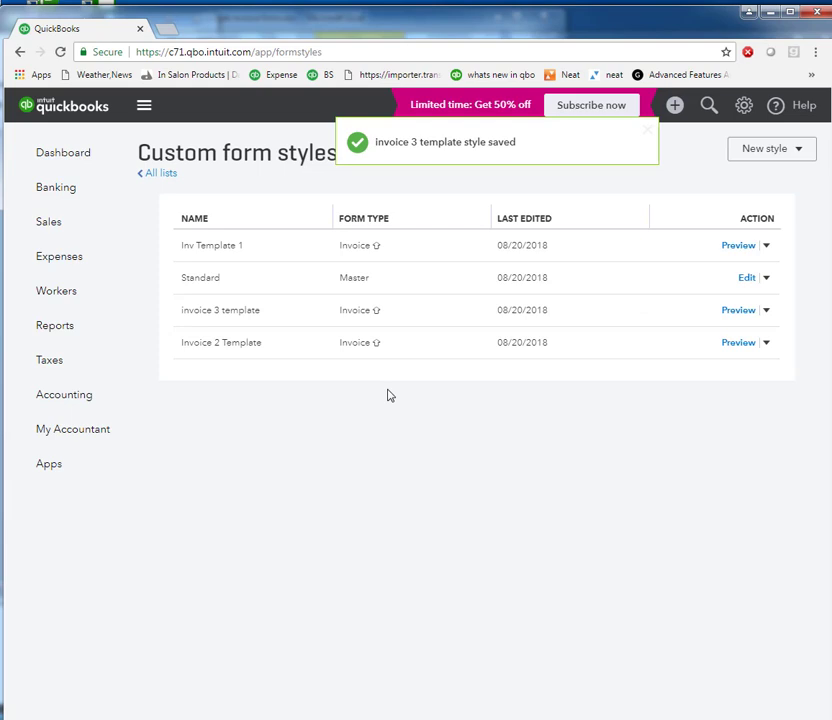
# Open existing invoice 1003 from Recent Invoices.
pyautogui.click(673, 107)
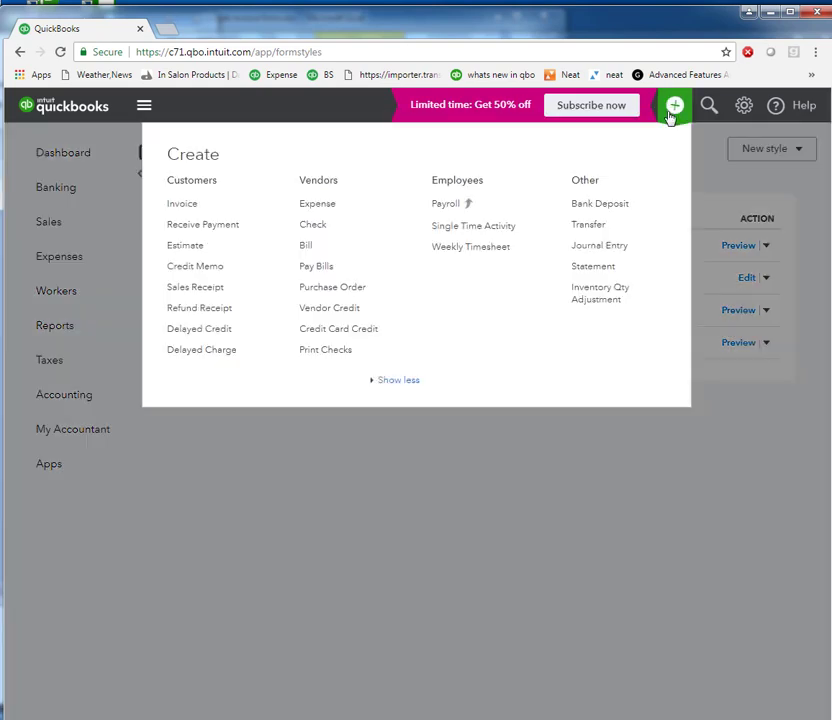
pyautogui.click(180, 205)
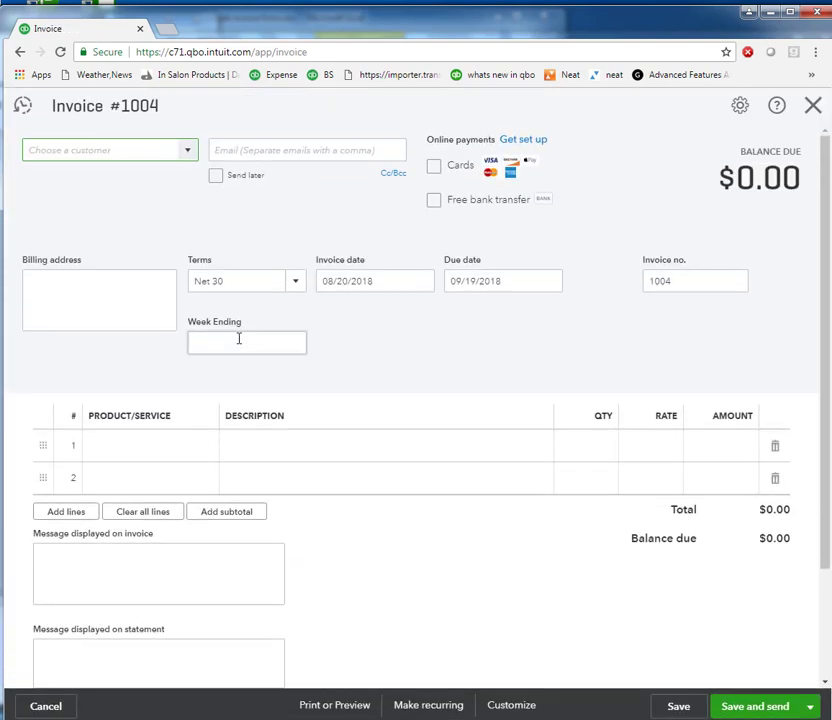
pyautogui.click(21, 106)
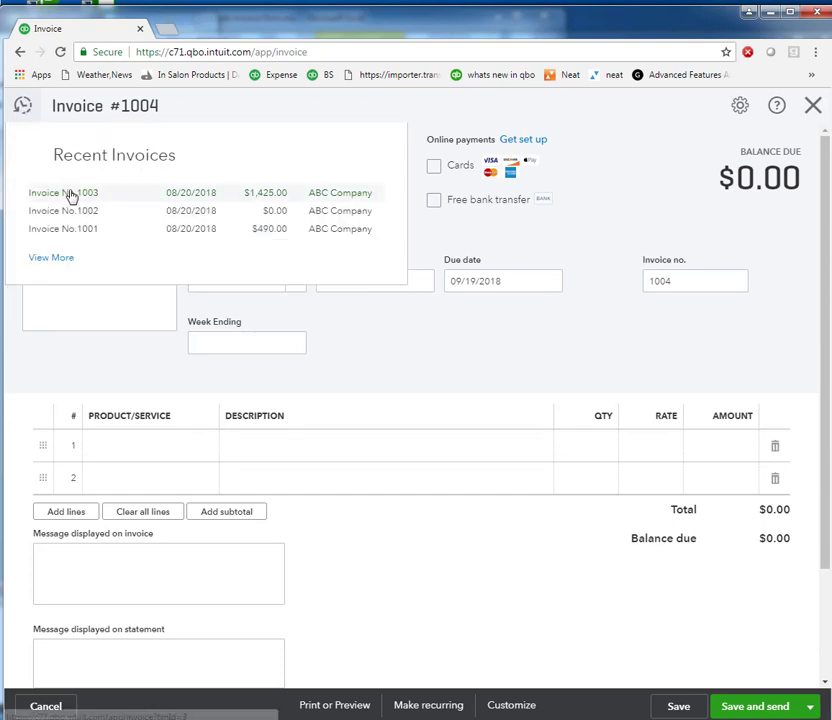
pyautogui.click(71, 193)
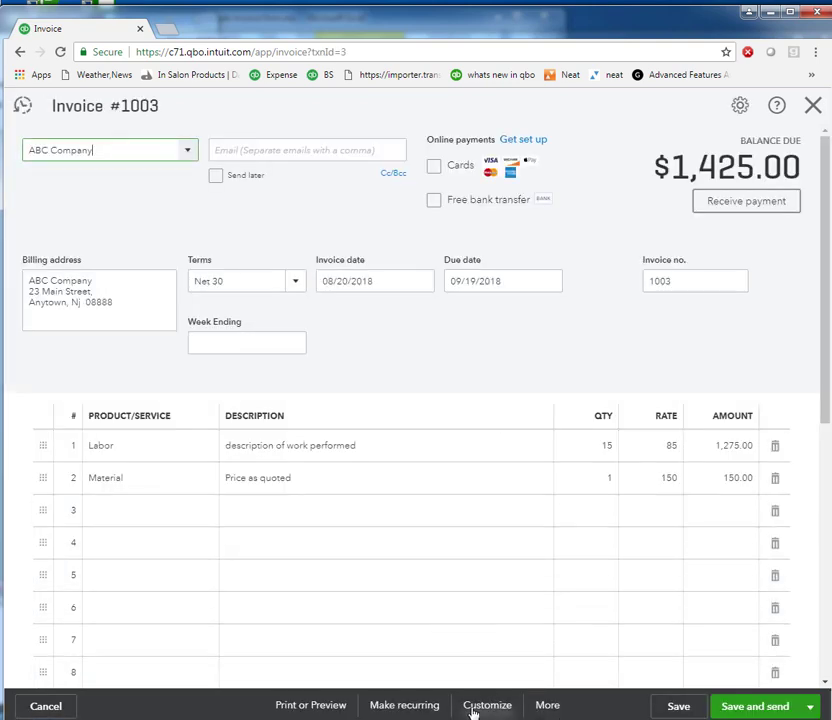
# Apply the invoice 3 template style to invoice 1003 and bring up its print options.
pyautogui.click(474, 707)
pyautogui.click(465, 563)
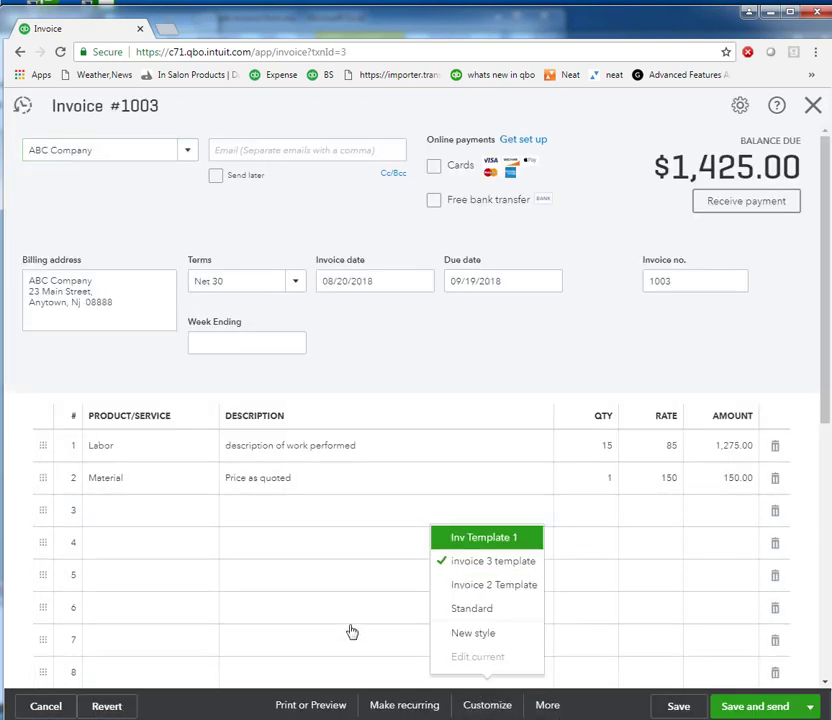
pyautogui.scroll(-2, 282, 527)
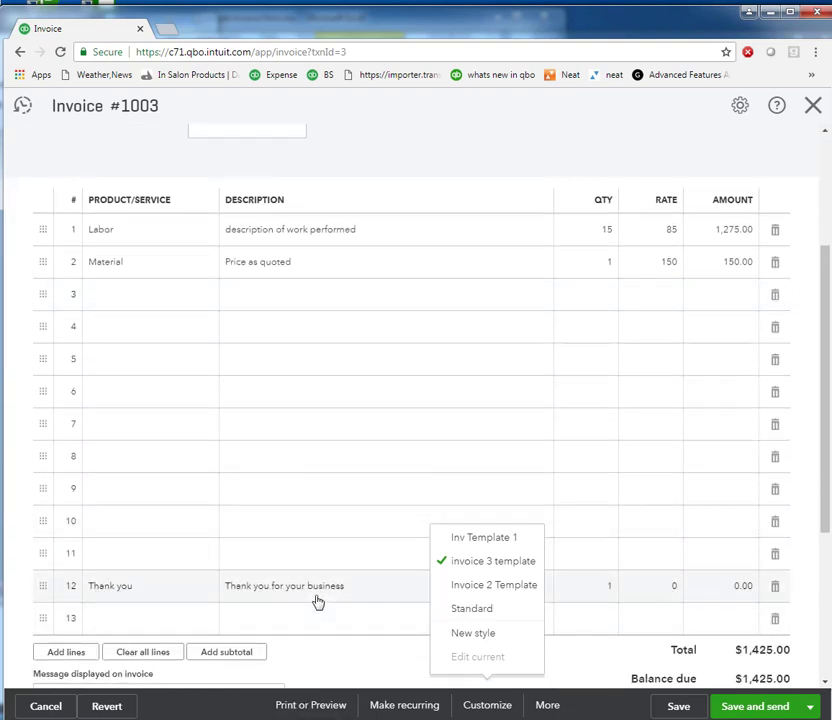
pyautogui.click(333, 714)
pyautogui.click(333, 714)
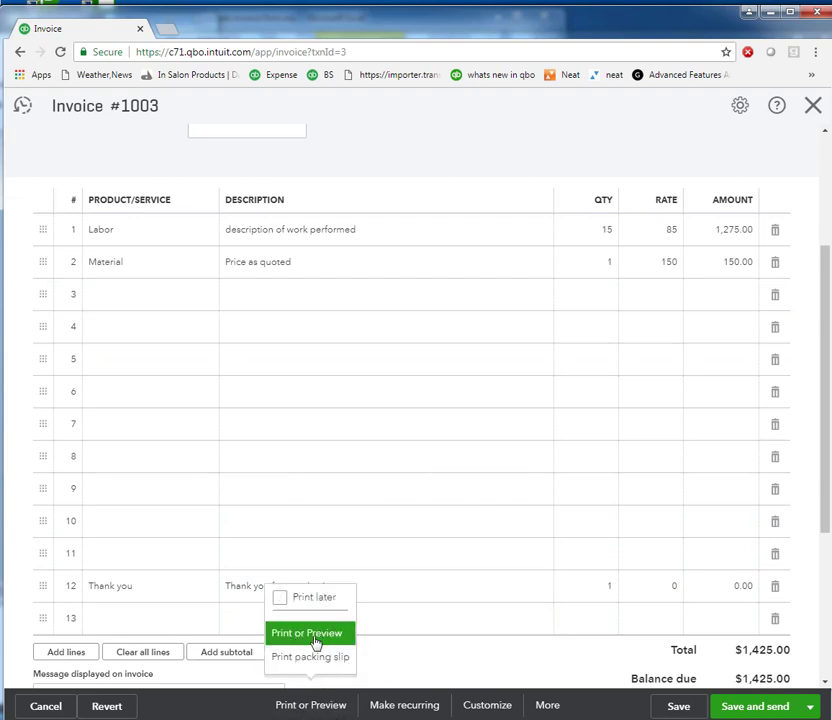
pyautogui.click(316, 636)
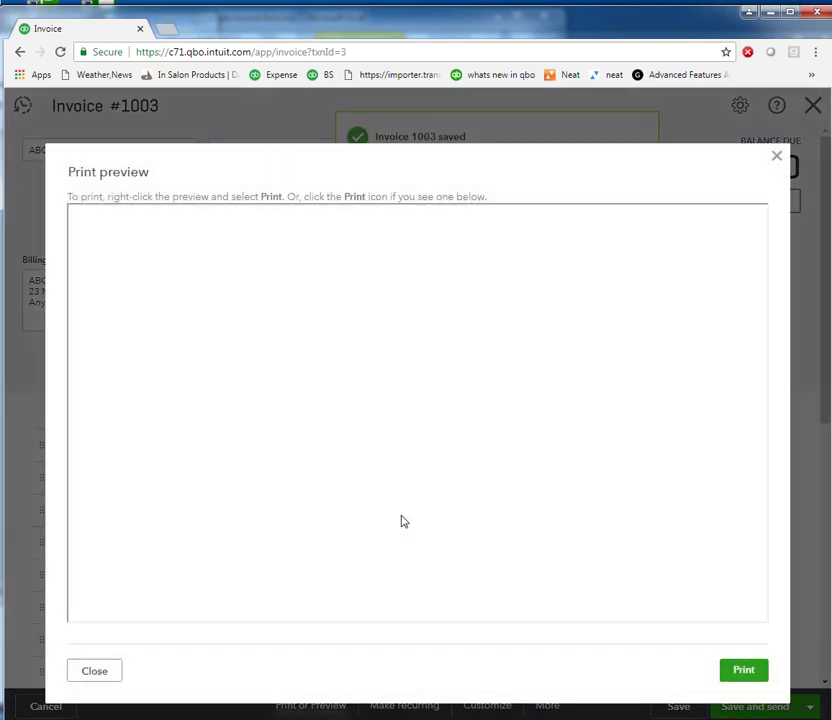
pyautogui.scroll(-5, 432, 408)
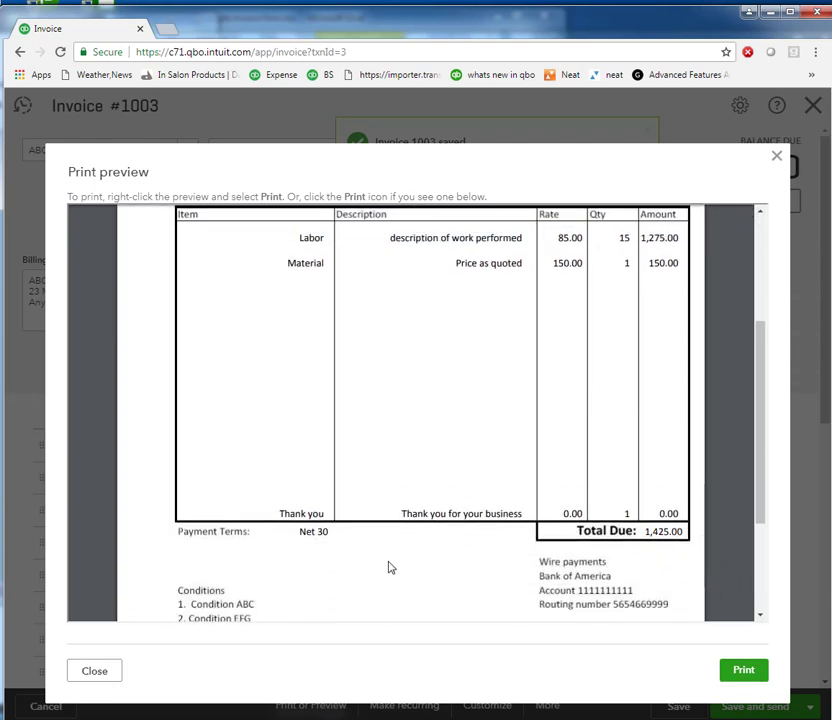
pyautogui.scroll(-4, 390, 567)
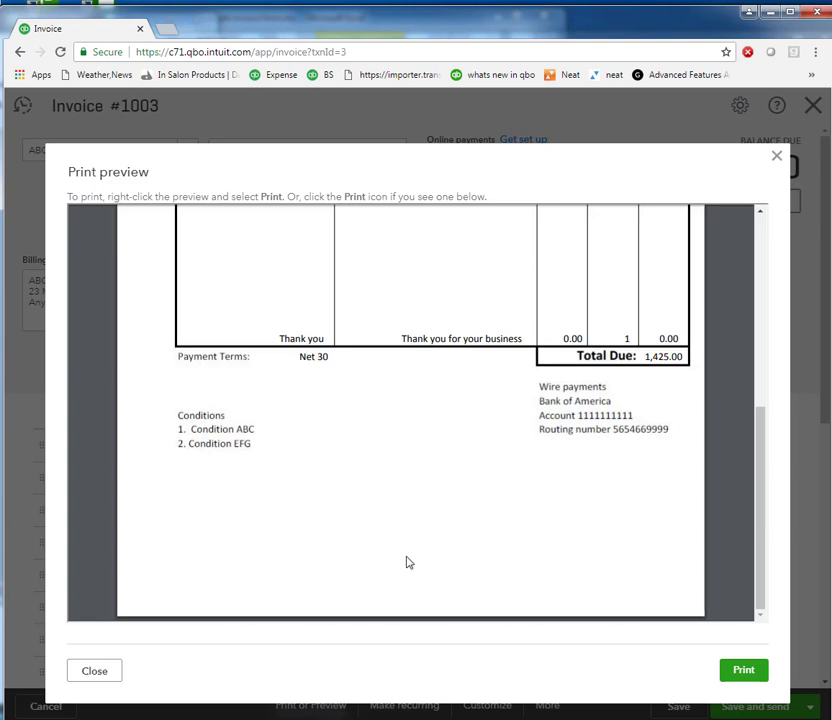
pyautogui.scroll(7, 415, 560)
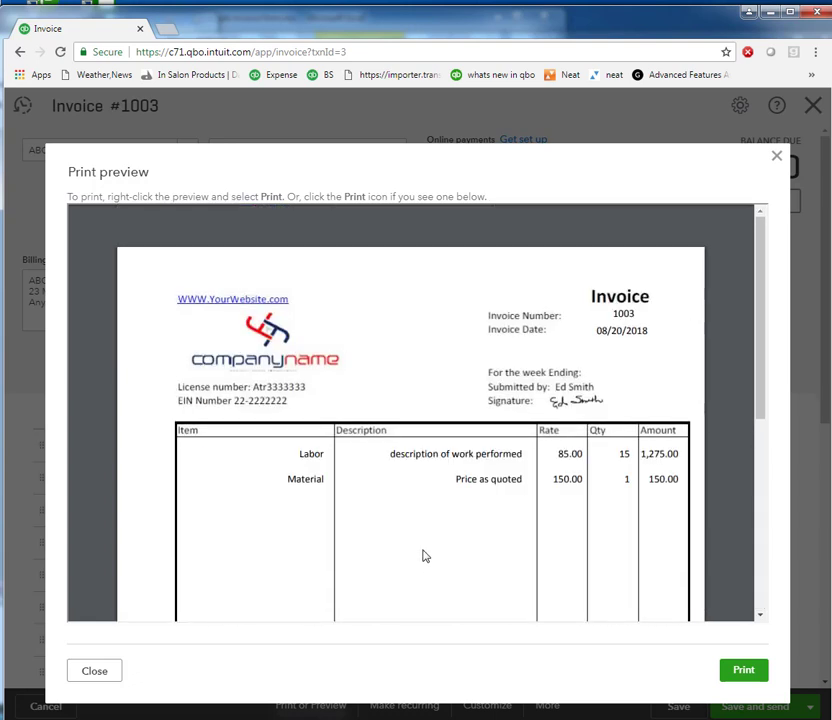